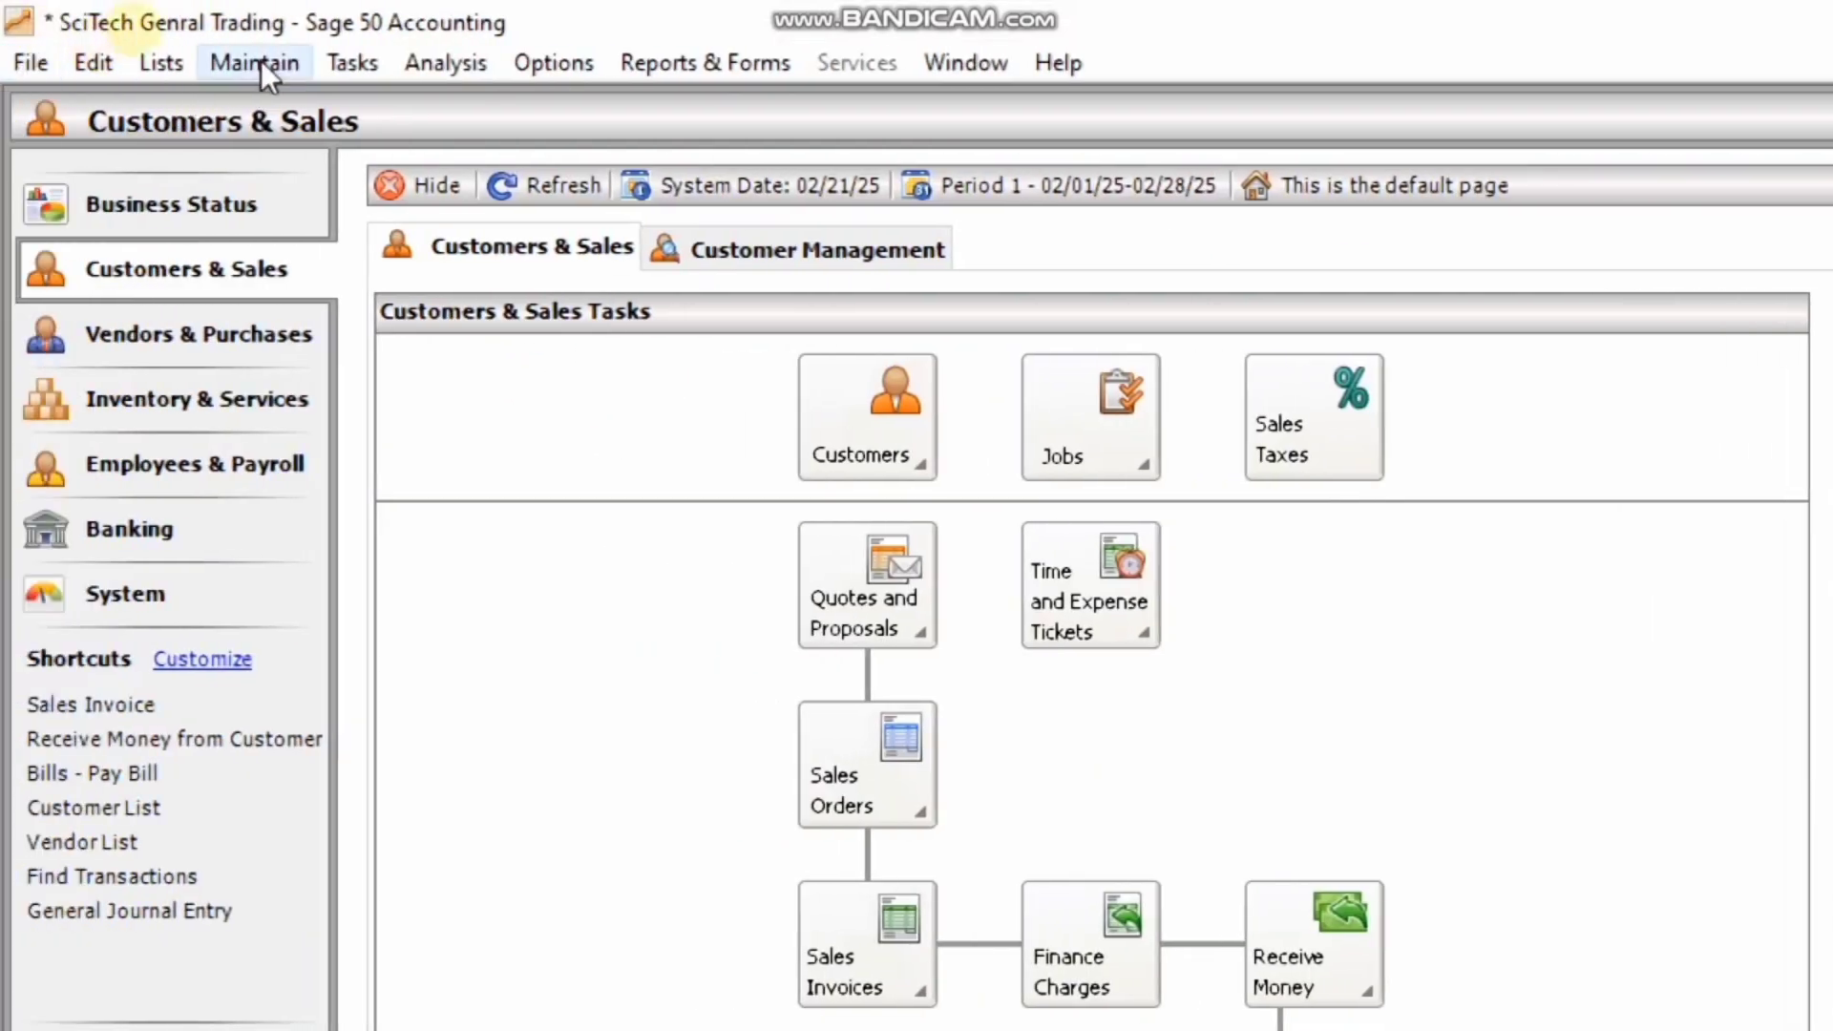
# Open the Set Up Sales Taxes wizard from the Maintain menu.
pyautogui.click(246, 69)
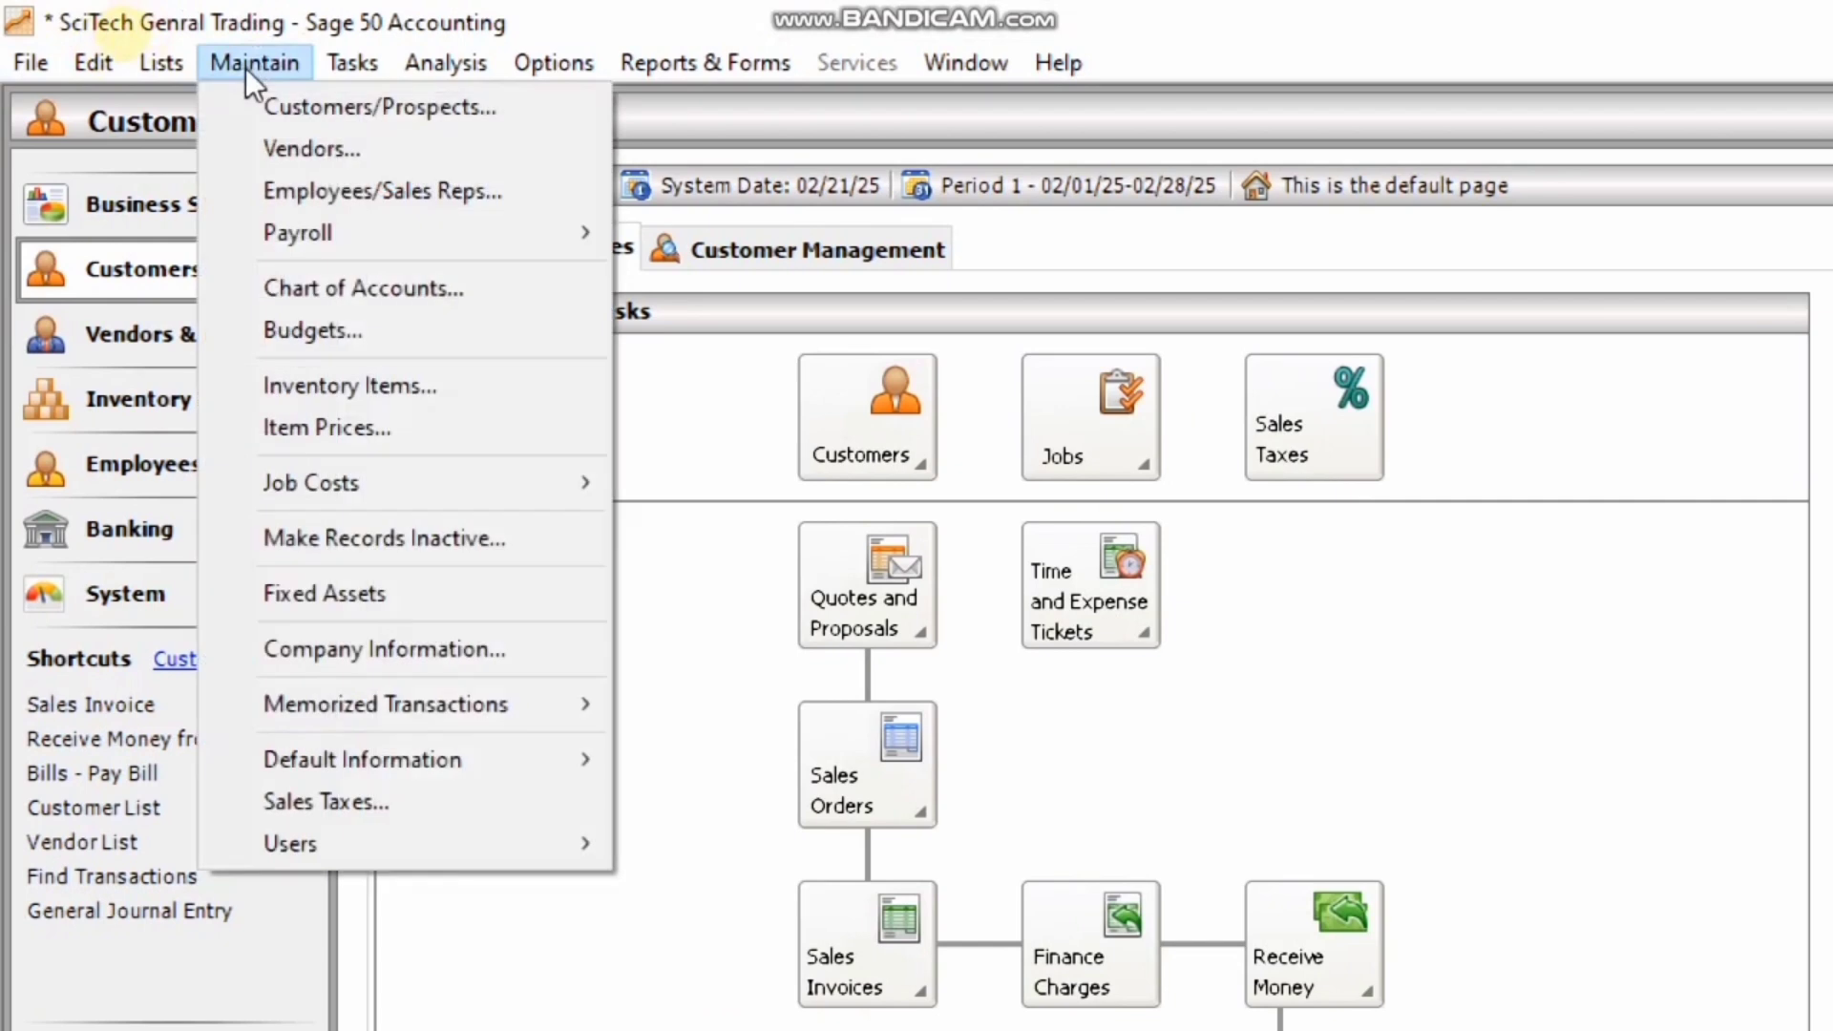
pyautogui.click(381, 804)
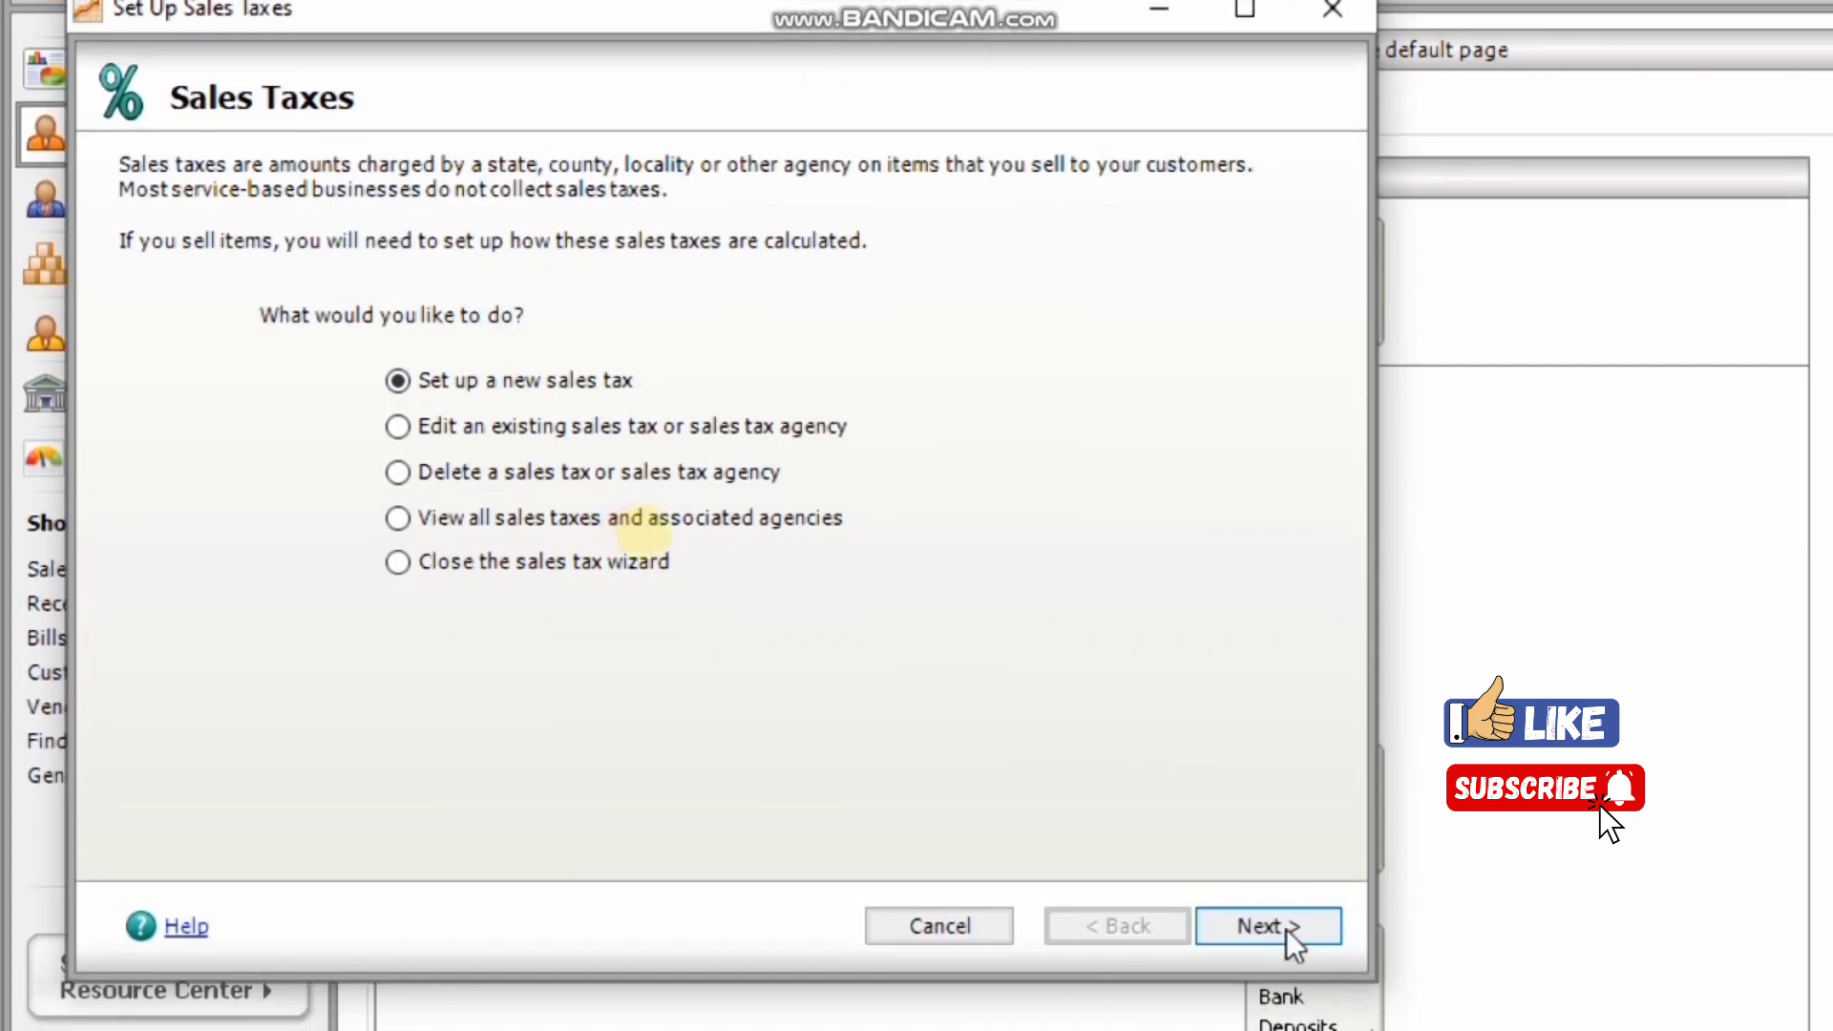
# Set up a new sales tax with a 15% total rate and one individual rate.
pyautogui.click(1245, 938)
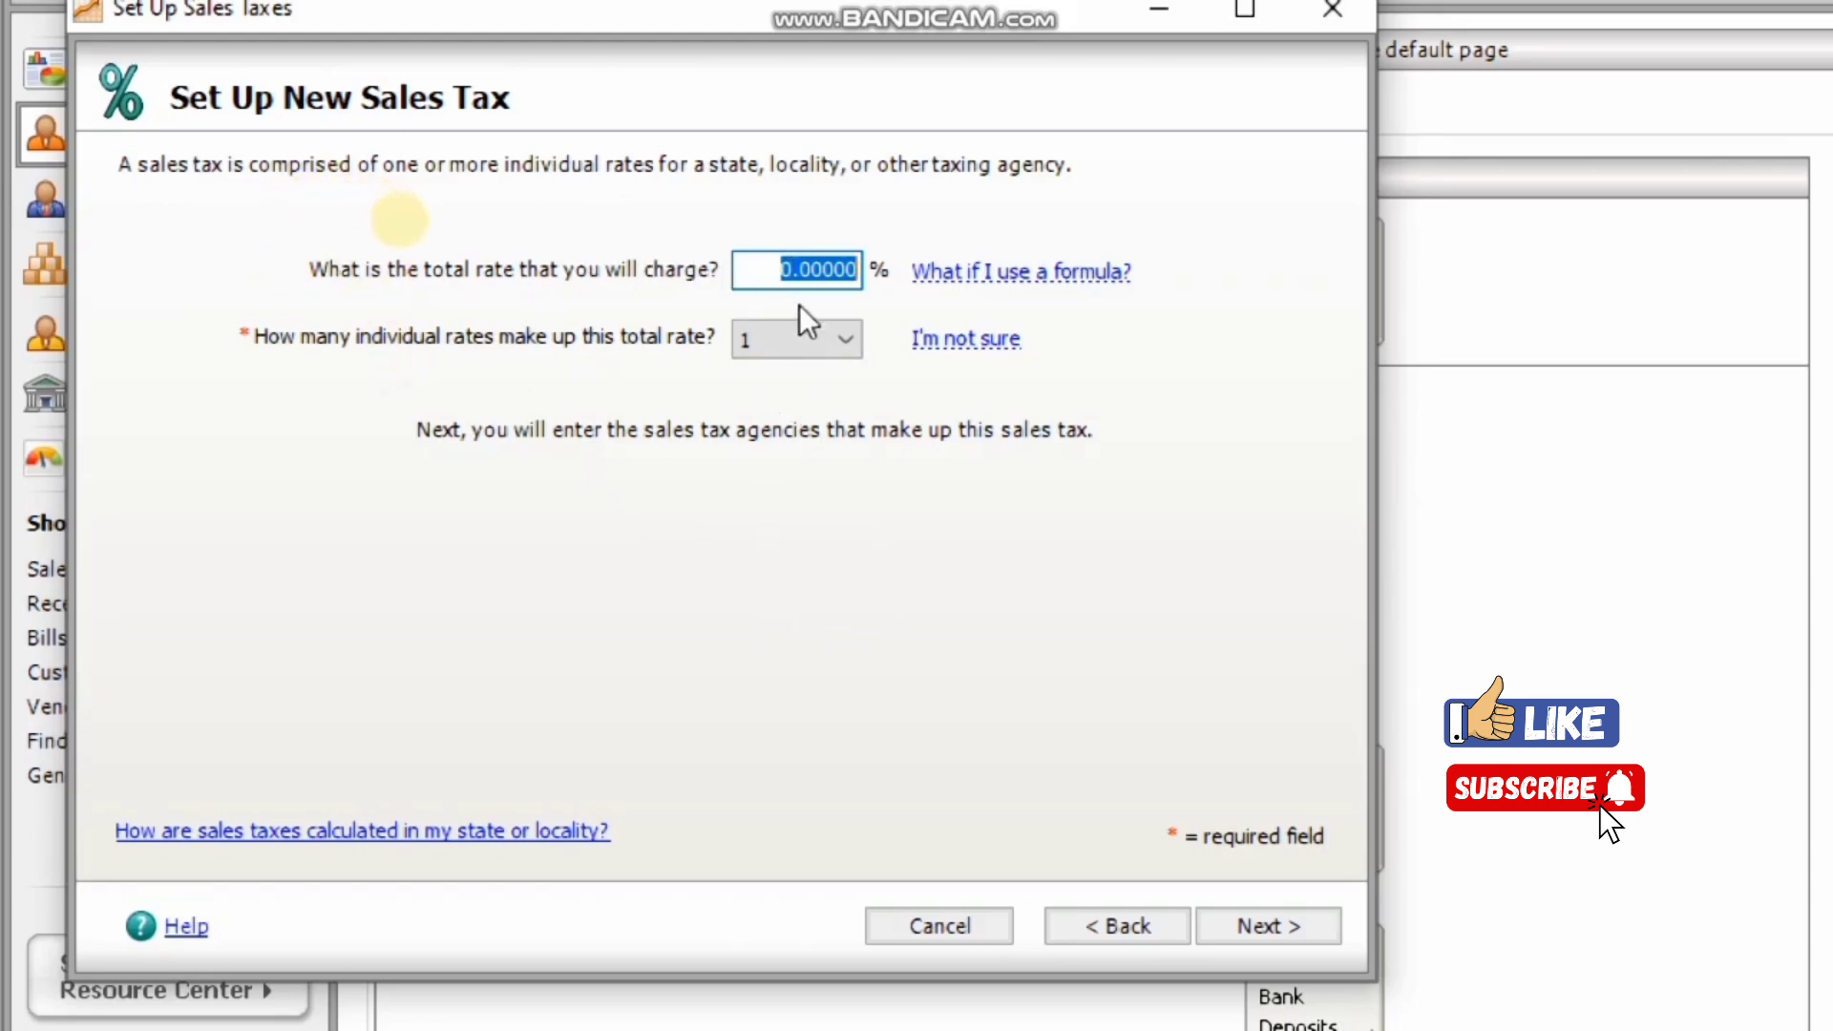
pyautogui.write('15')
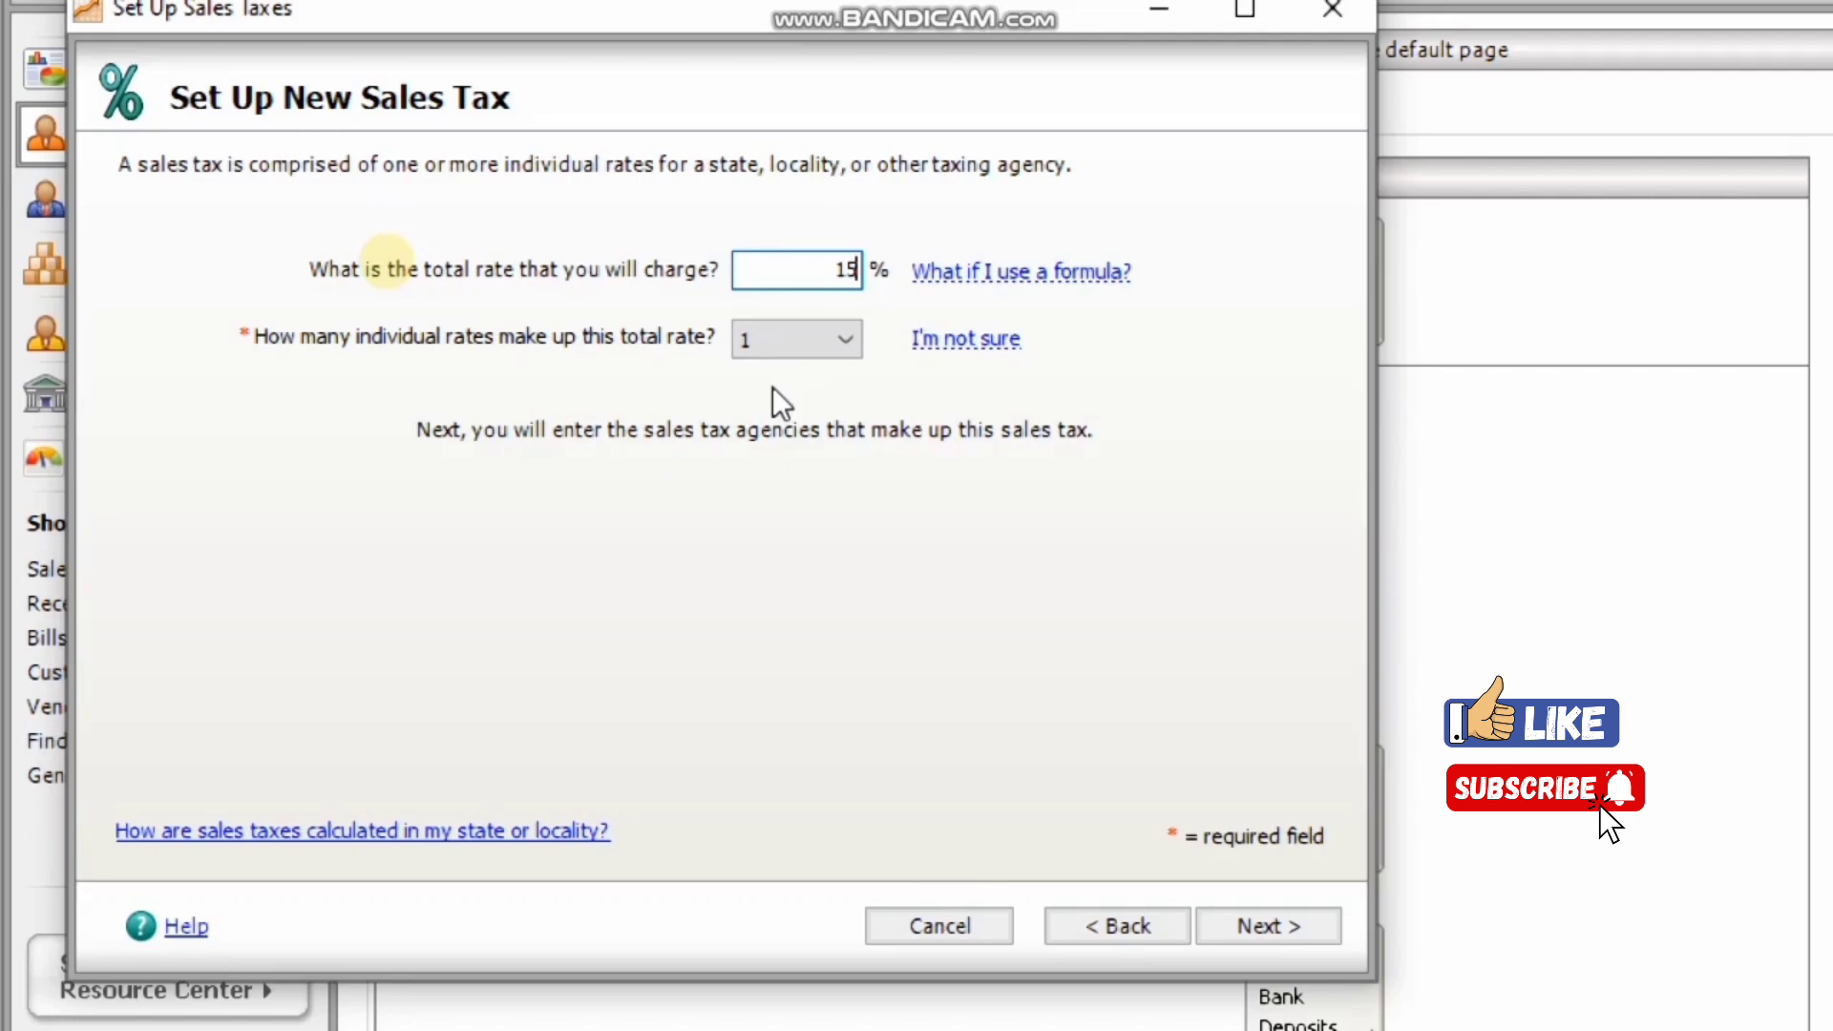
pyautogui.click(836, 345)
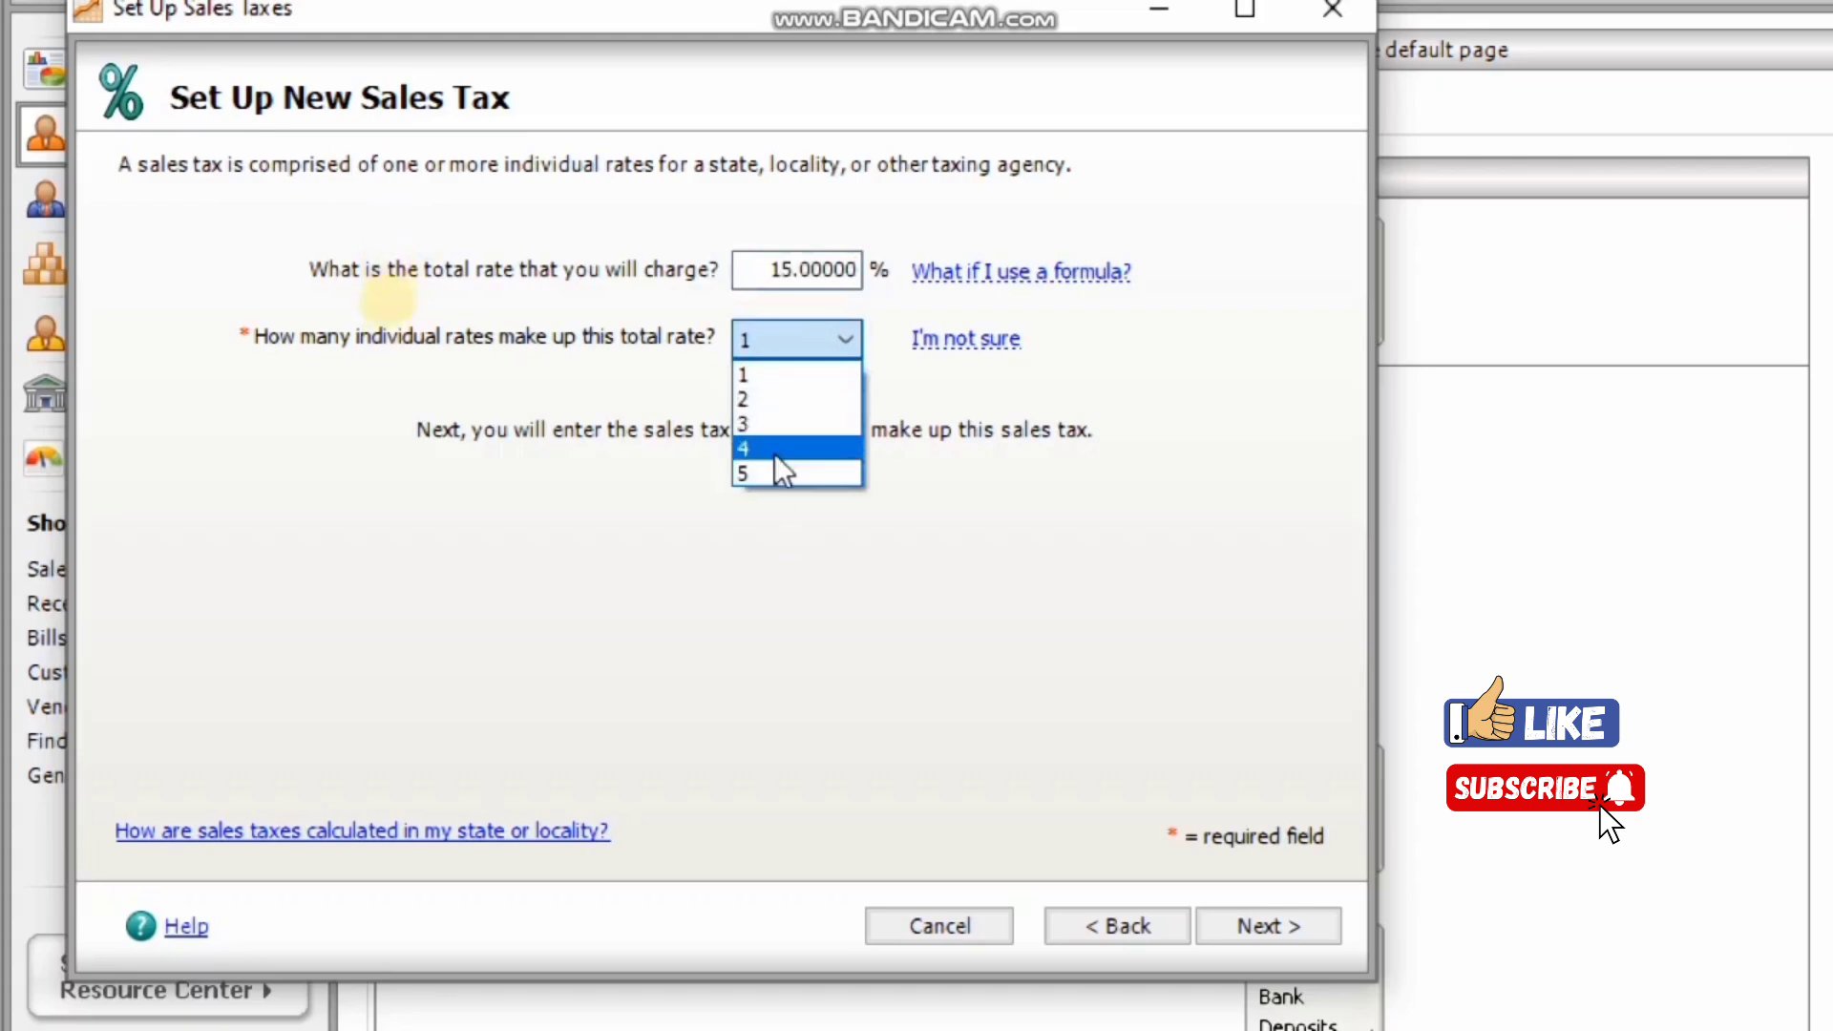
pyautogui.click(771, 349)
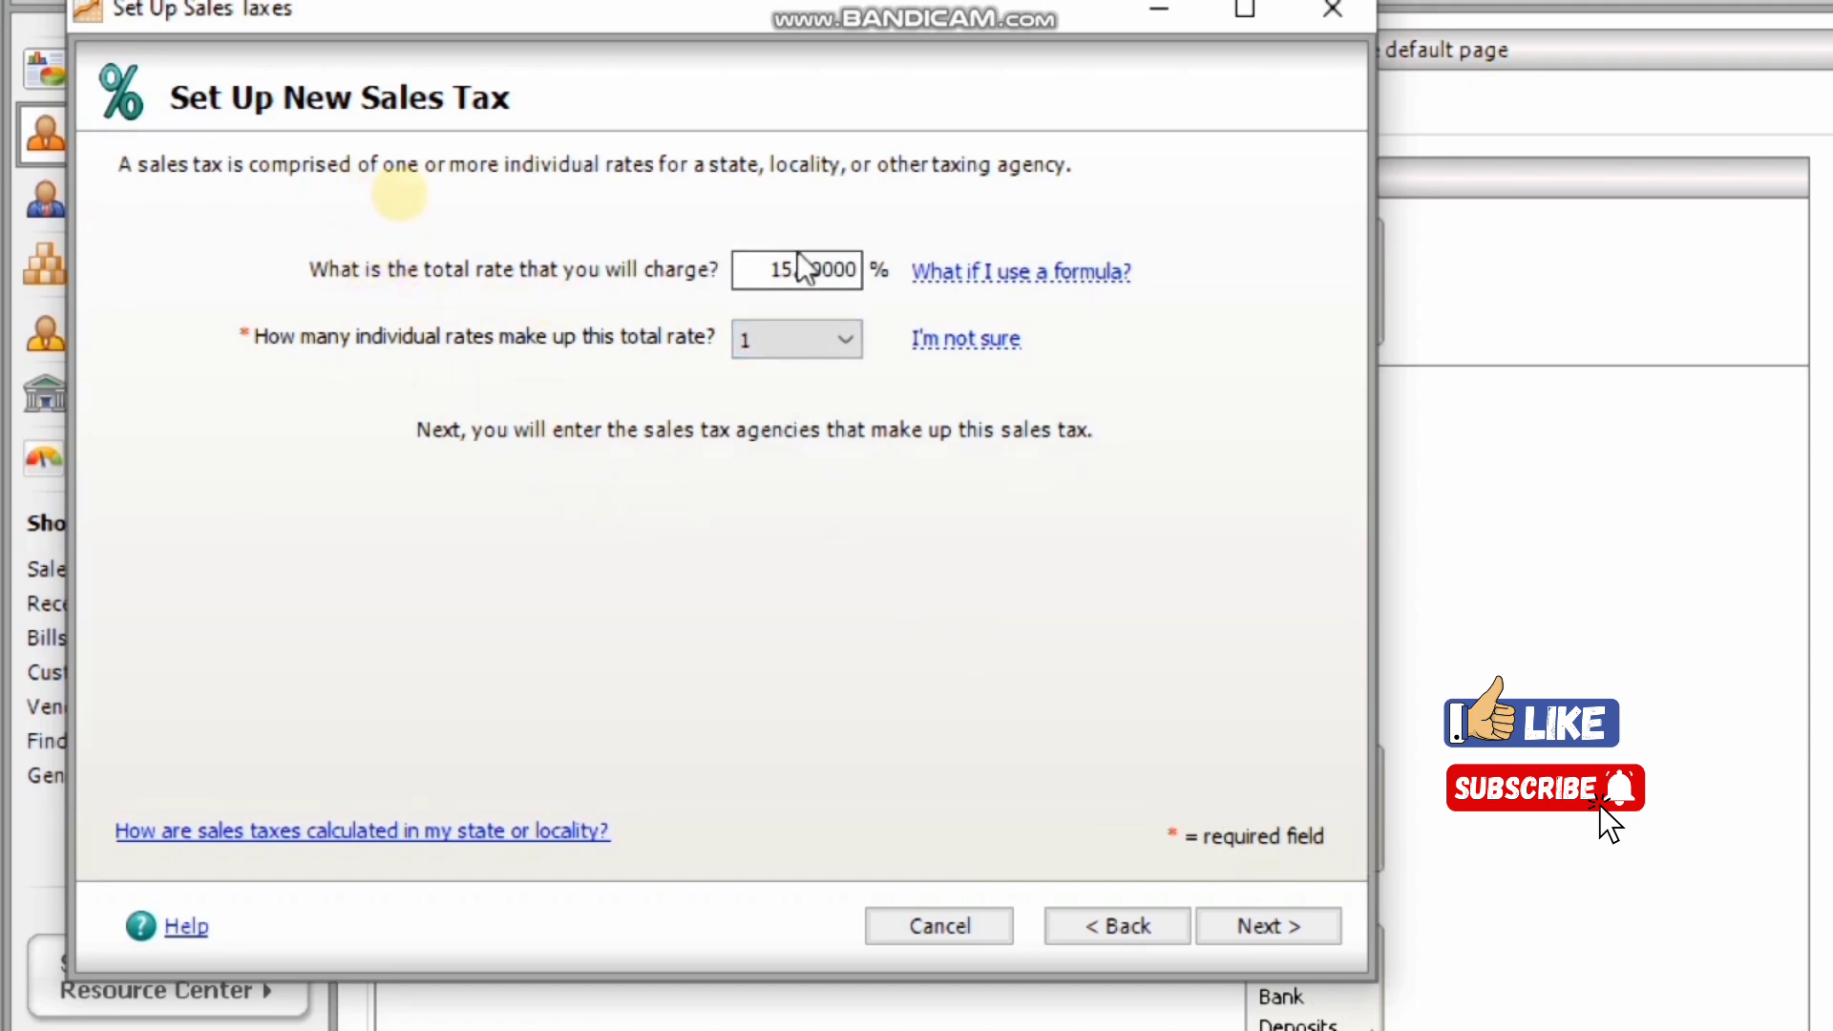
pyautogui.click(761, 270)
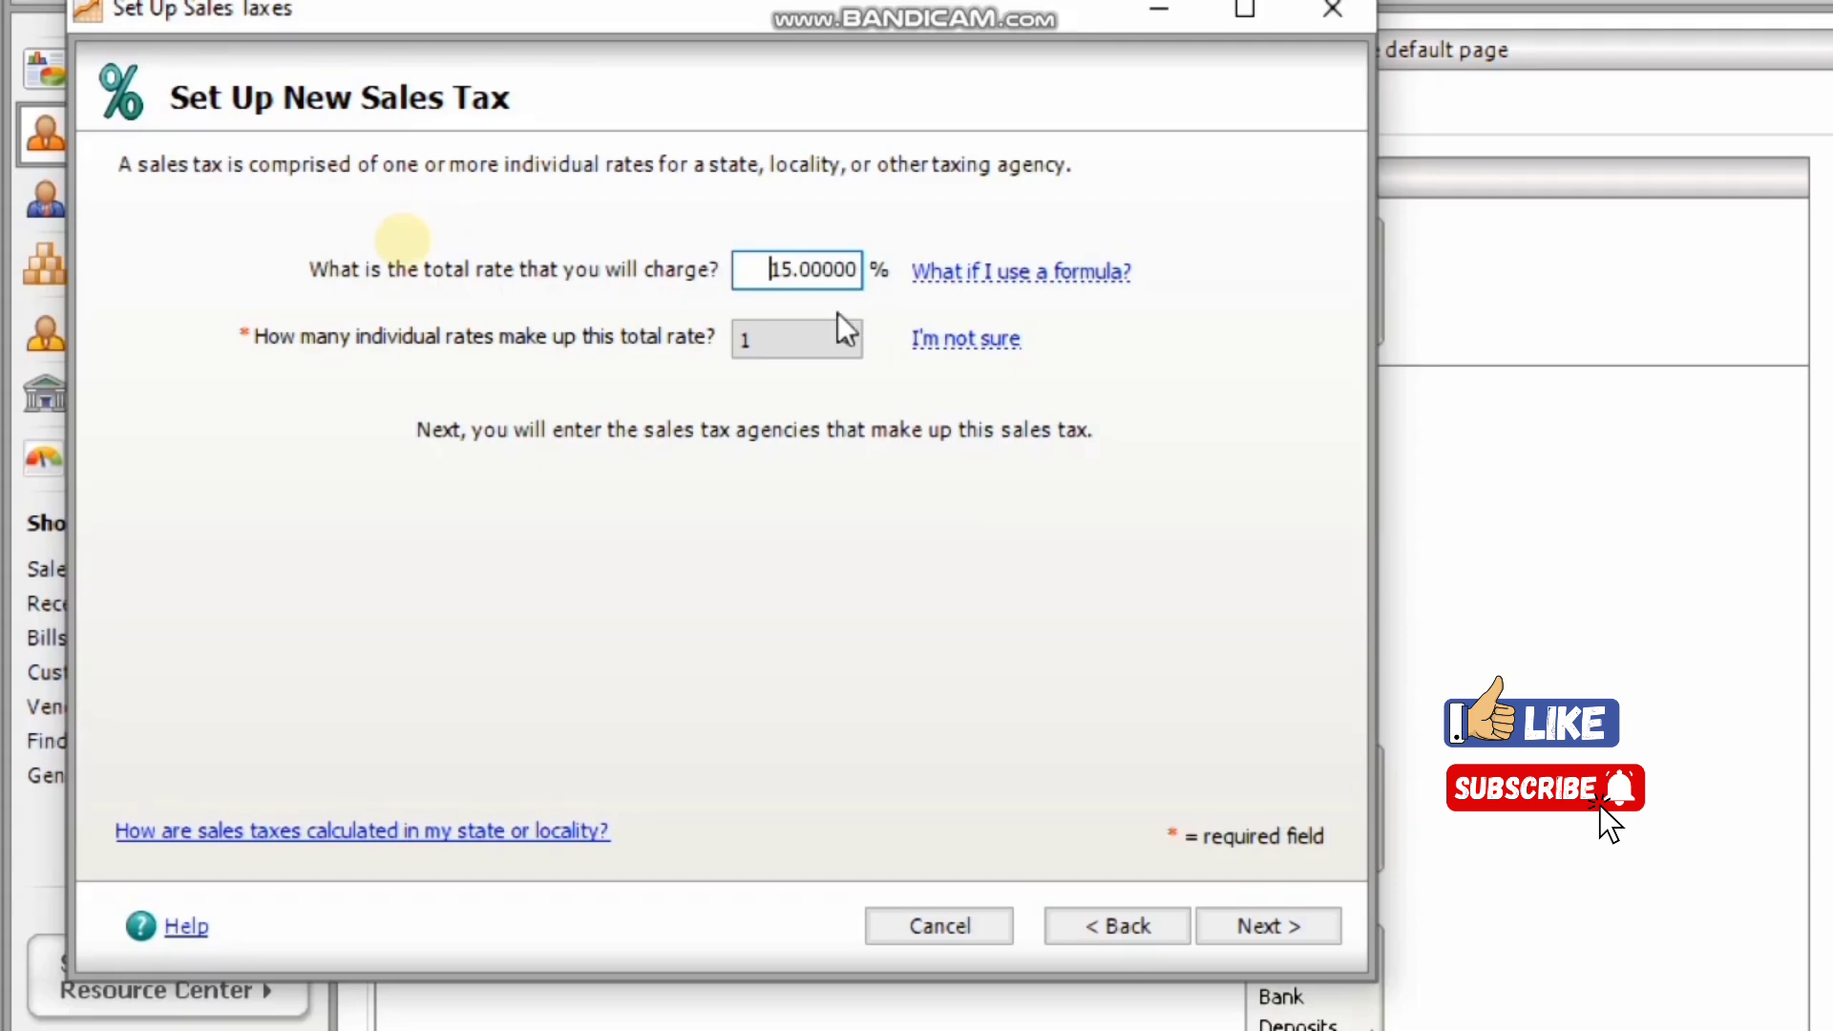
pyautogui.click(1276, 931)
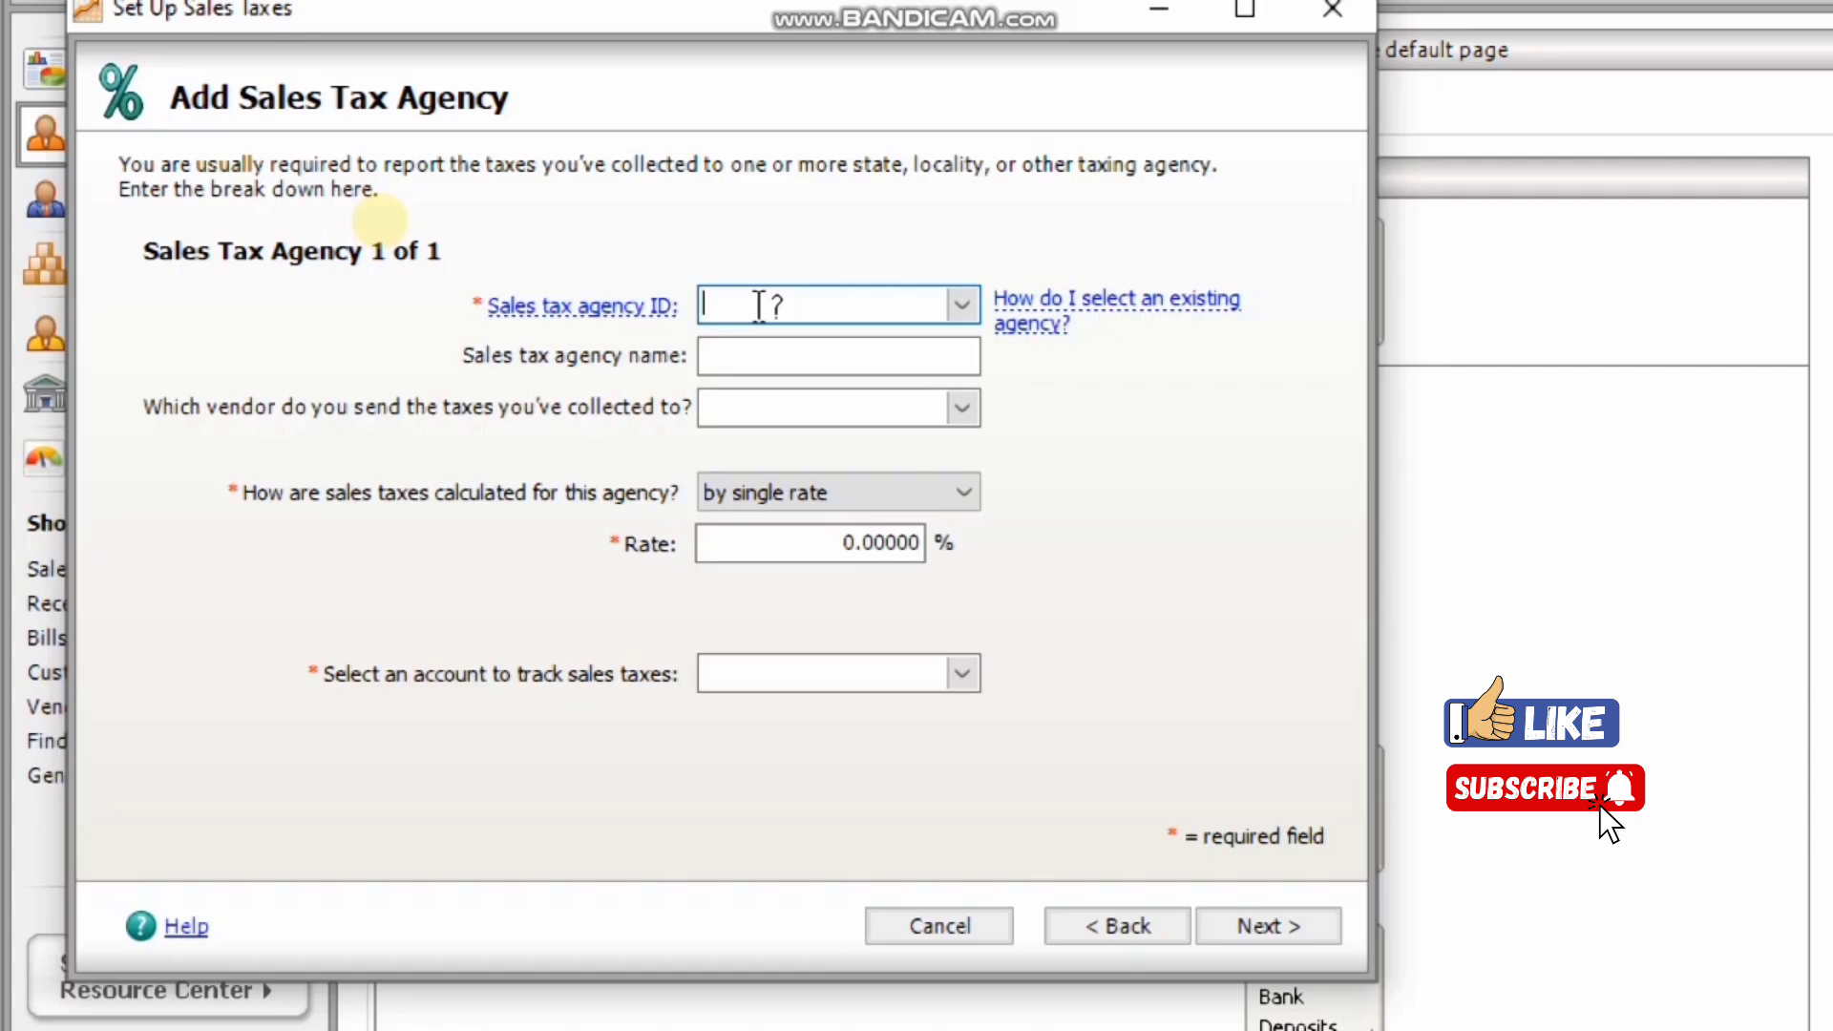
# Enter sales tax agency ID 1230 and agency name 'SciTech General Trading'.
pyautogui.write('1230')
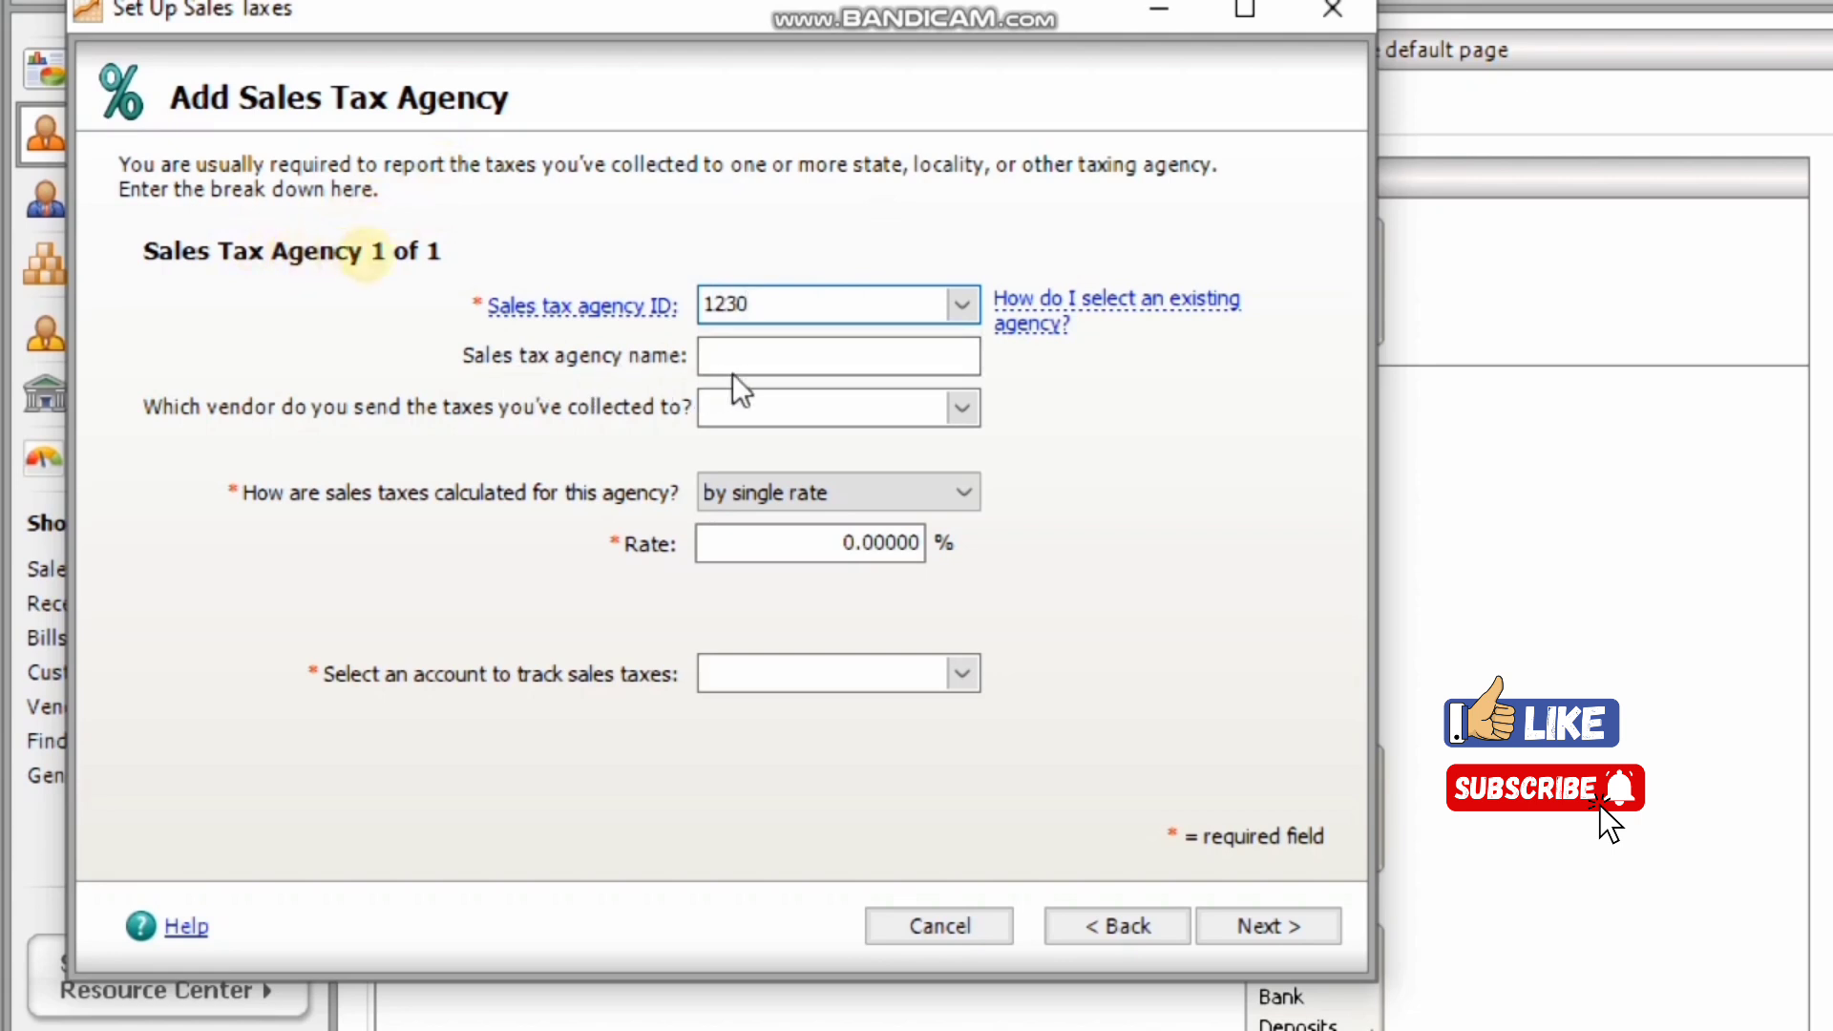
pyautogui.click(807, 357)
pyautogui.write('SciTech ')
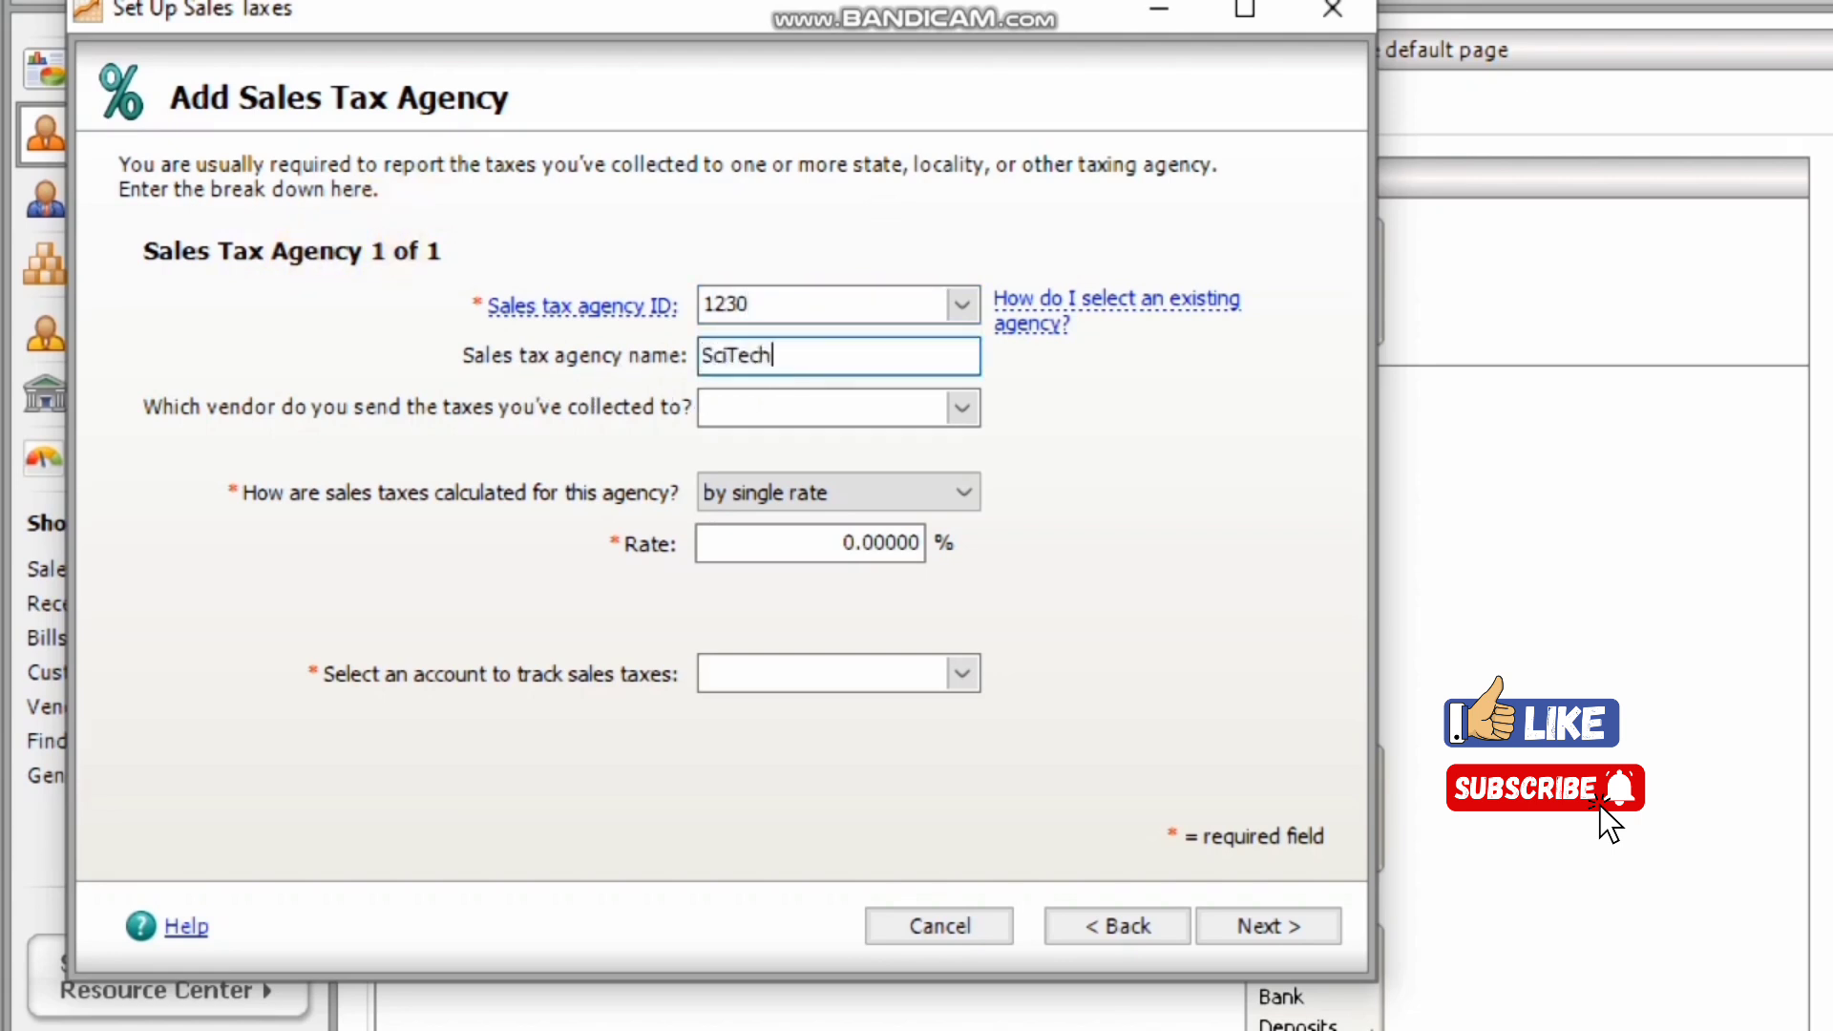
pyautogui.write('General Trading')
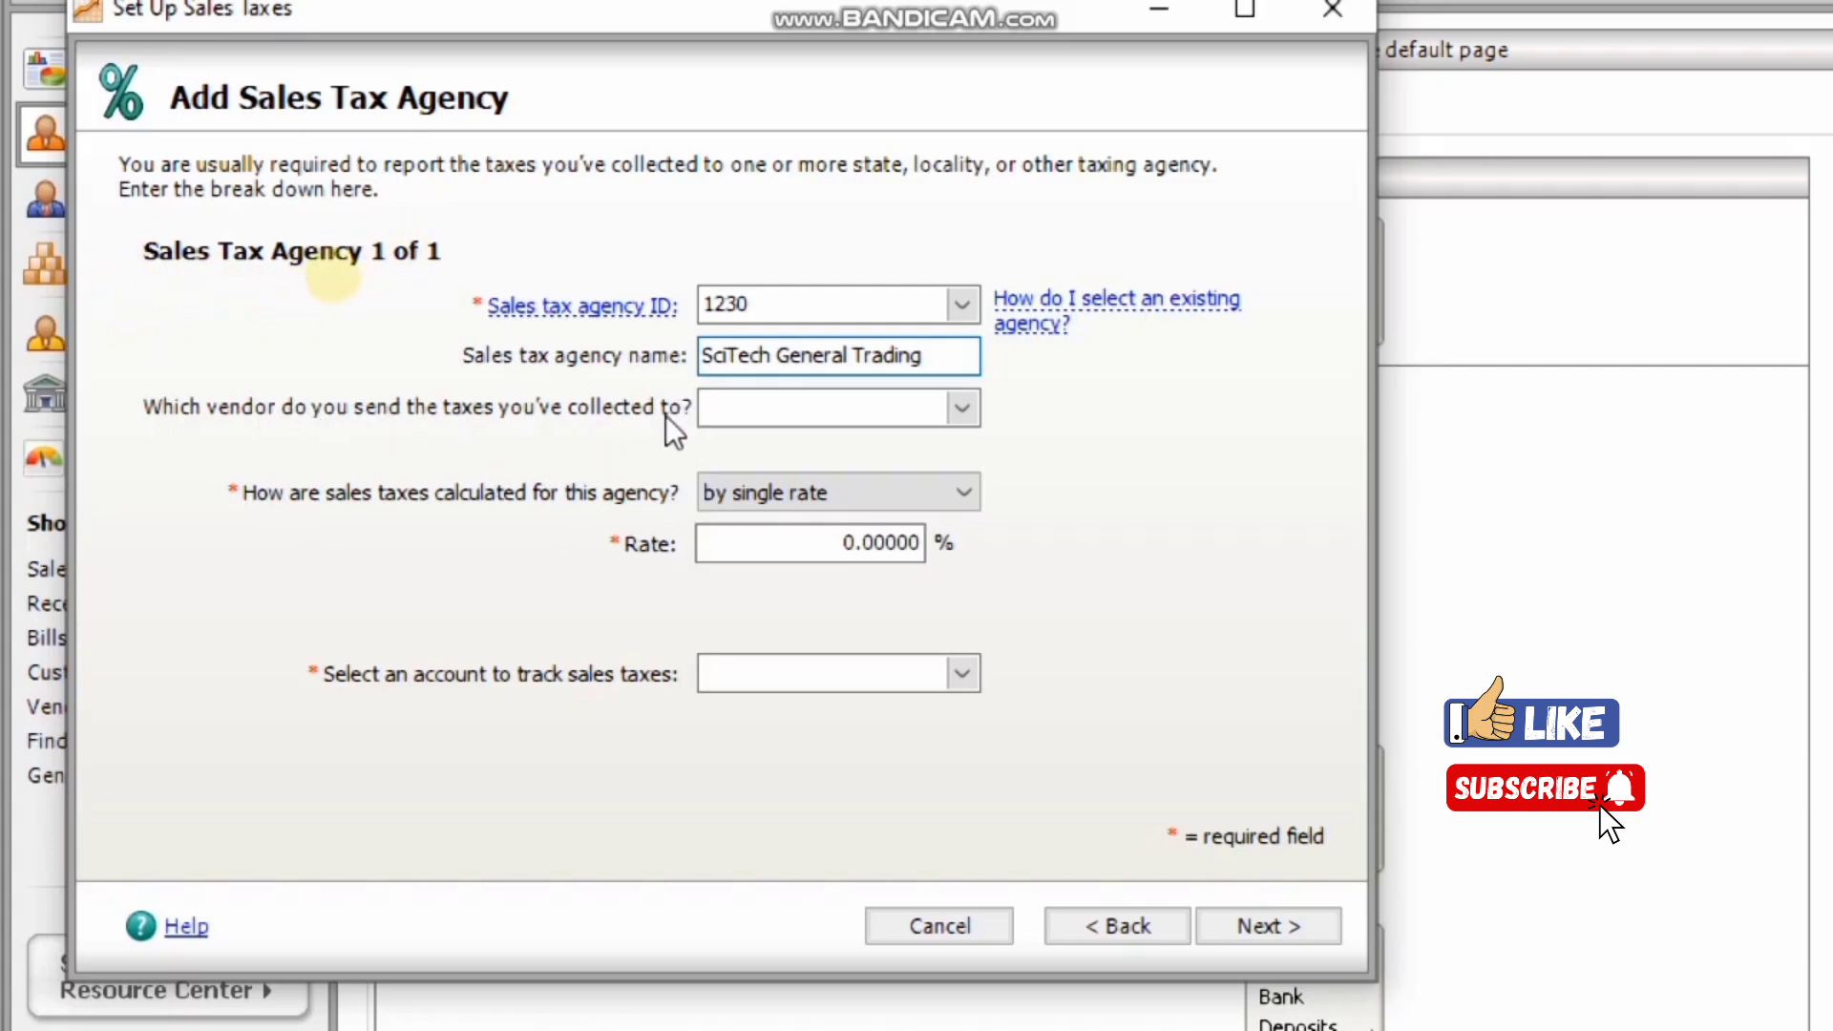
pyautogui.click(738, 420)
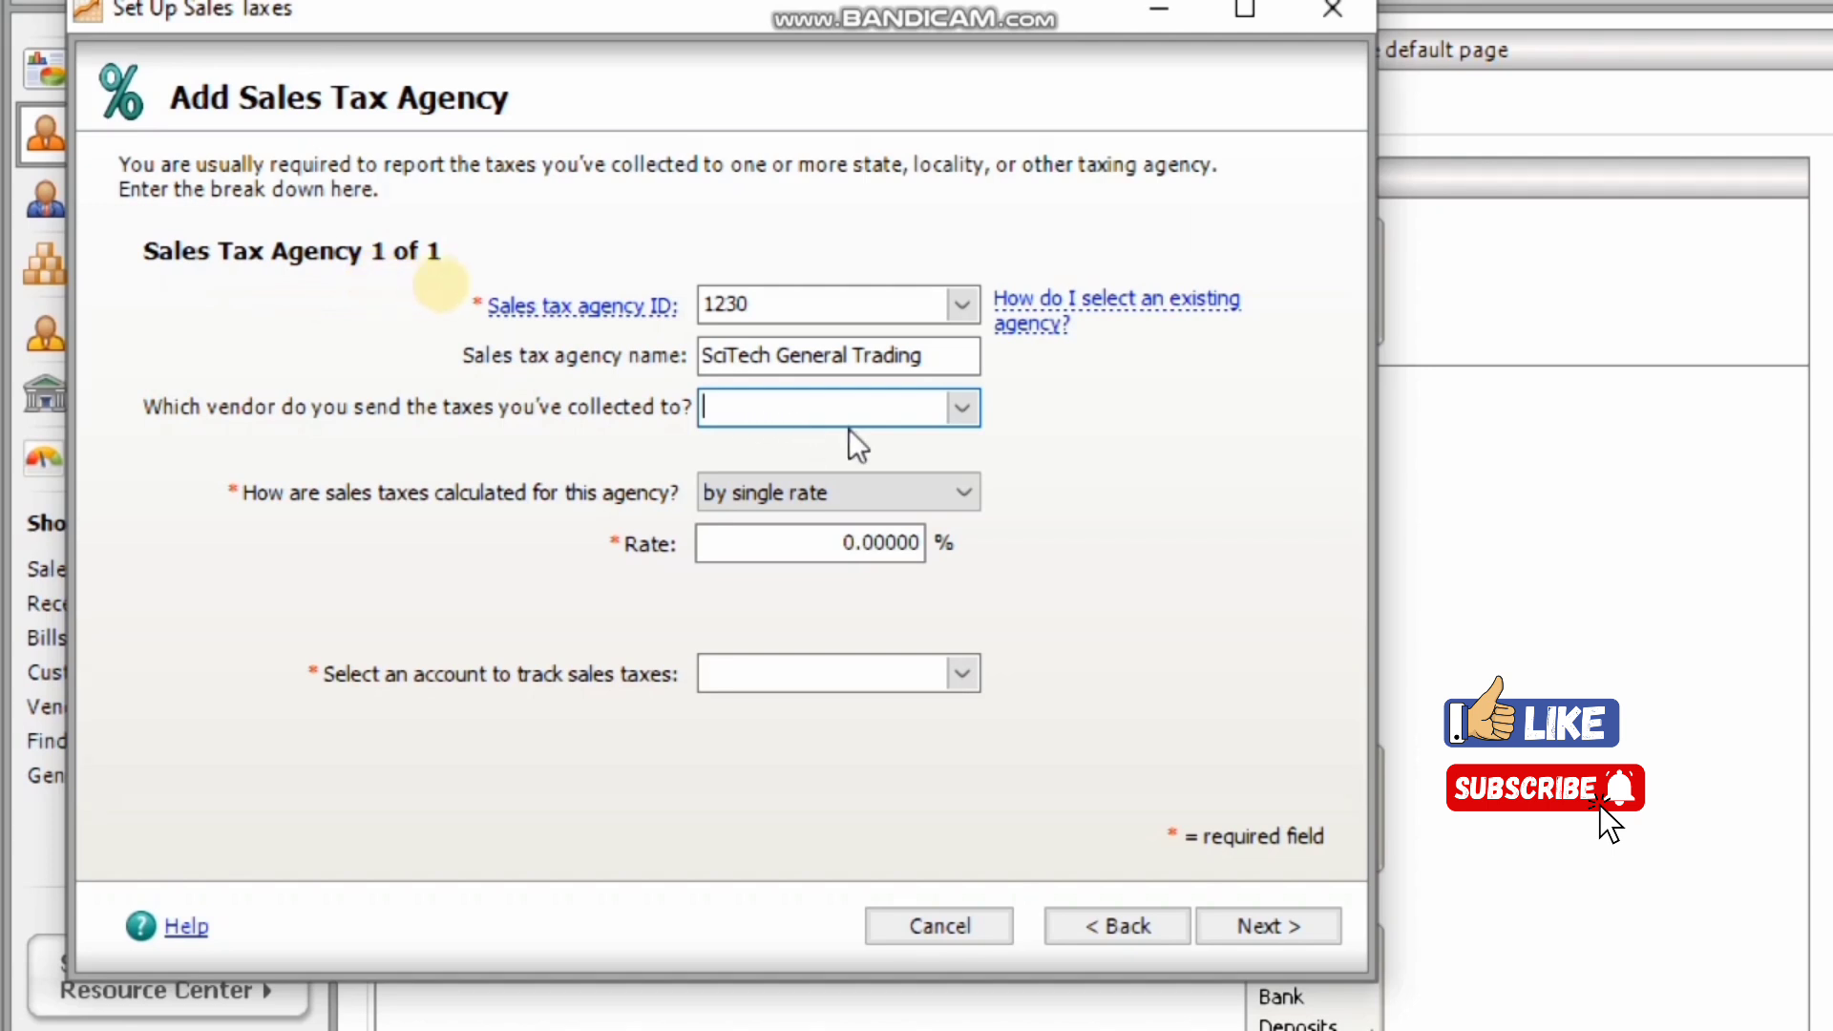
pyautogui.click(961, 410)
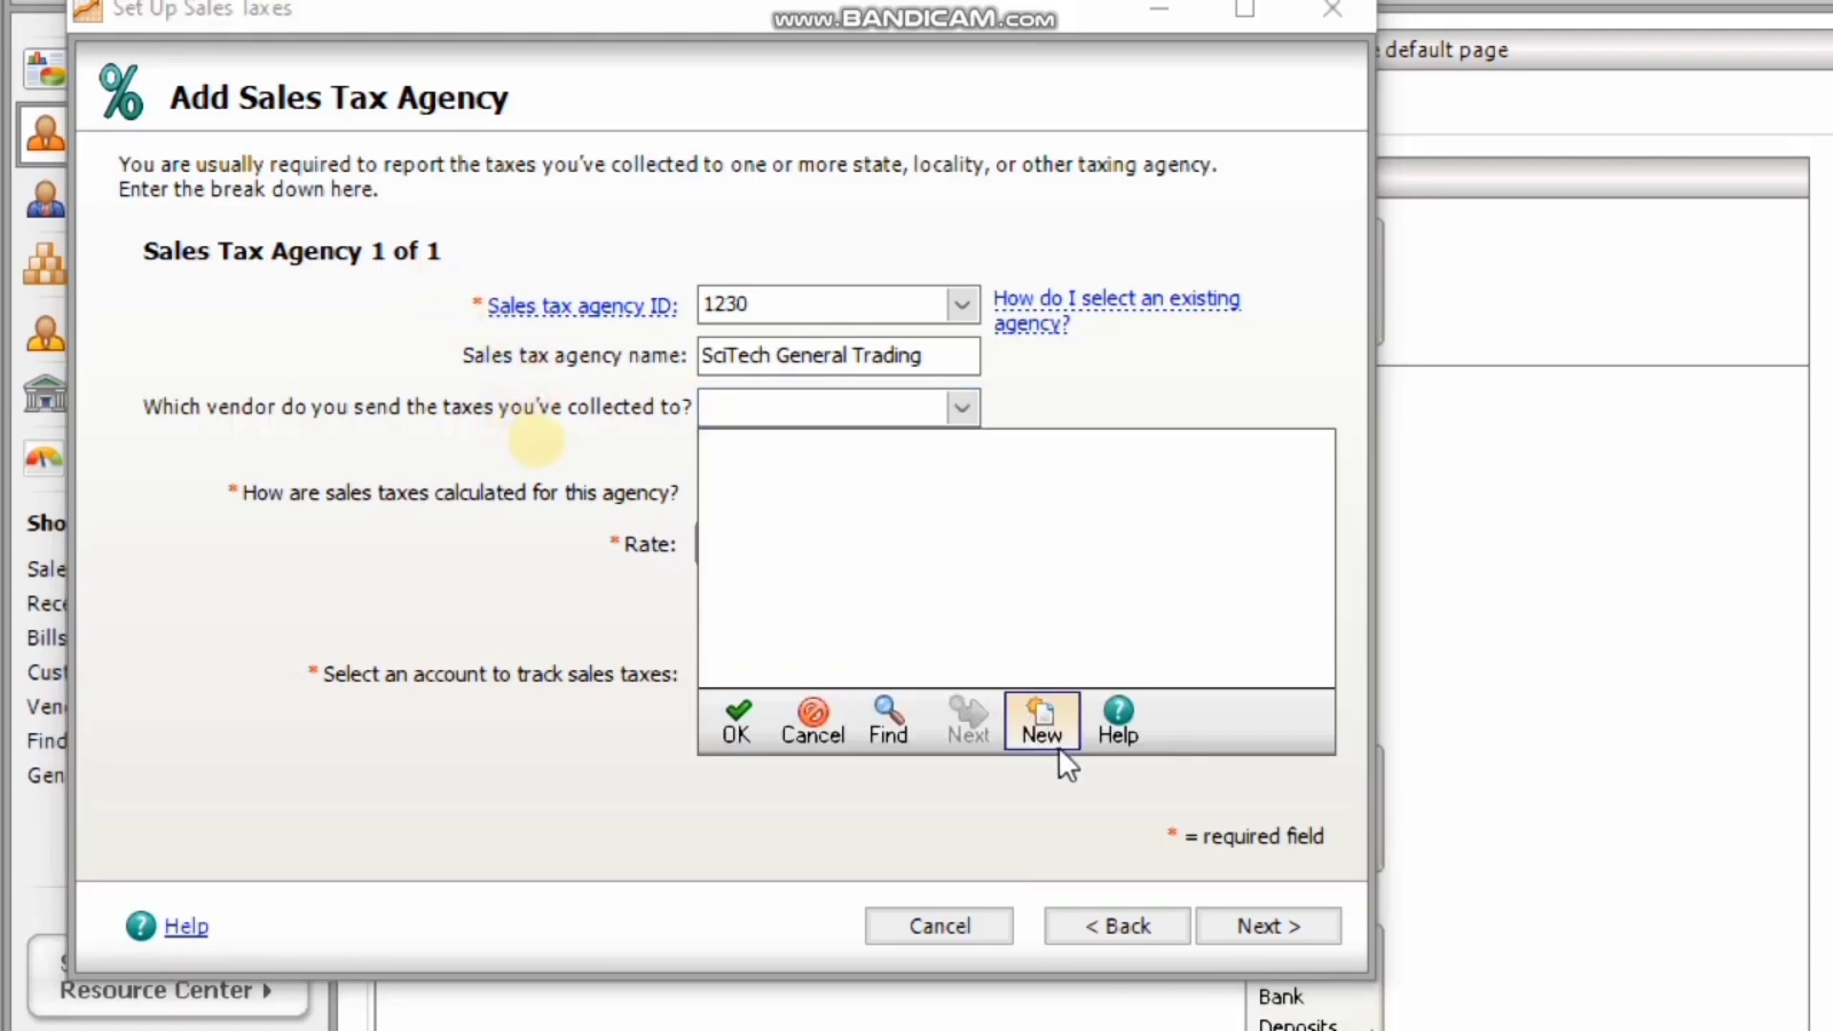
# Create a new vendor with ID 1 named 'Inland Revenue'.
pyautogui.click(1053, 718)
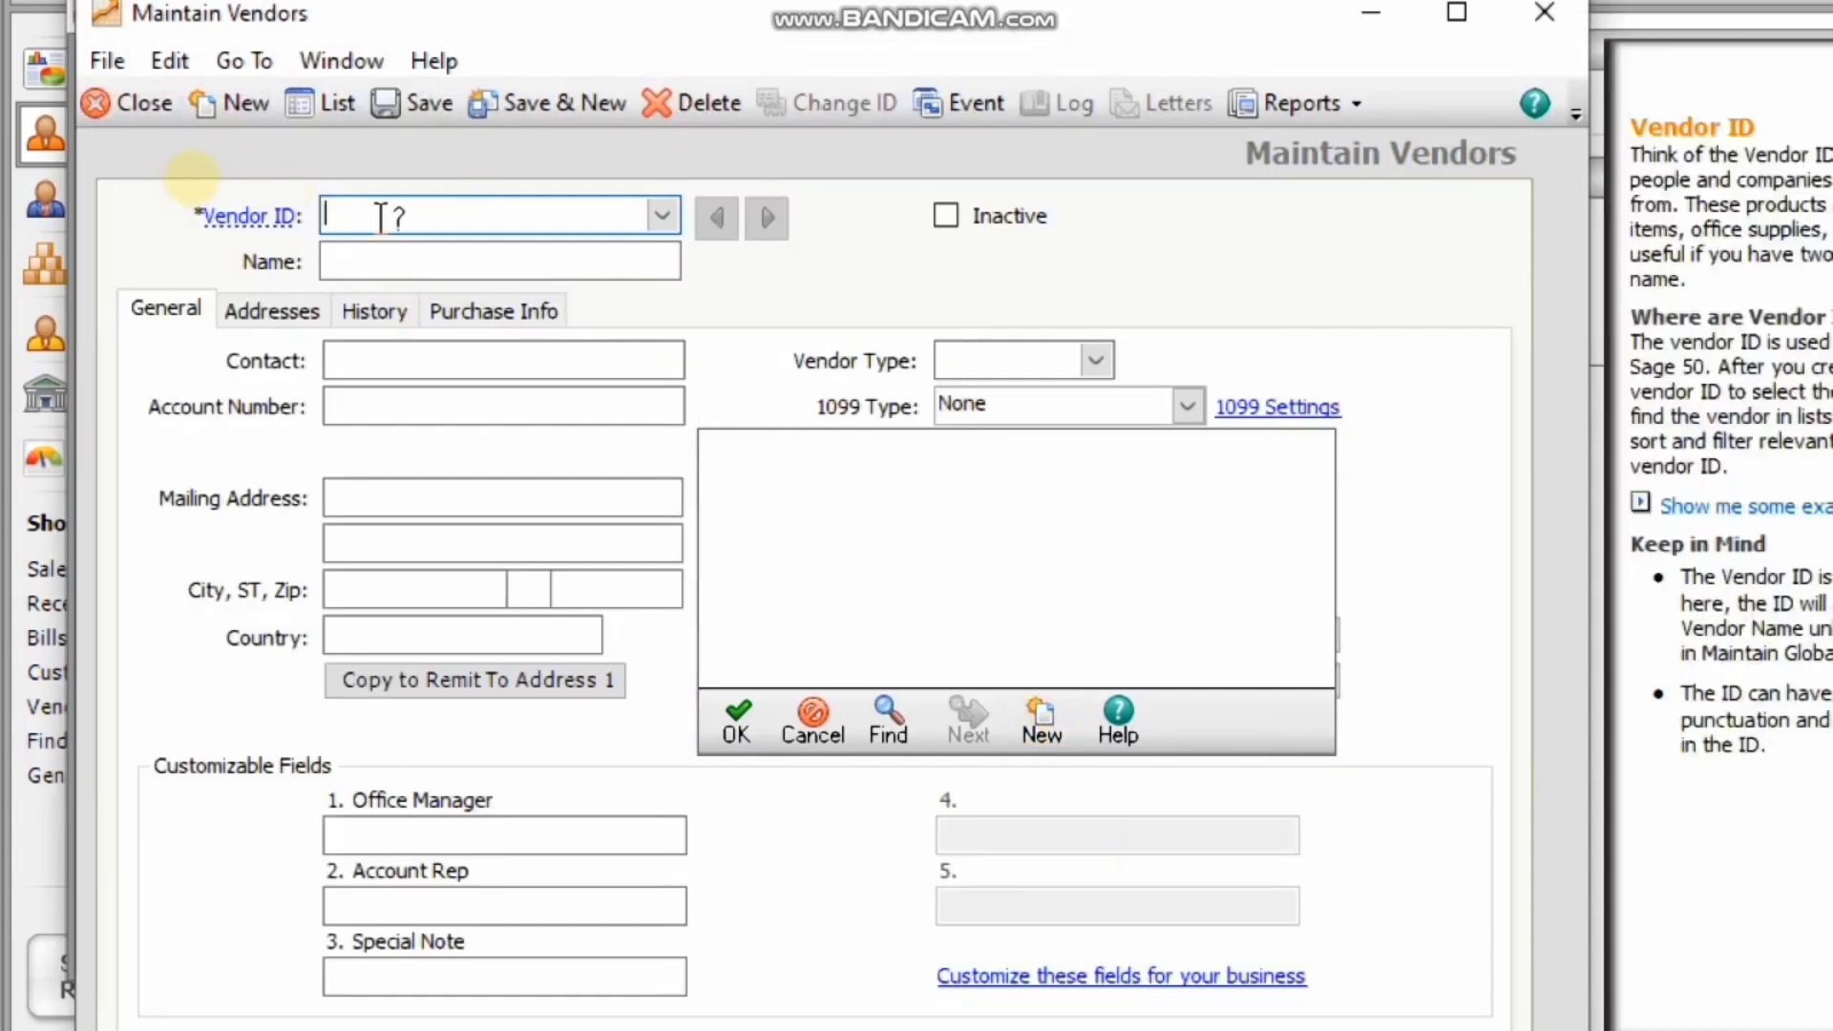
pyautogui.write('1')
pyautogui.click(369, 259)
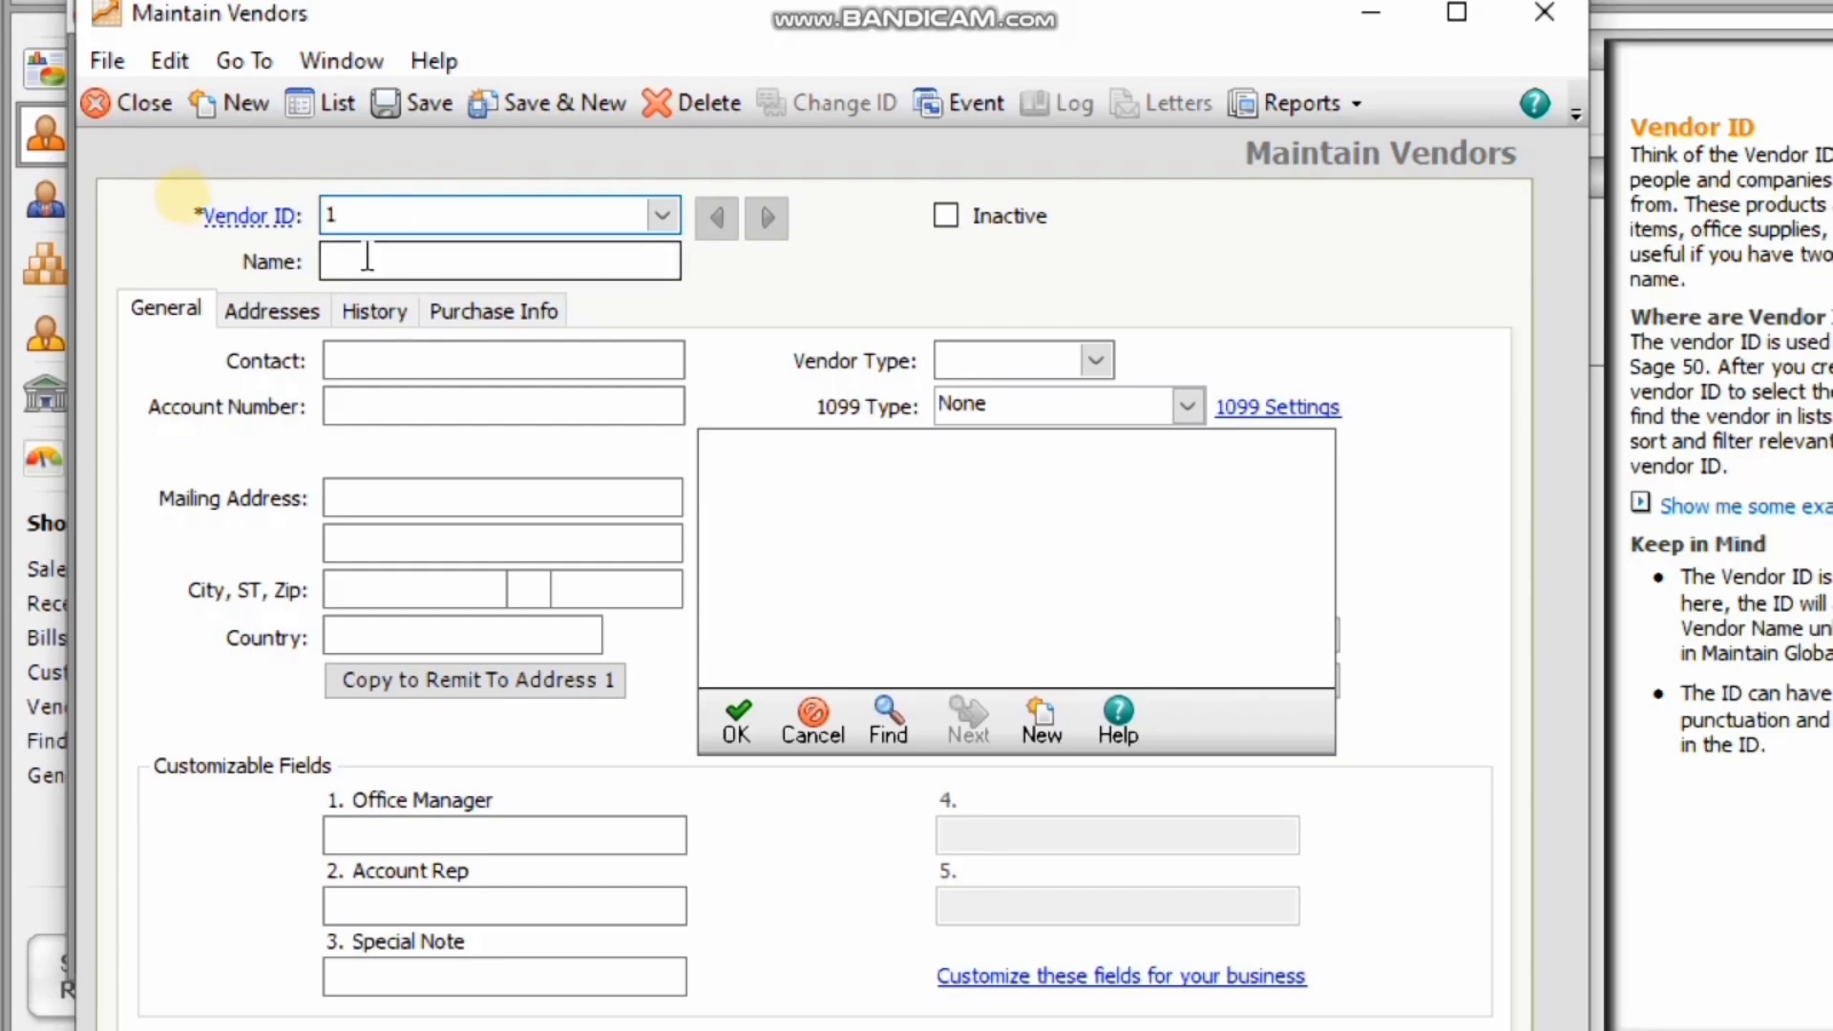
pyautogui.write('In')
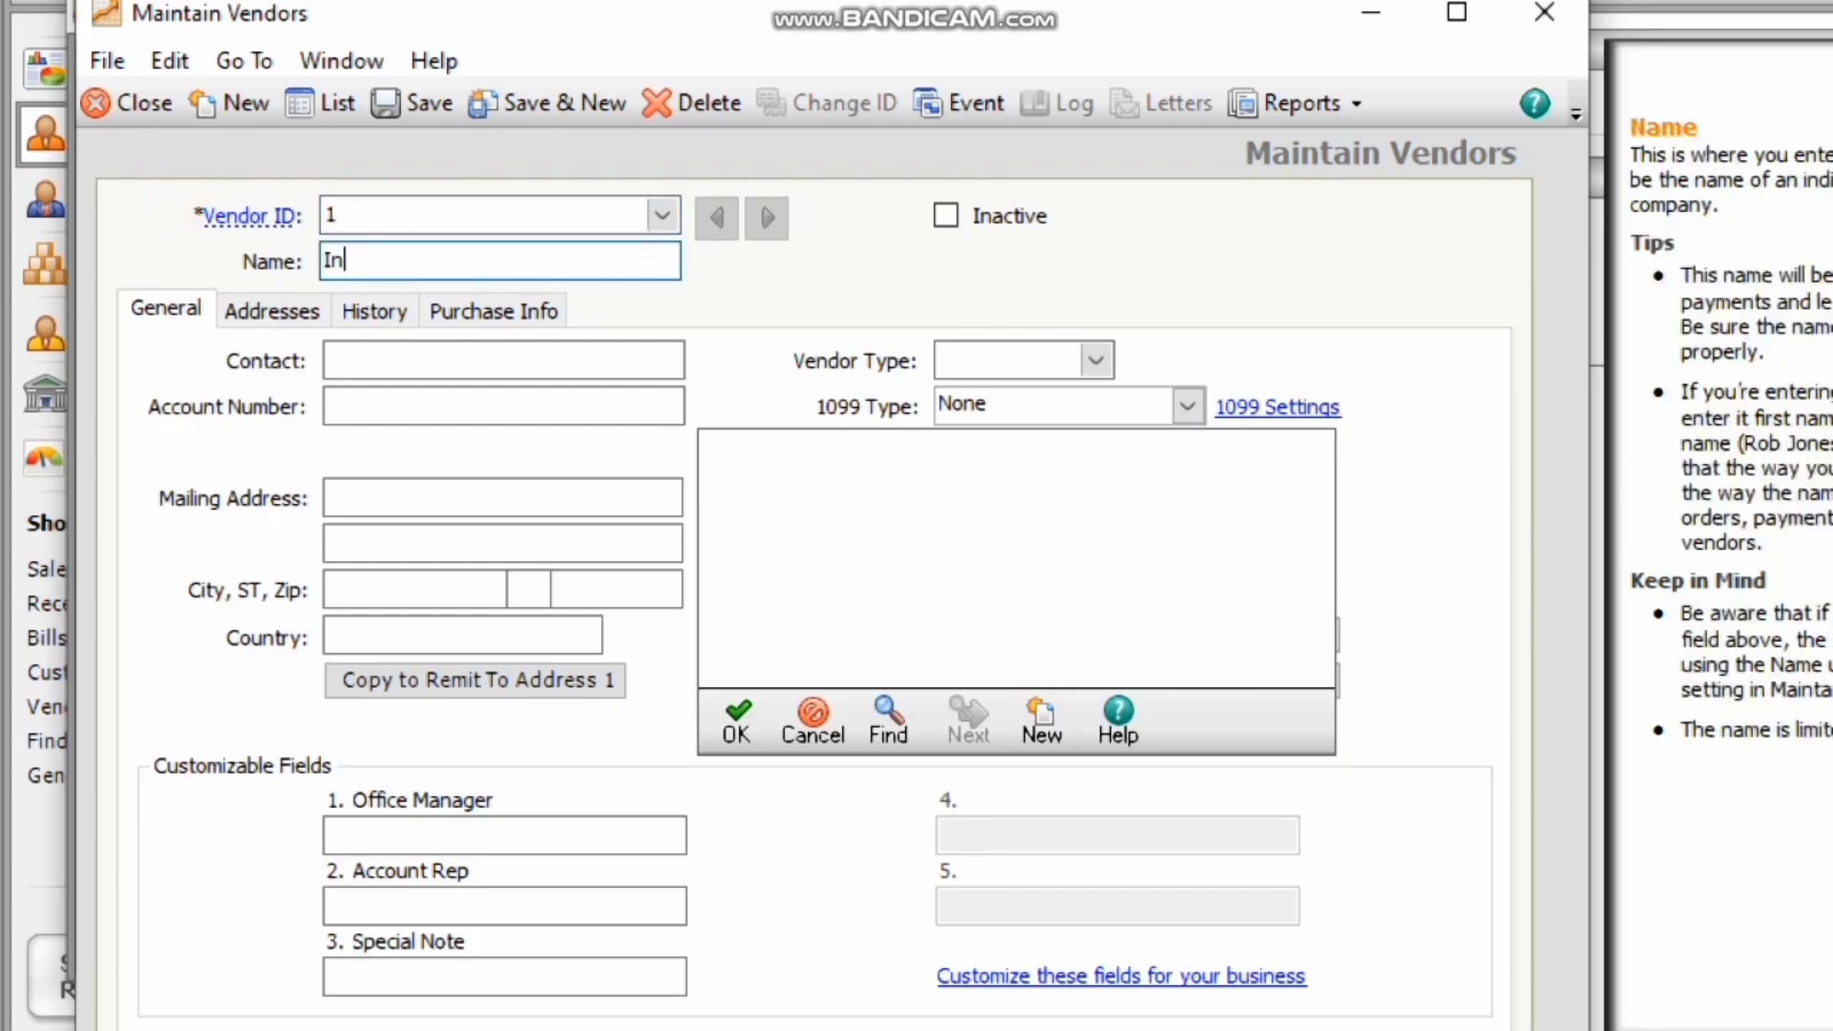
pyautogui.write('land Revenuew')
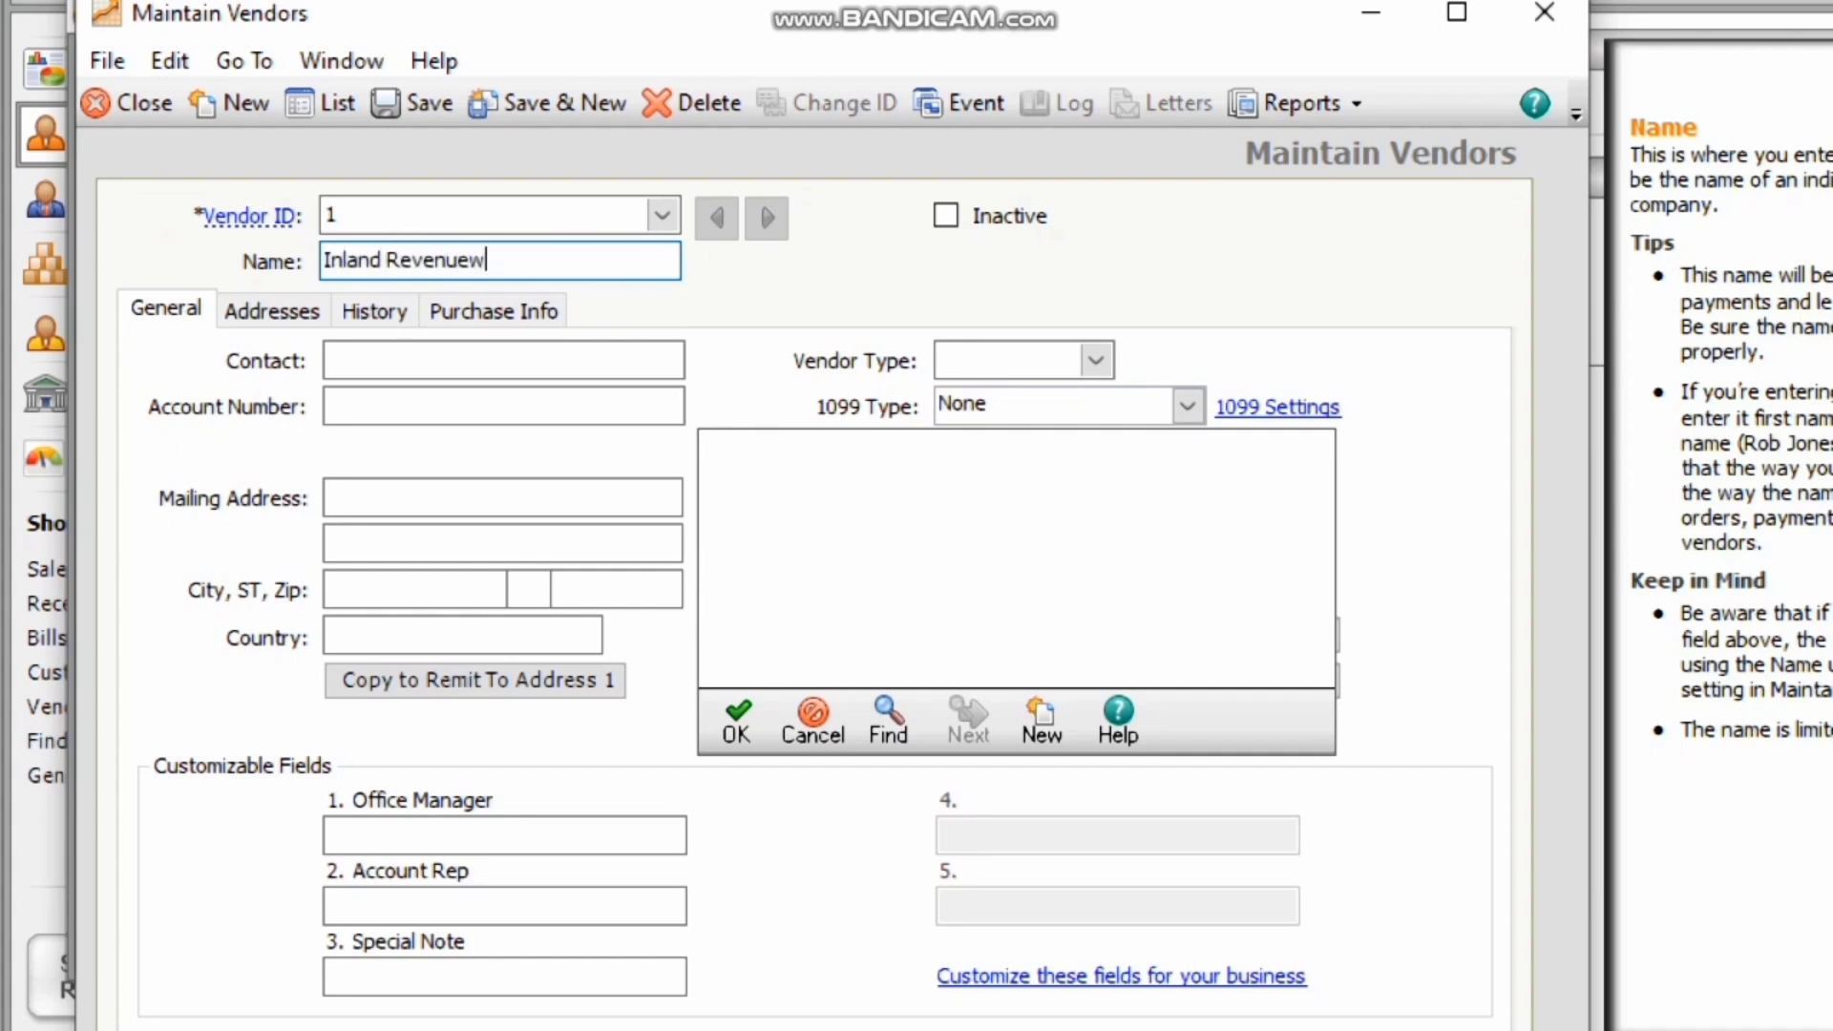
pyautogui.press('BackSpace')
pyautogui.click(984, 362)
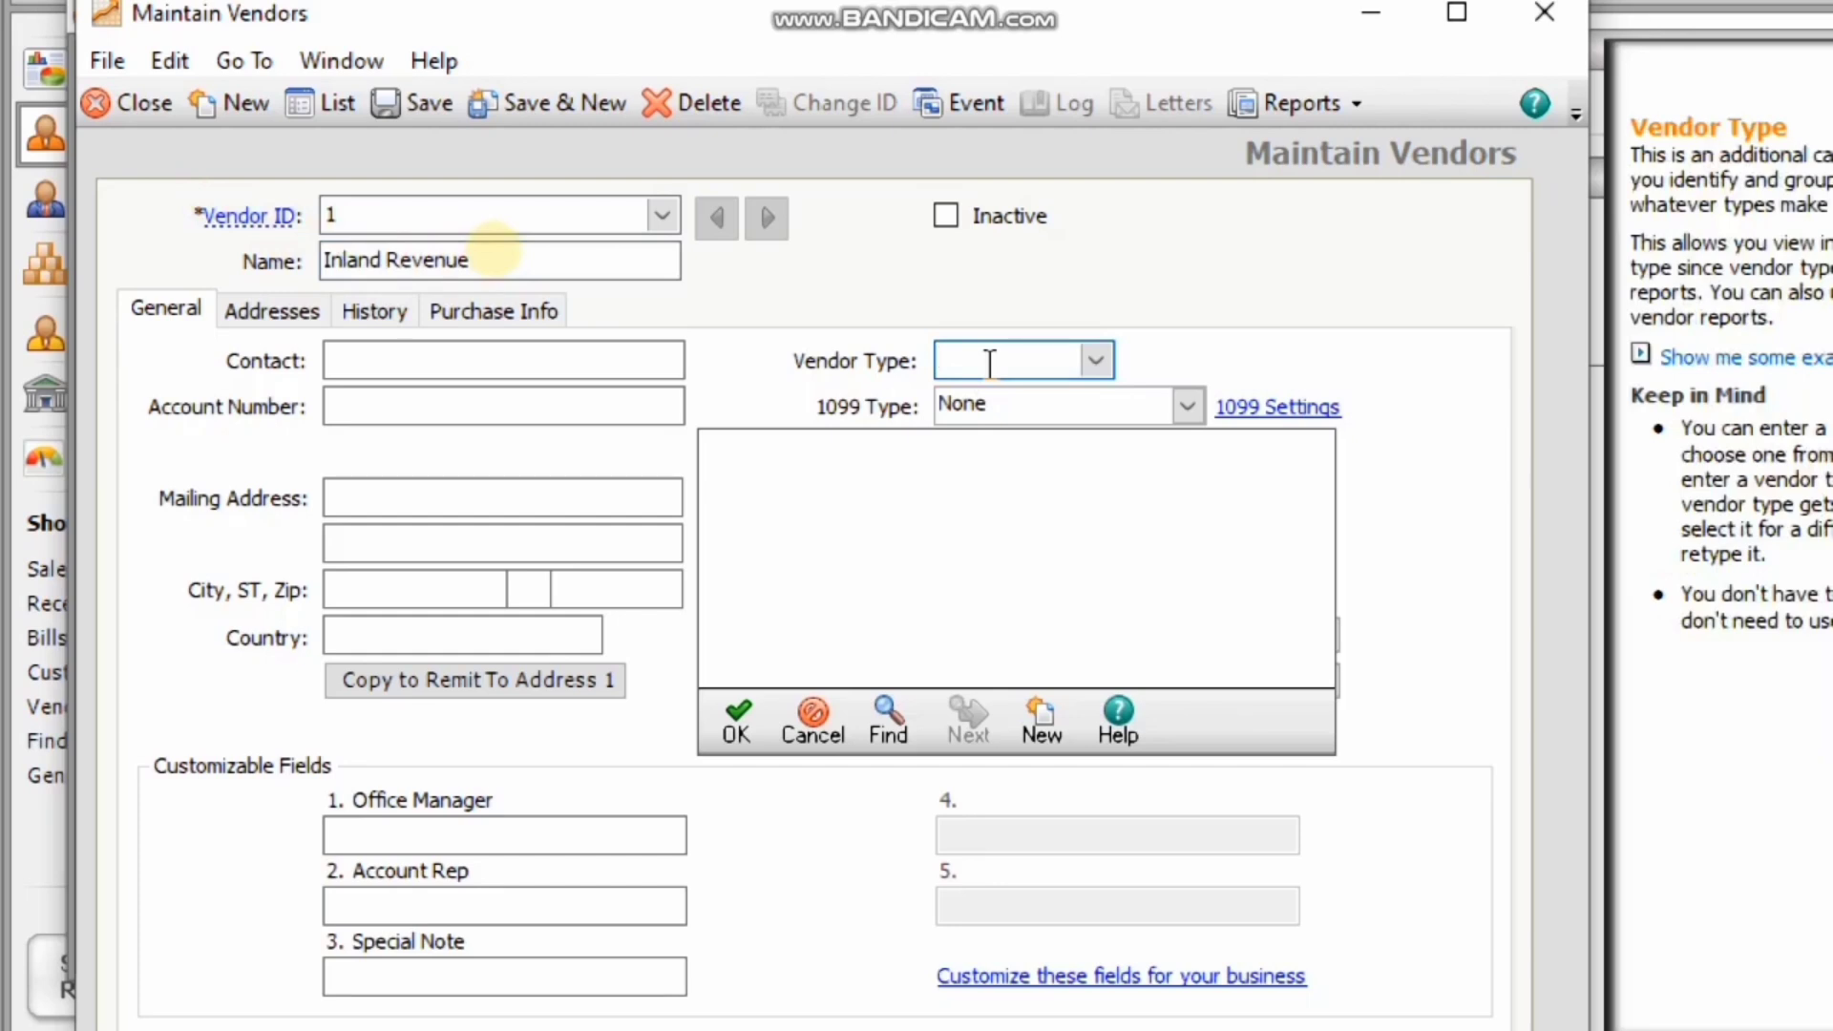
pyautogui.click(811, 740)
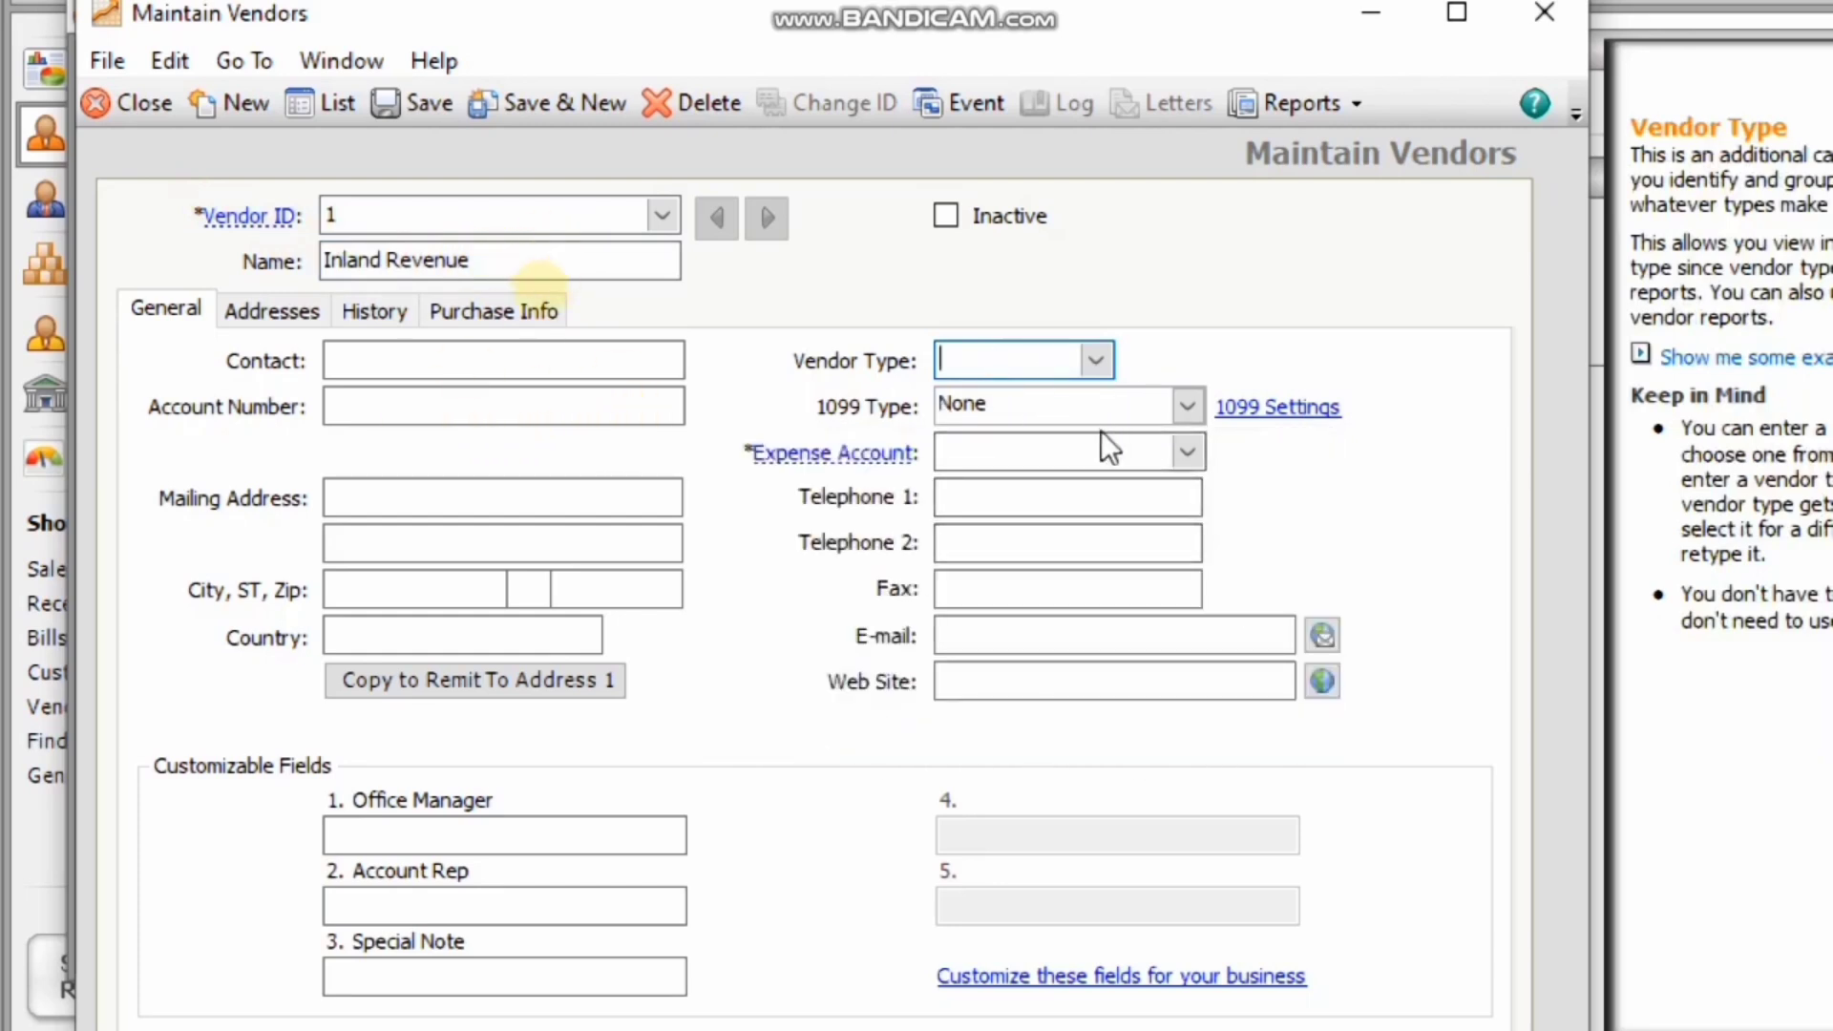
# Set the vendor's expense account to 2000 VAT Payable and save the record.
pyautogui.moveTo(855, 456)
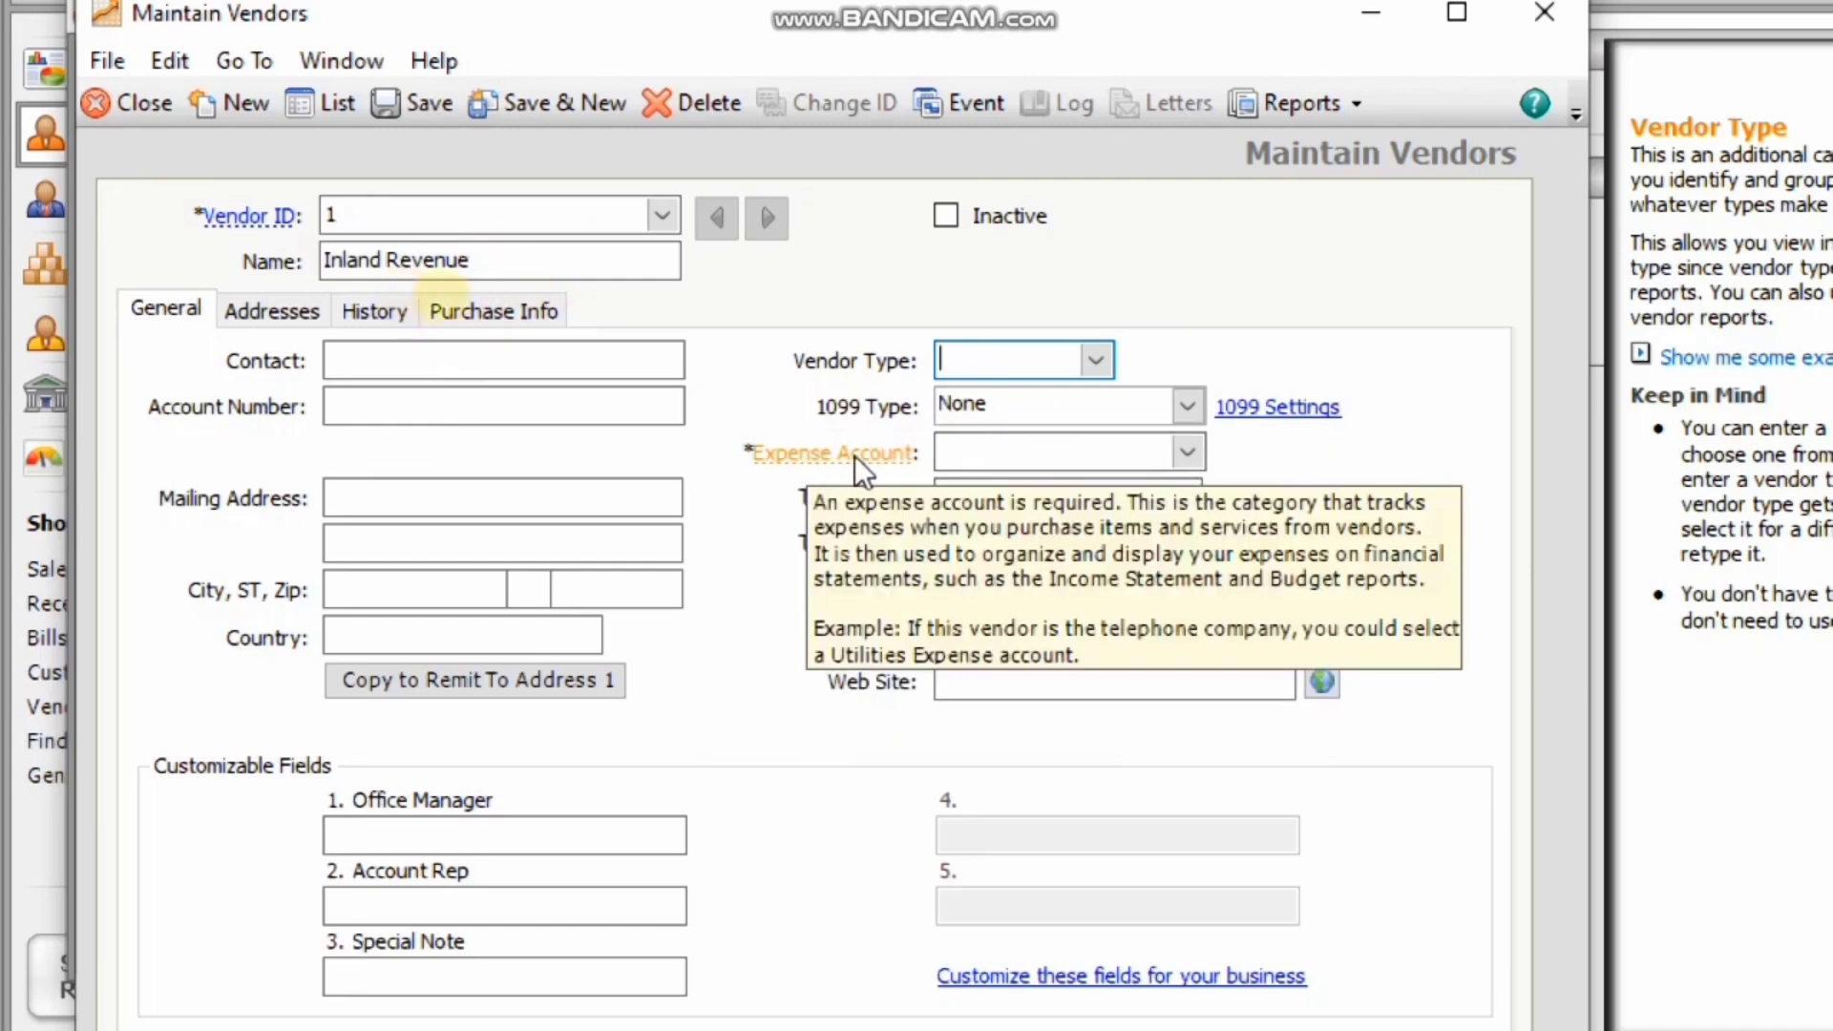
pyautogui.click(1053, 455)
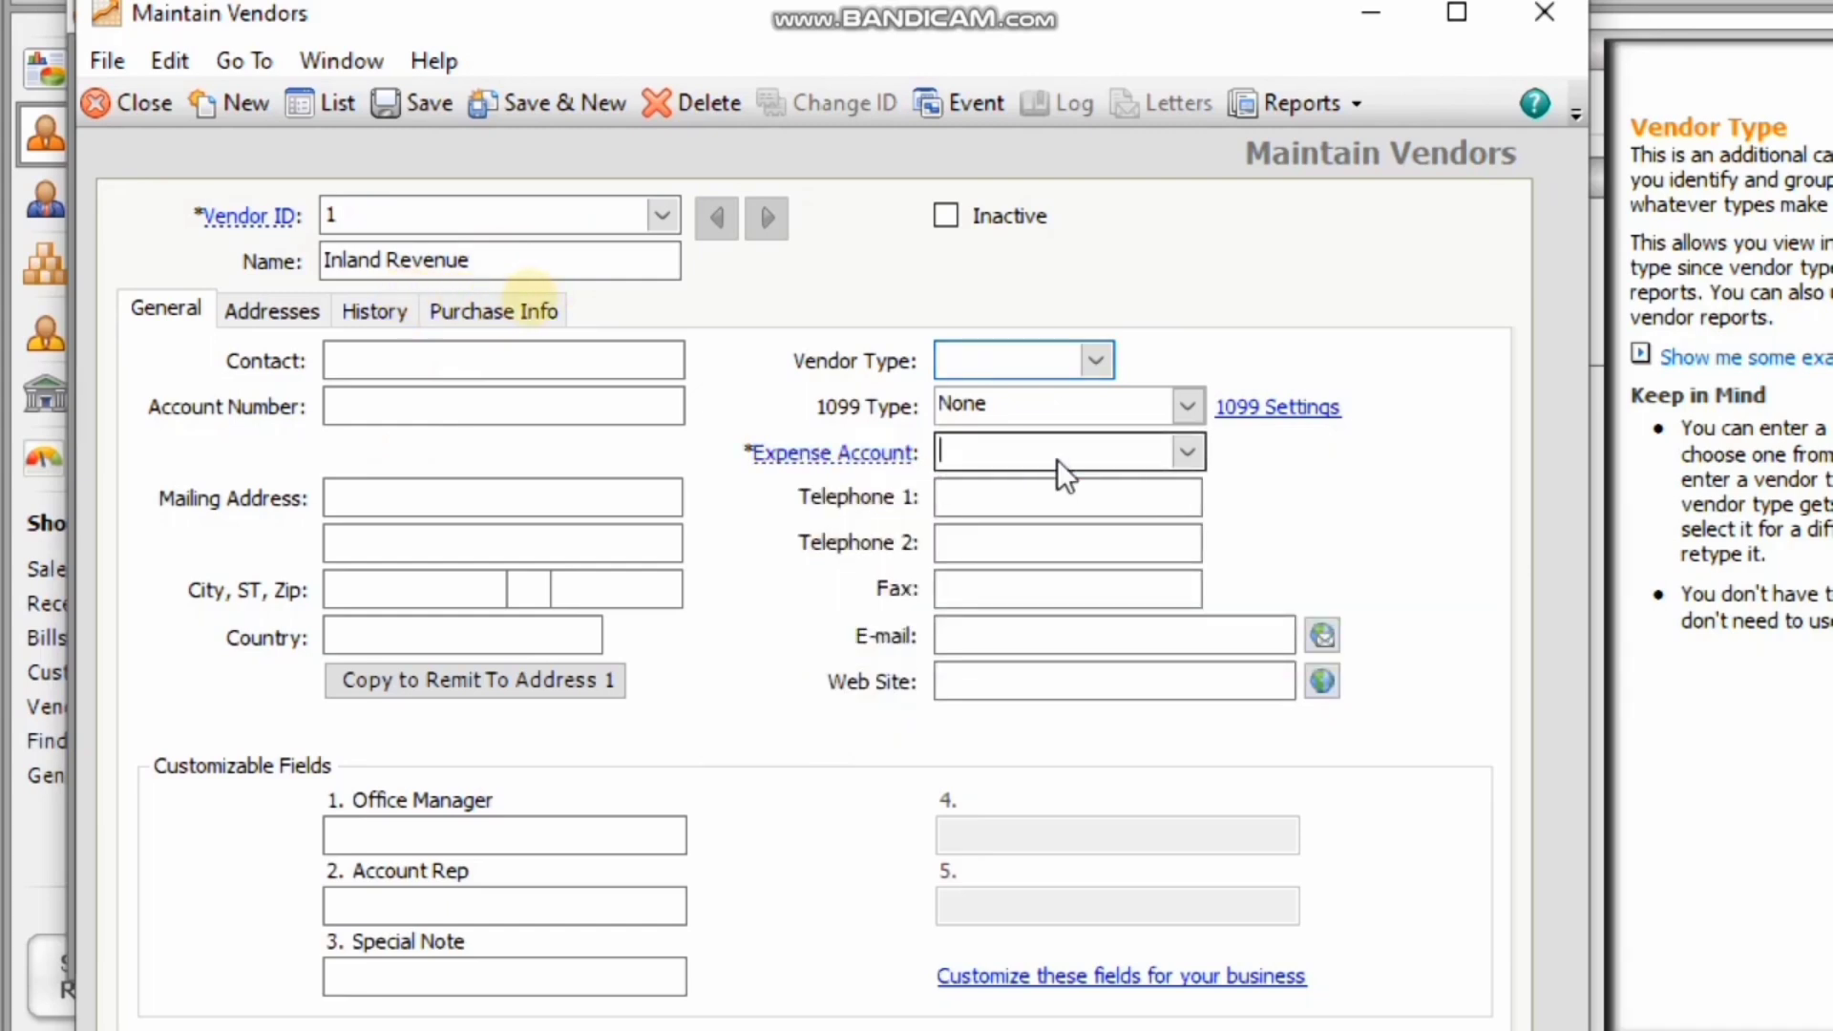
pyautogui.click(1194, 460)
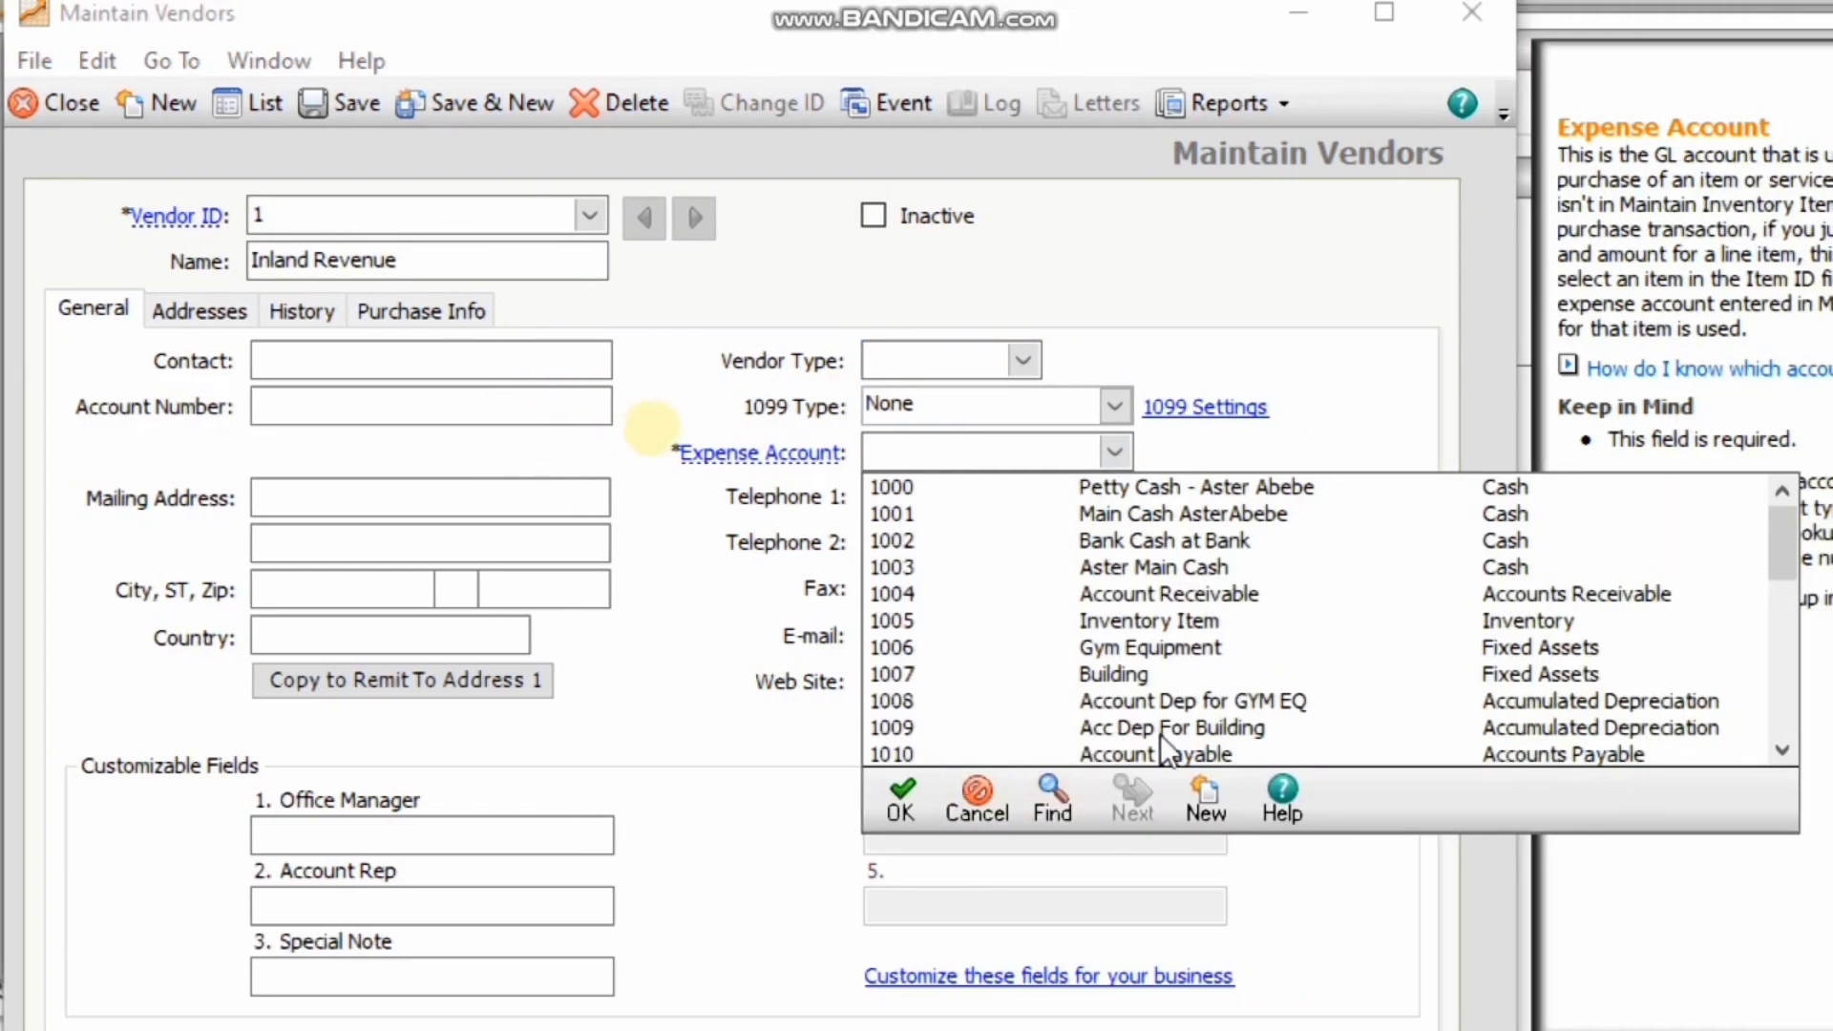
pyautogui.moveTo(1710, 543); pyautogui.dragTo(1708, 575)
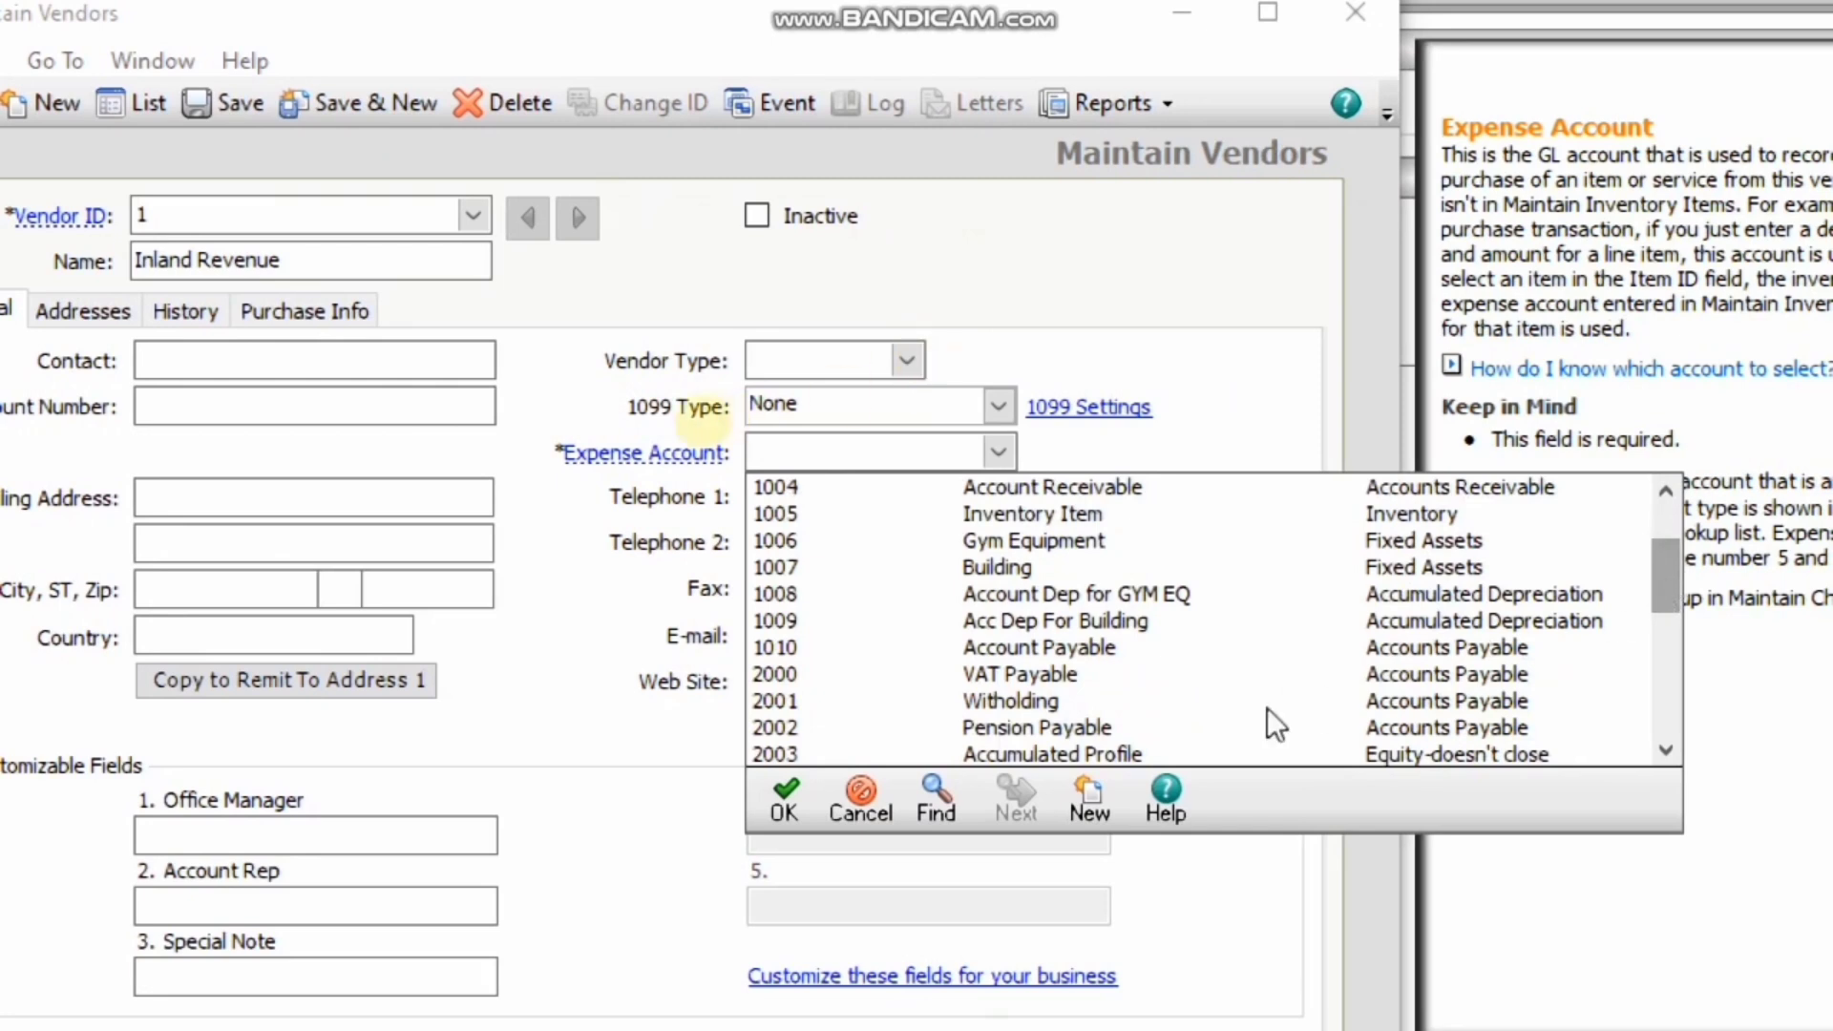
pyautogui.click(1004, 674)
pyautogui.doubleClick(1004, 674)
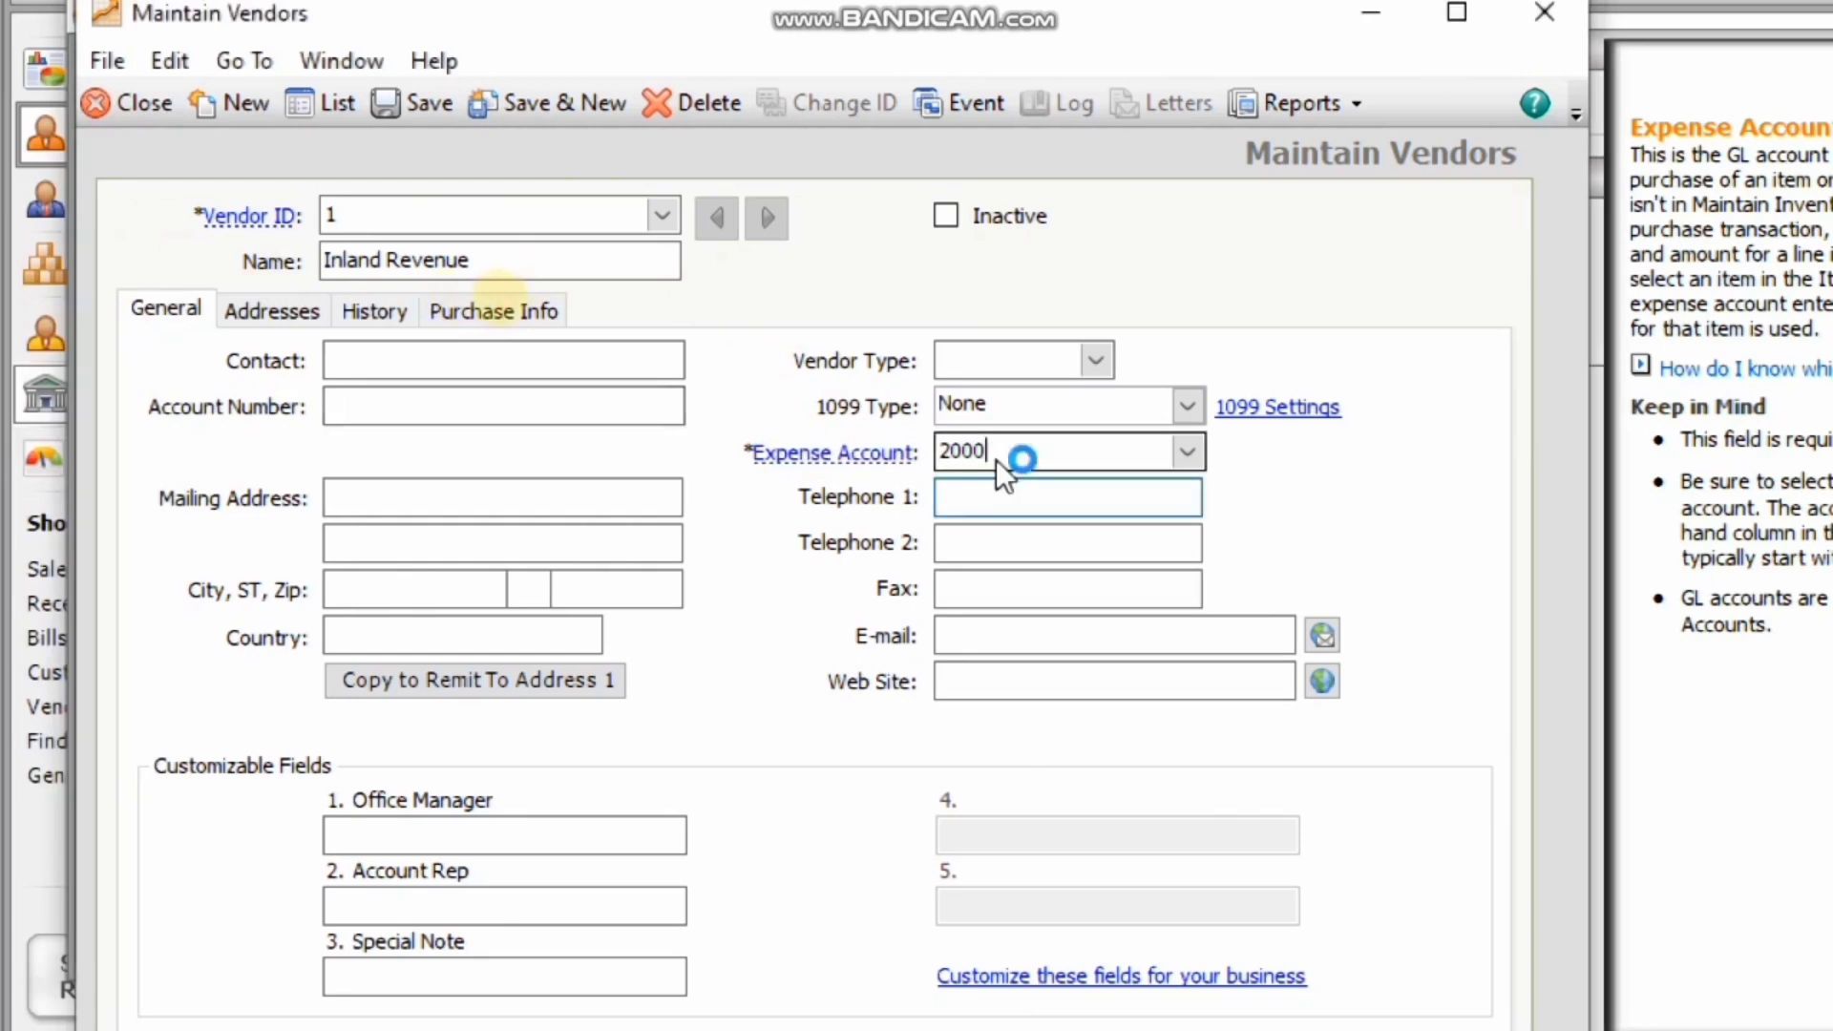
pyautogui.moveTo(995, 459); pyautogui.dragTo(928, 456)
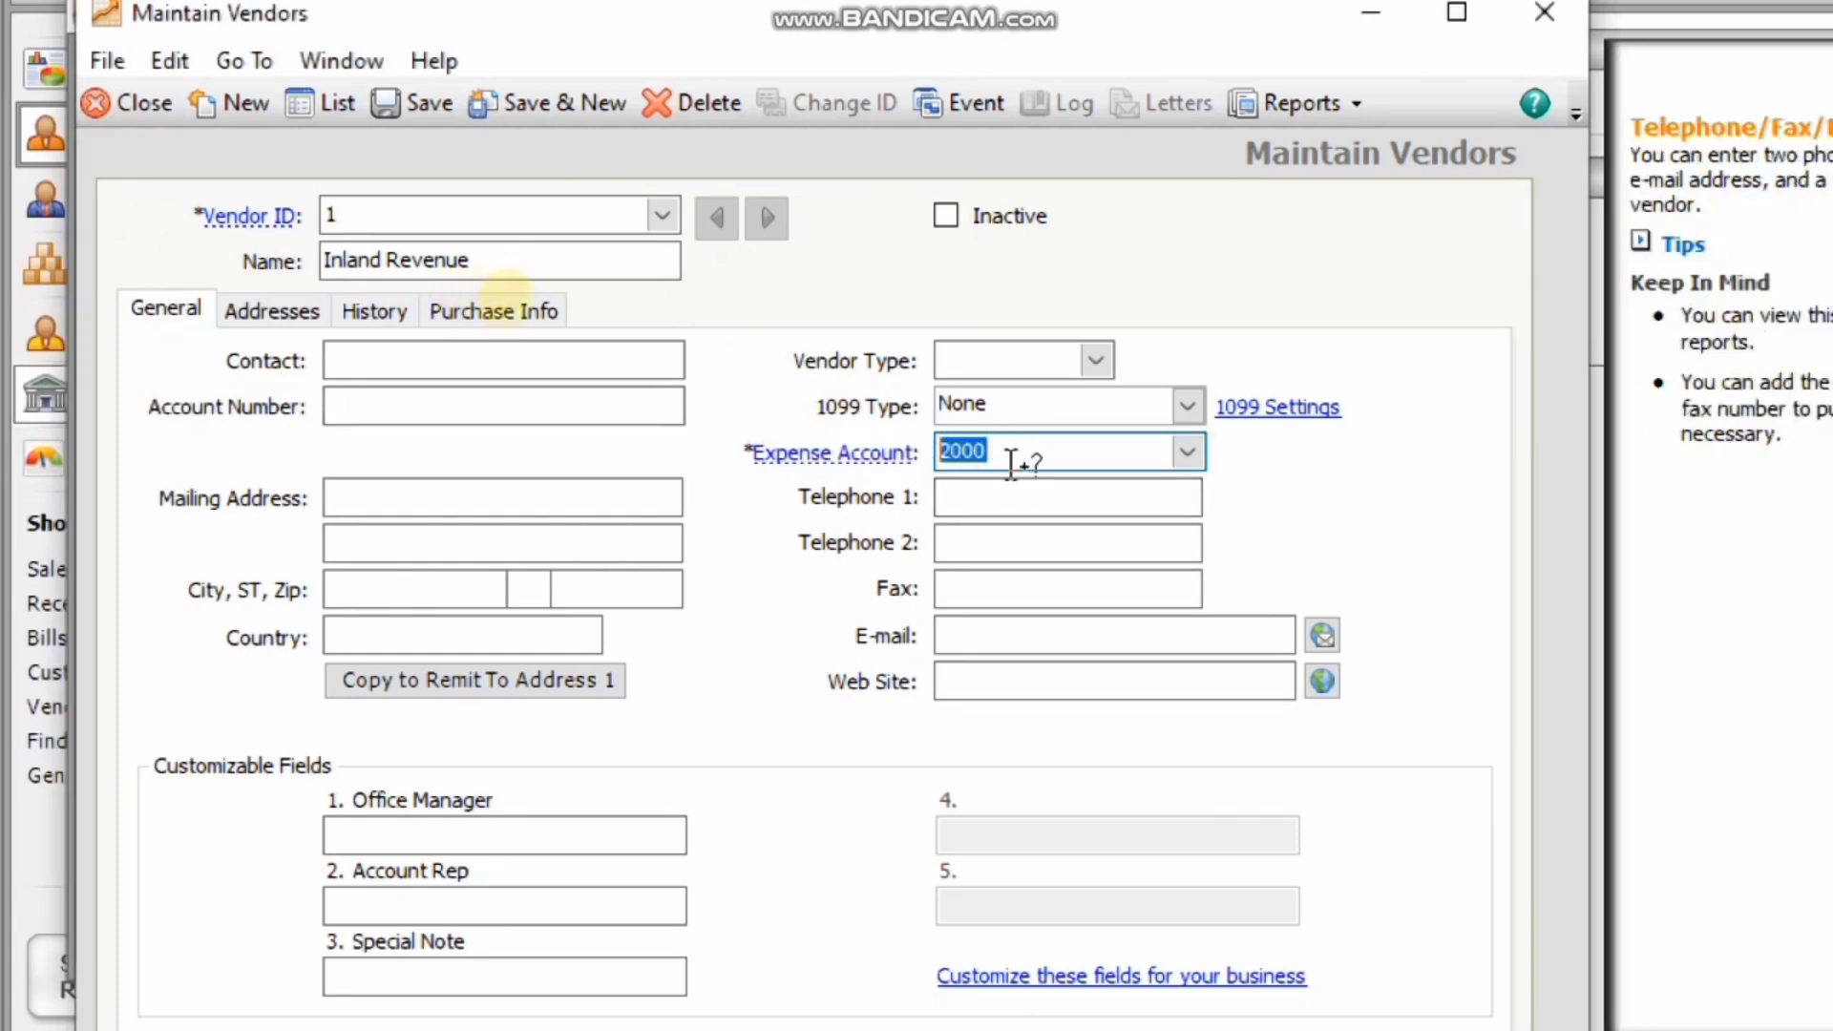
pyautogui.click(1042, 460)
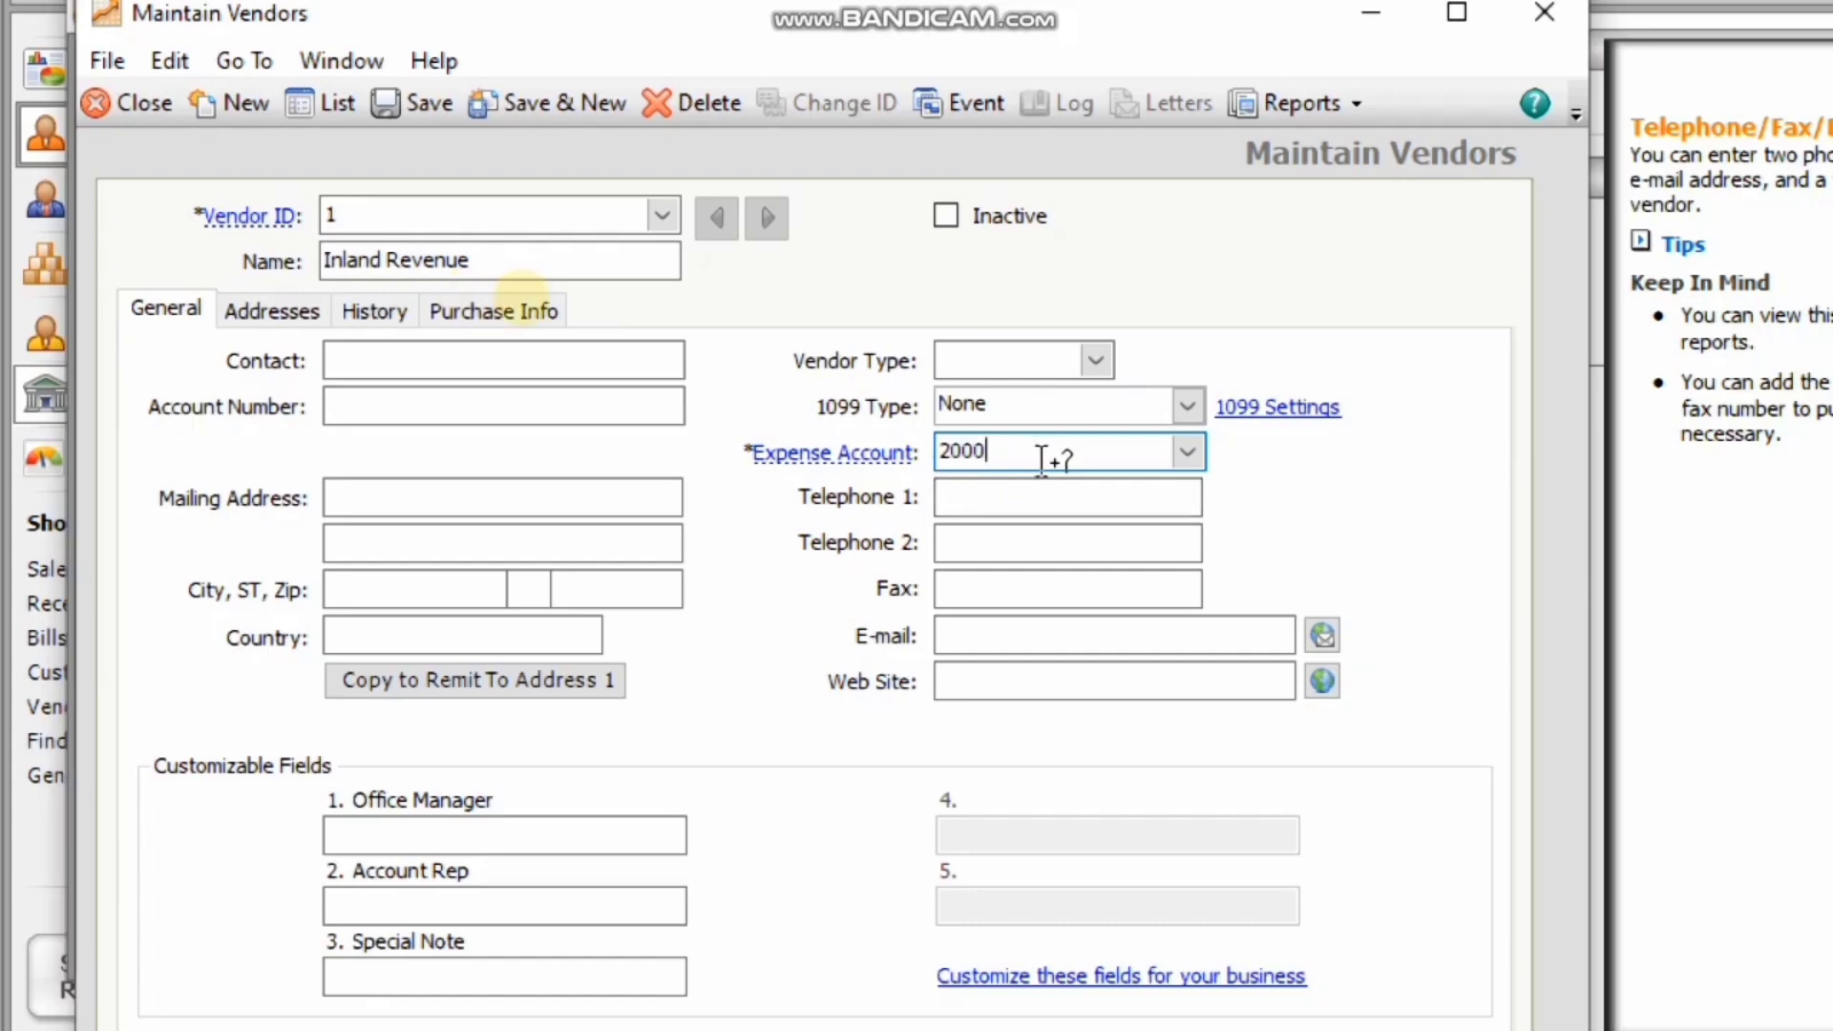
pyautogui.click(1193, 455)
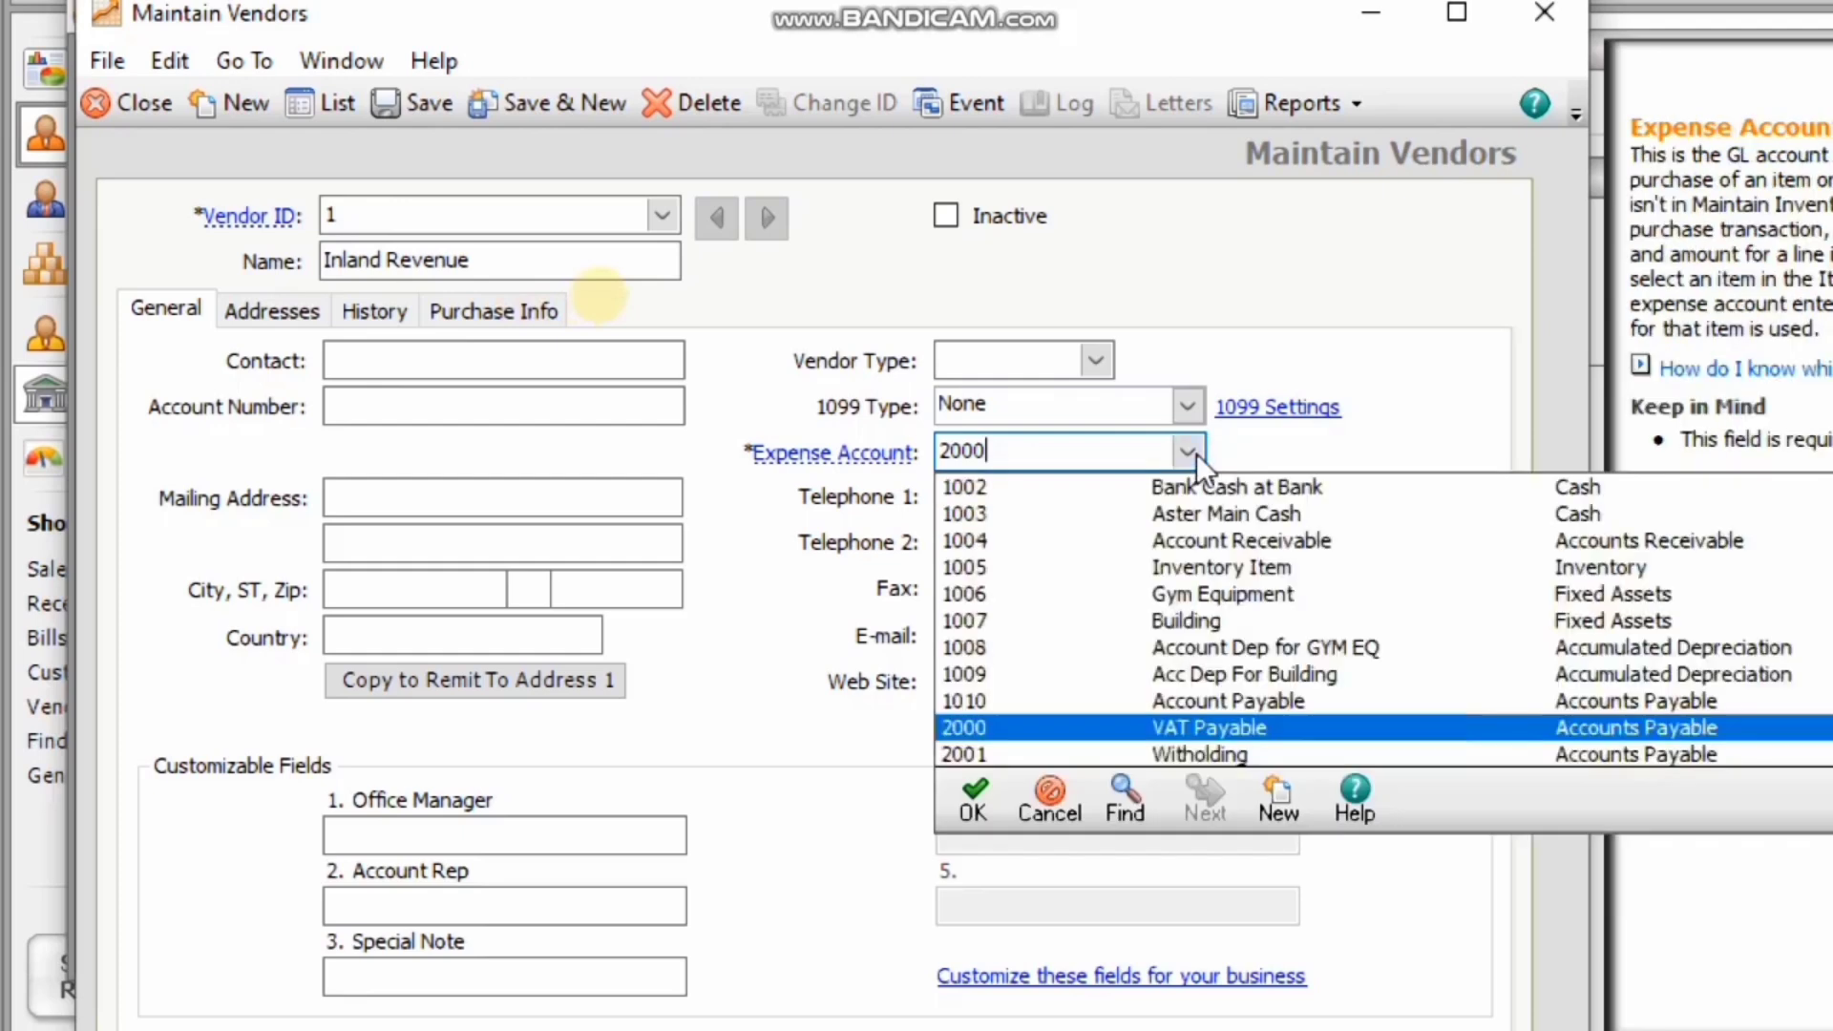
pyautogui.click(1195, 455)
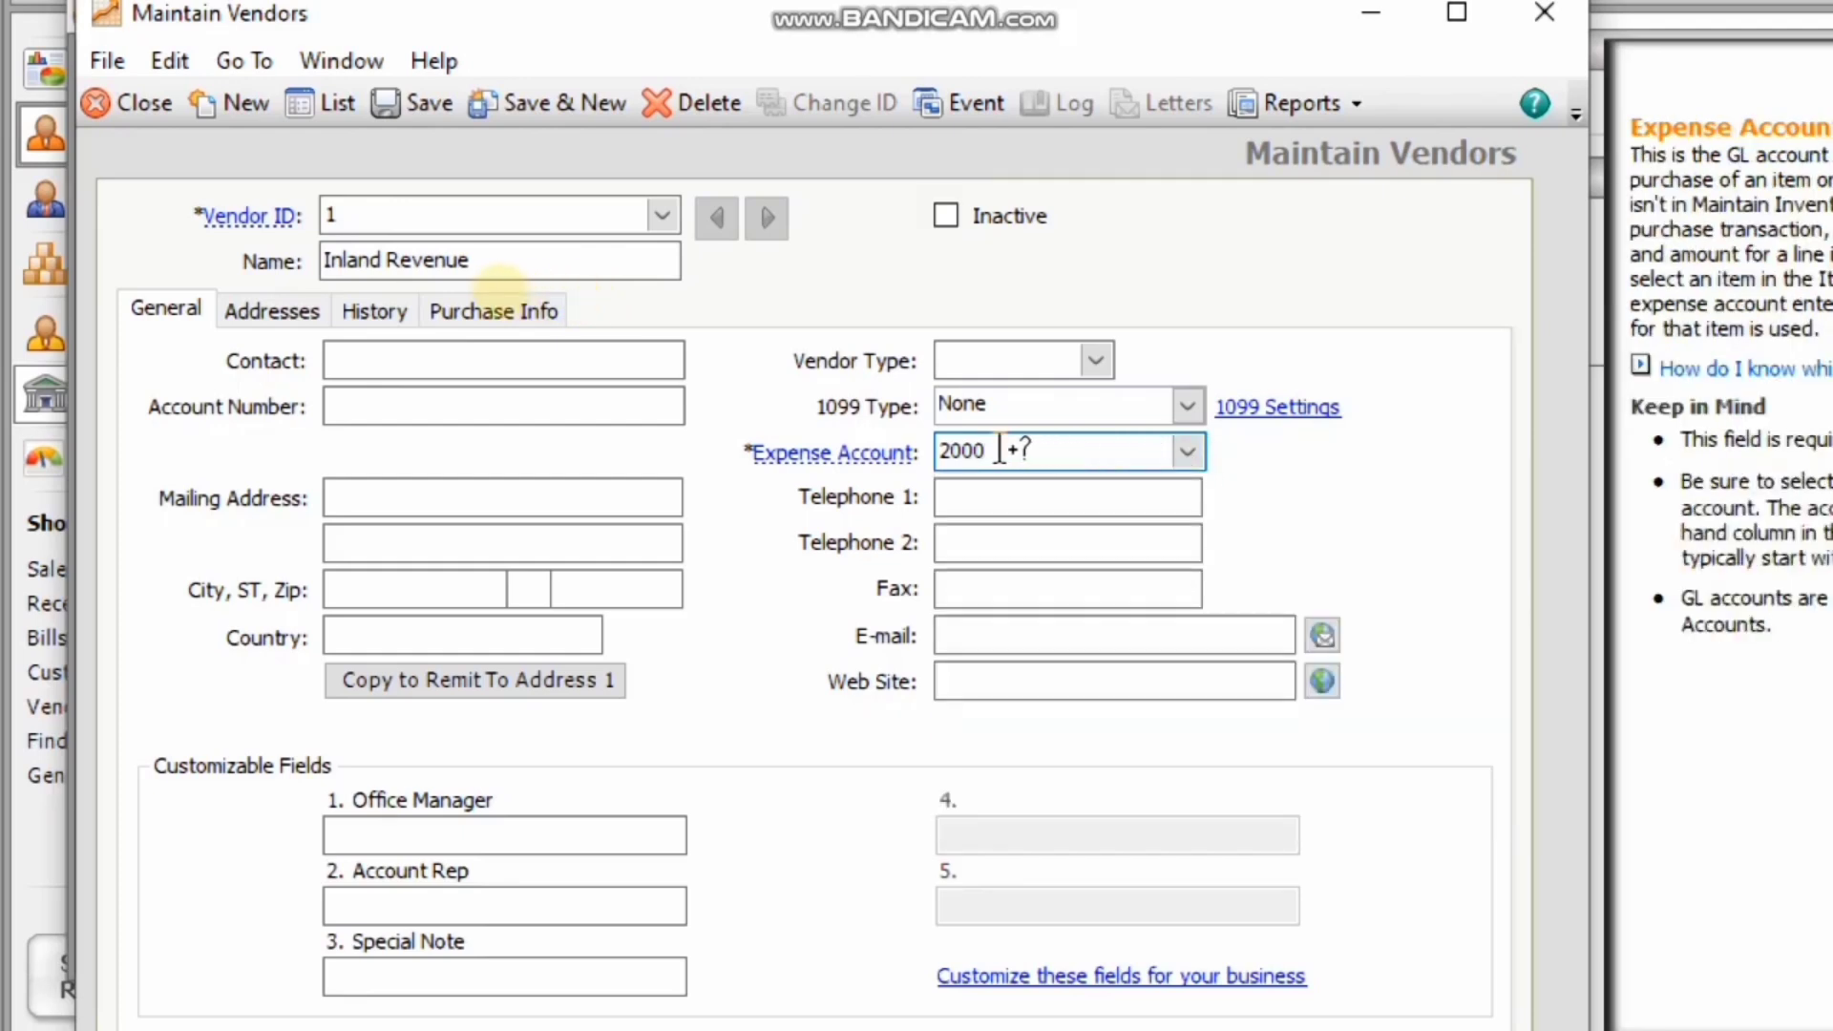
pyautogui.moveTo(994, 450); pyautogui.dragTo(912, 451)
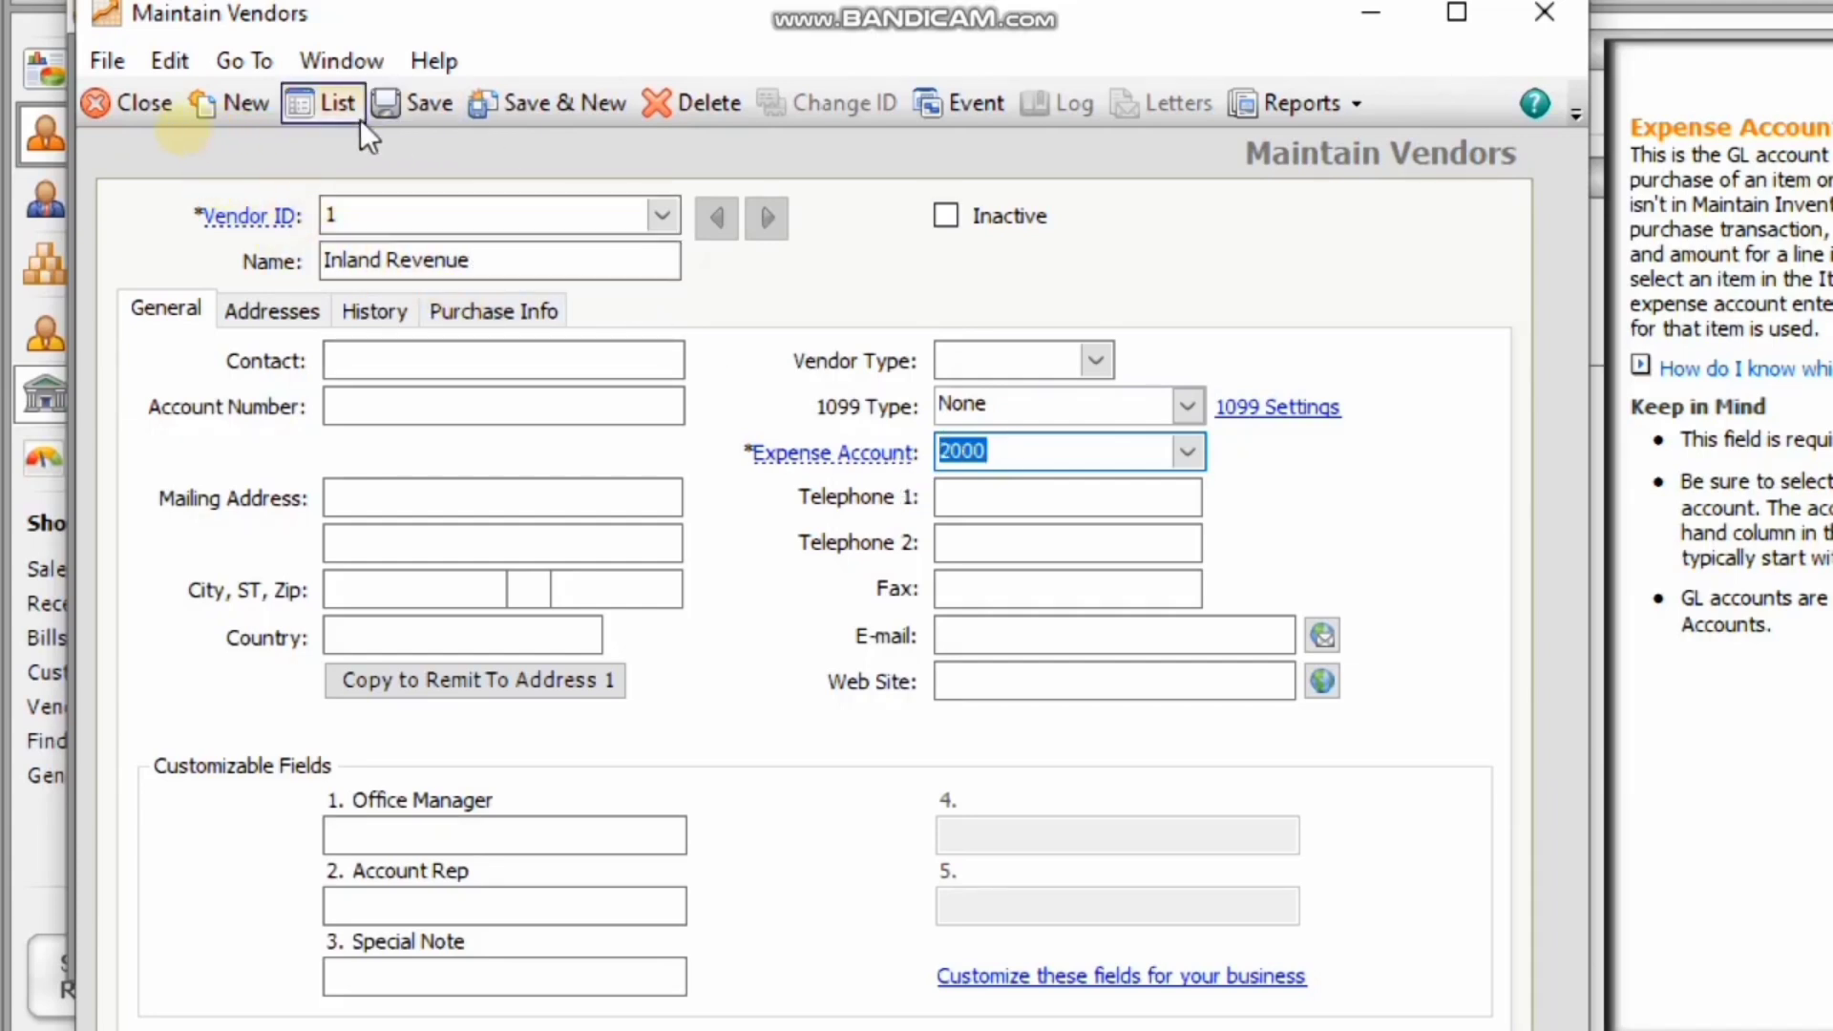
pyautogui.click(403, 111)
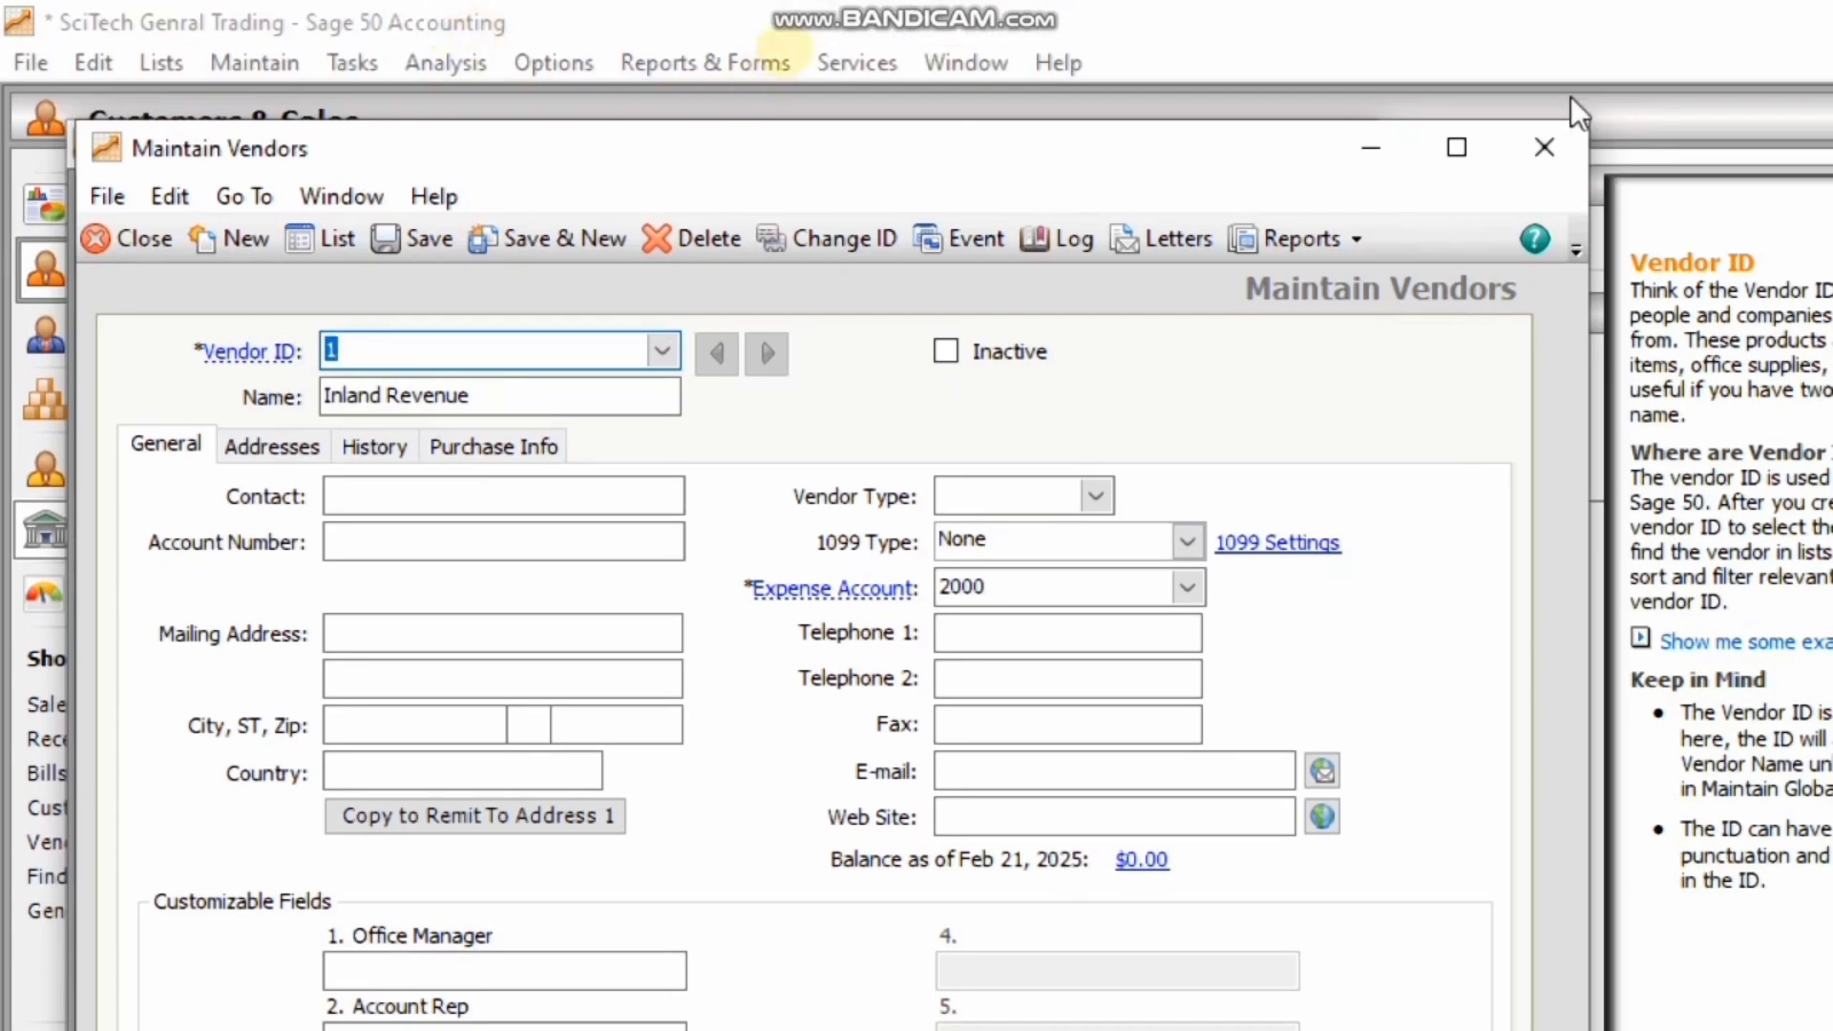
# Close the vendor record and choose Inland Revenue (vendor 1) as the agency's tax vendor.
pyautogui.click(124, 244)
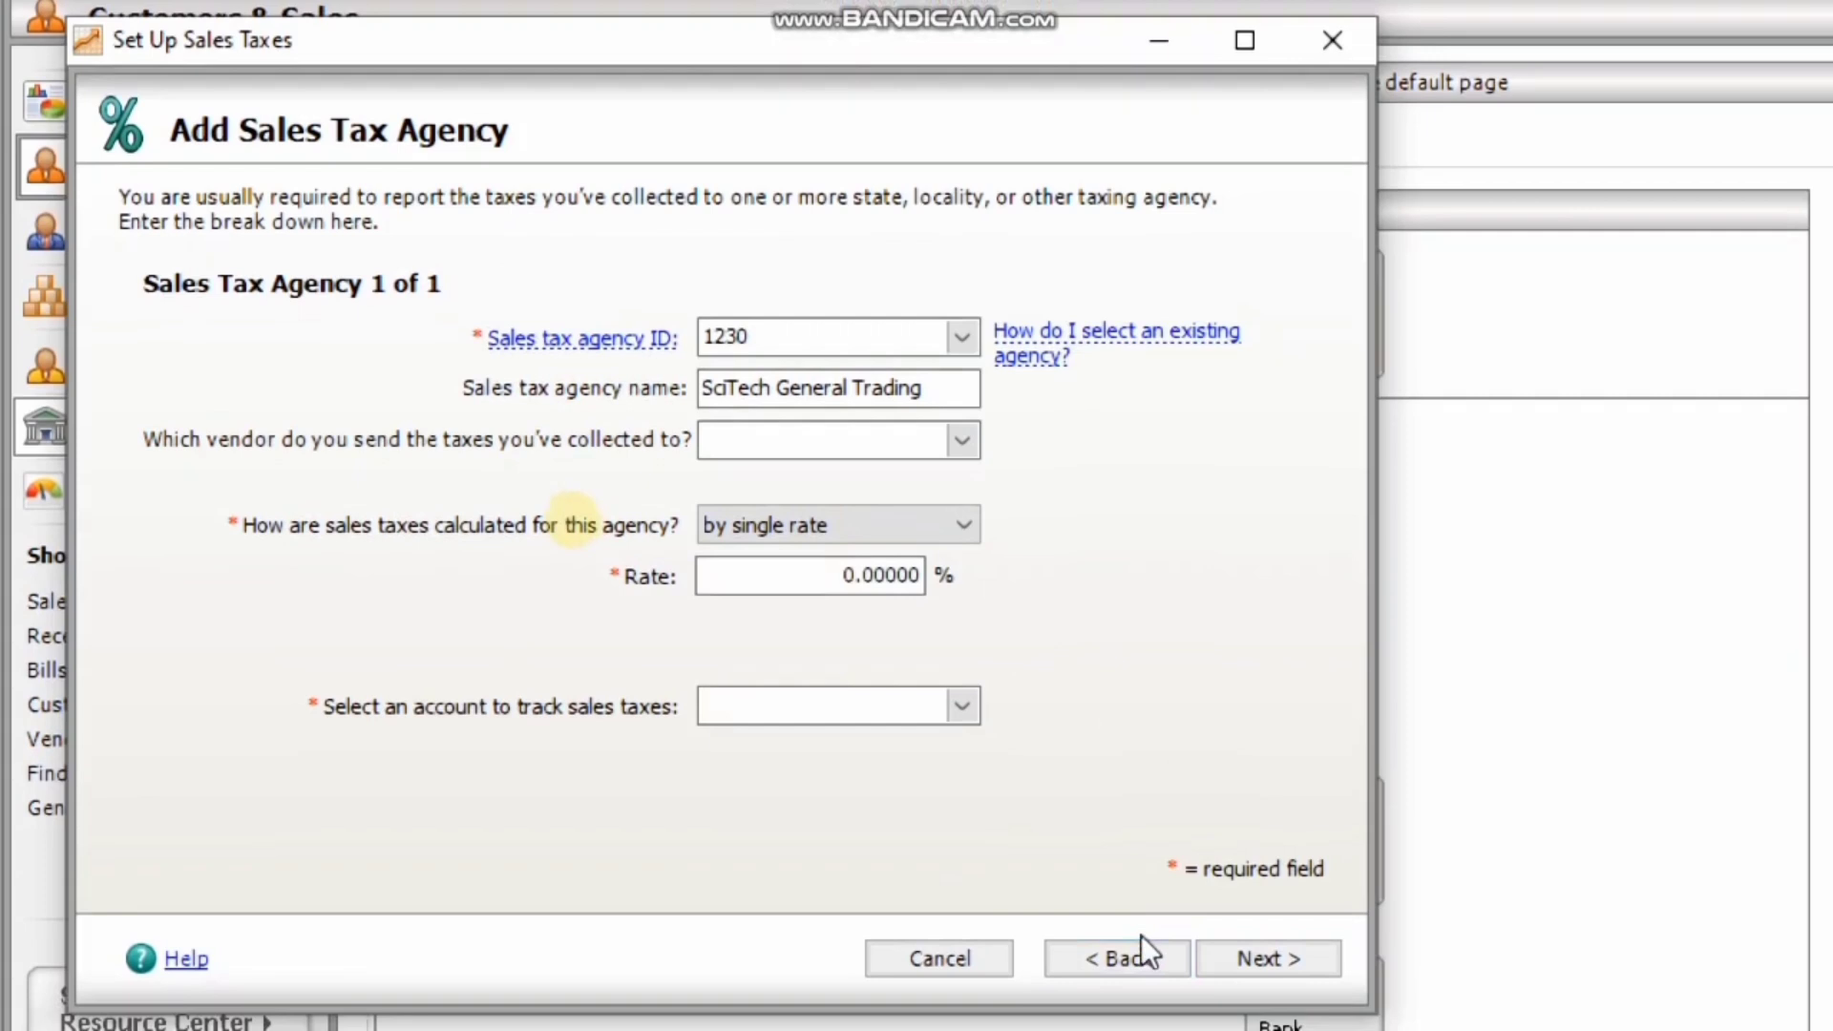
pyautogui.click(1150, 953)
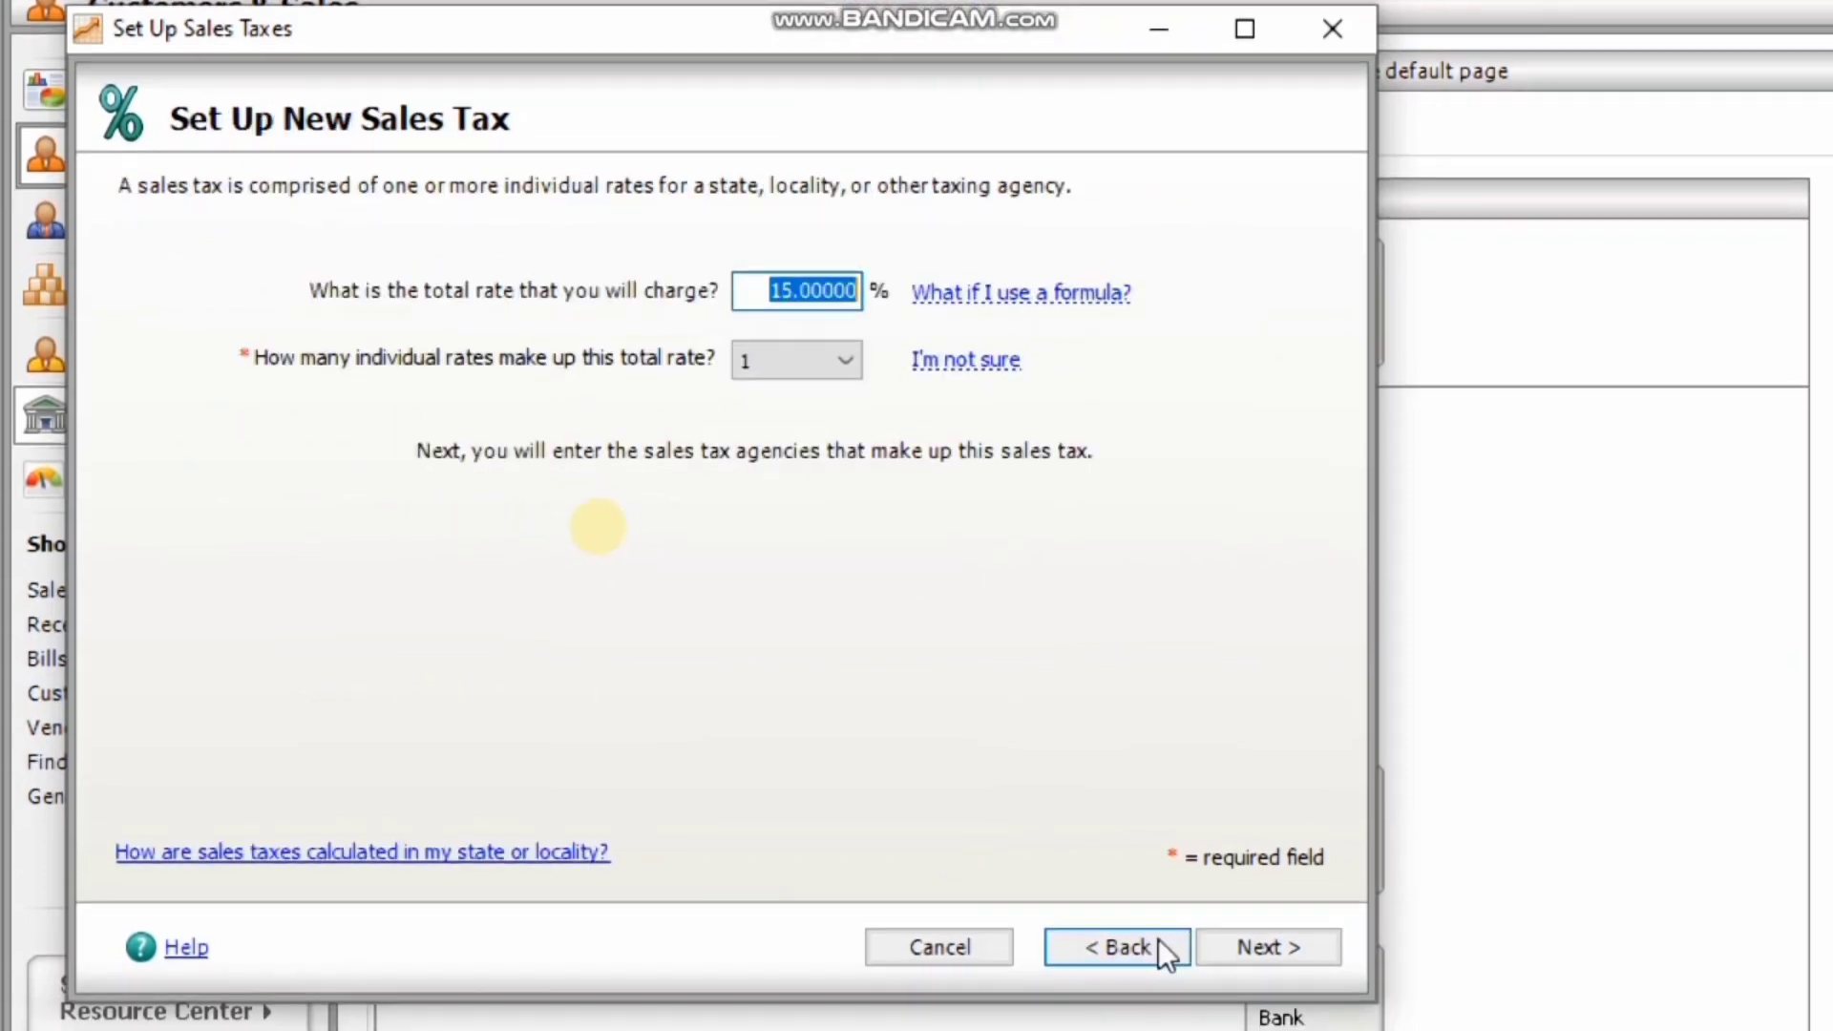
pyautogui.click(1274, 945)
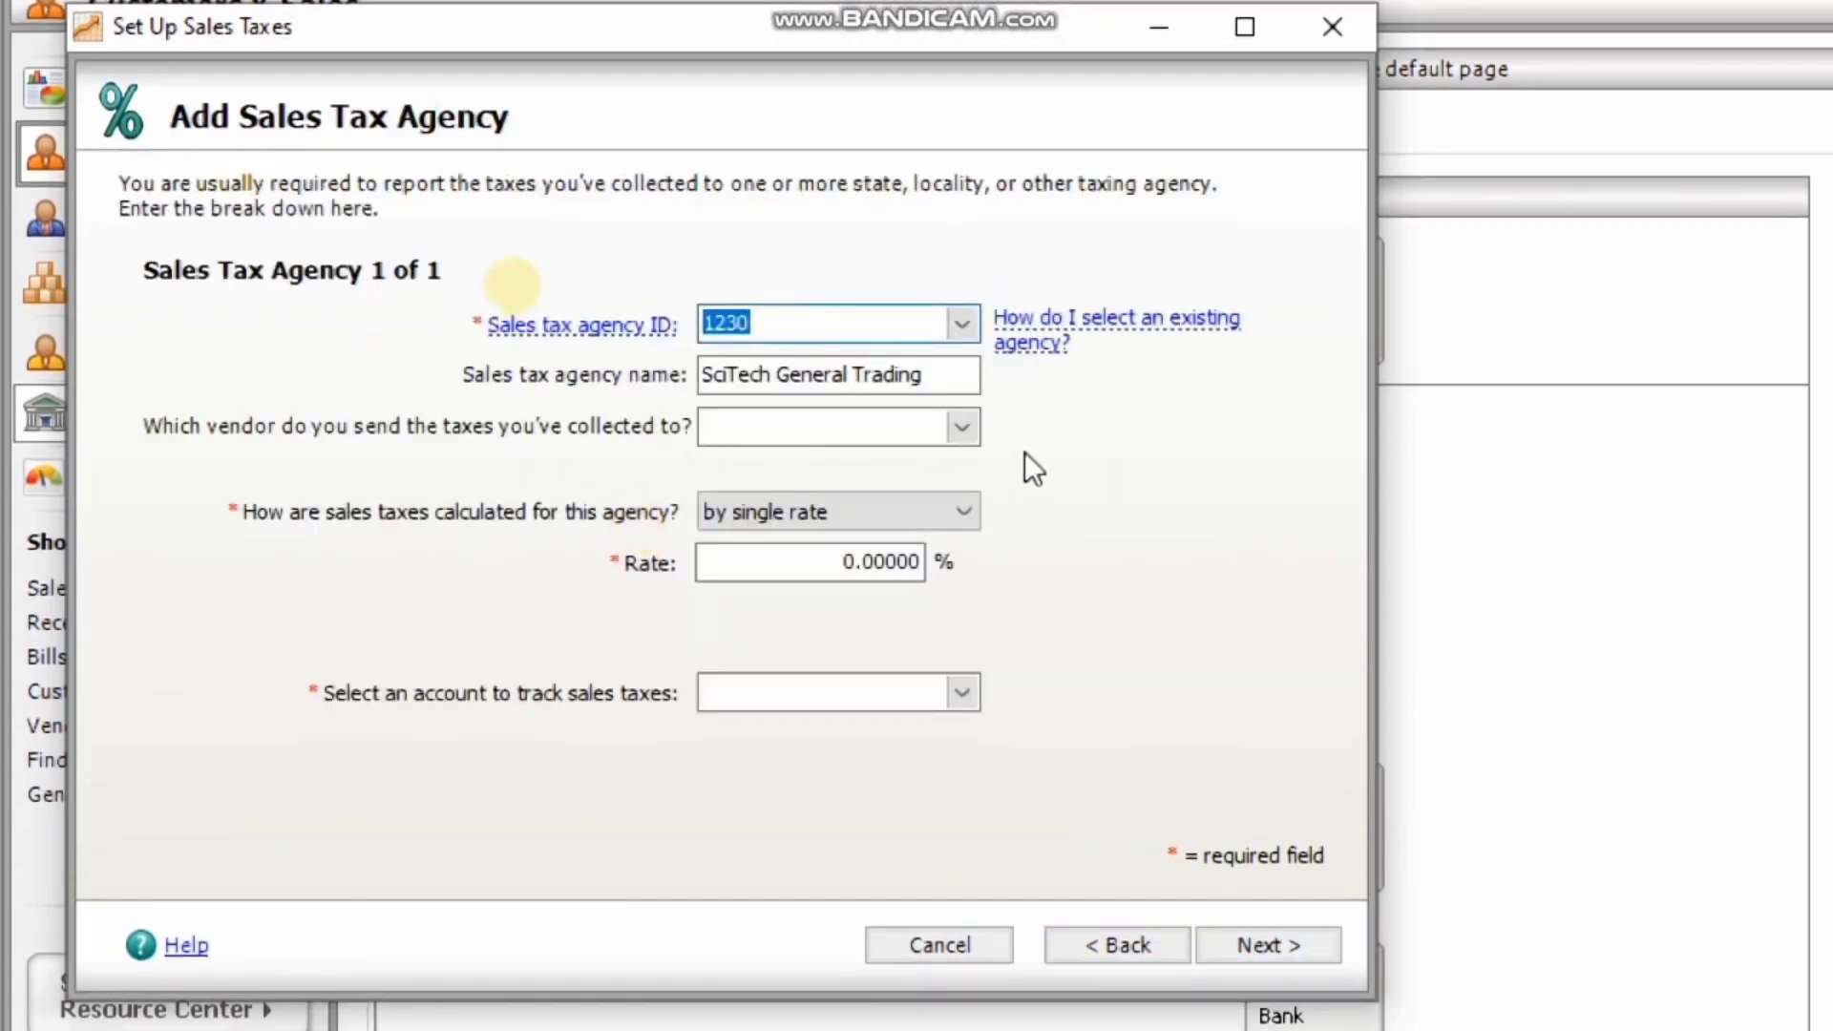
pyautogui.click(960, 427)
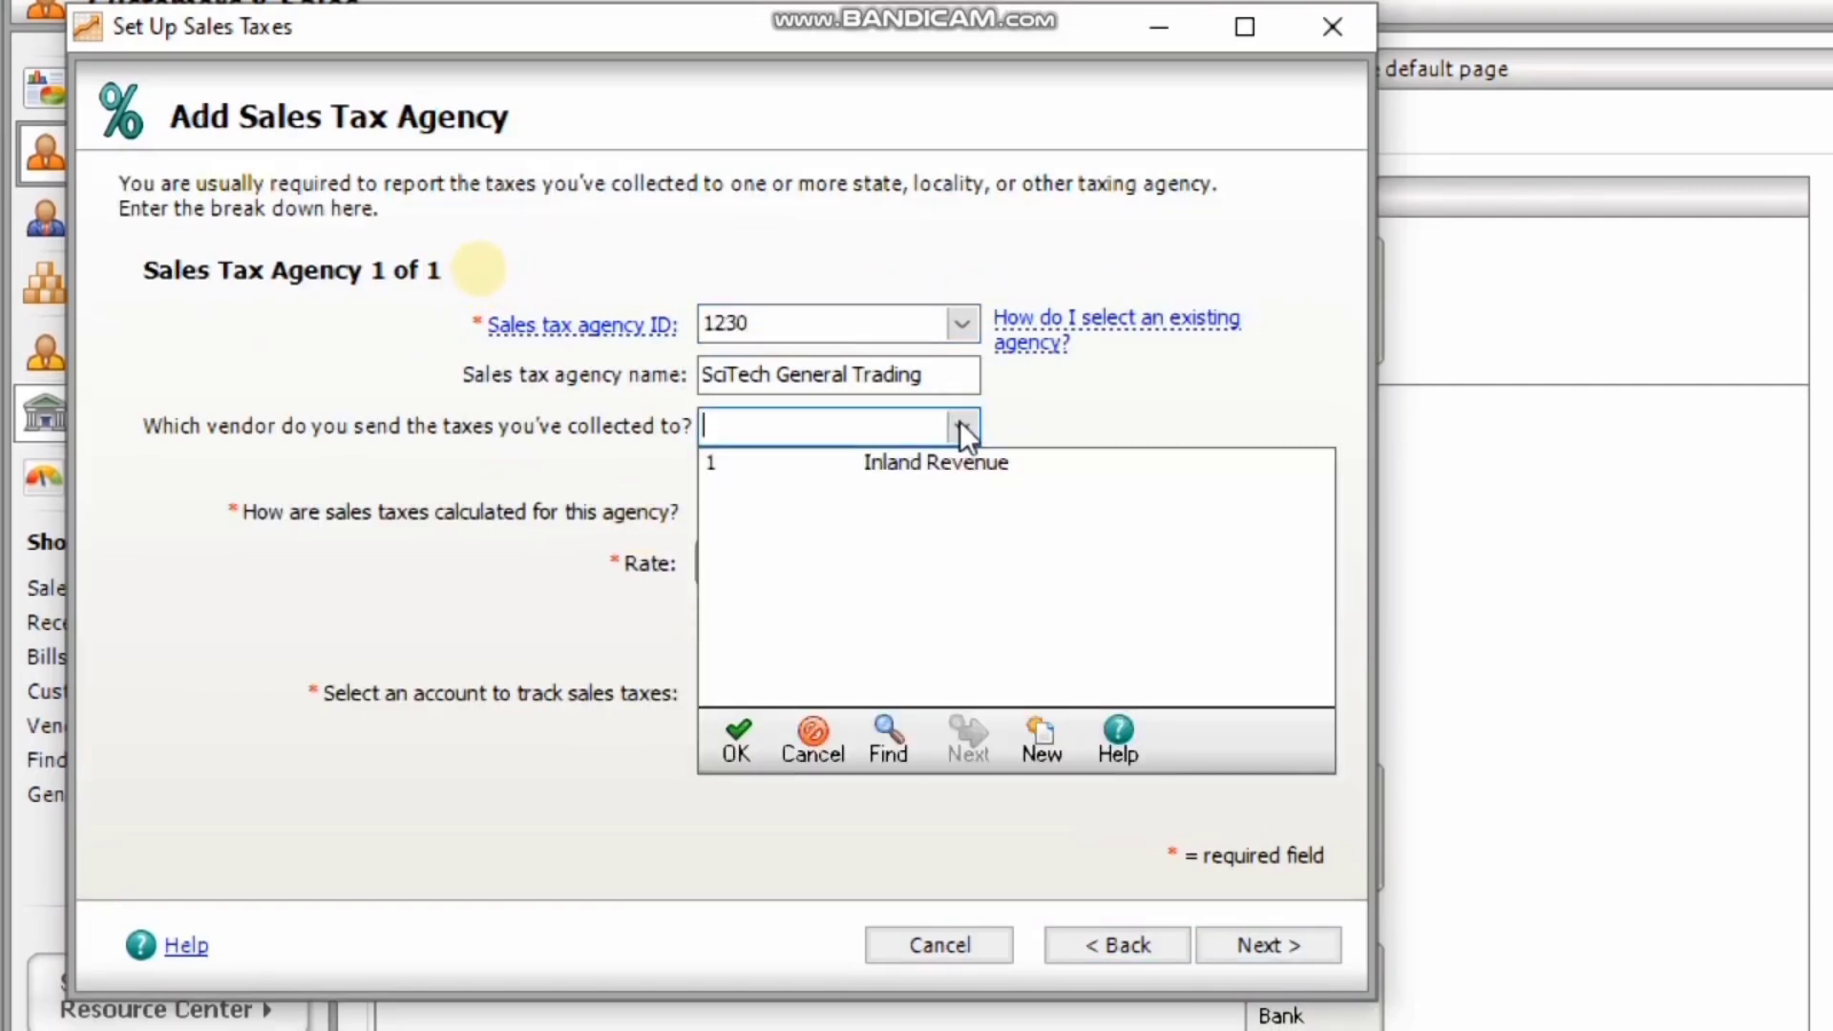
pyautogui.click(928, 466)
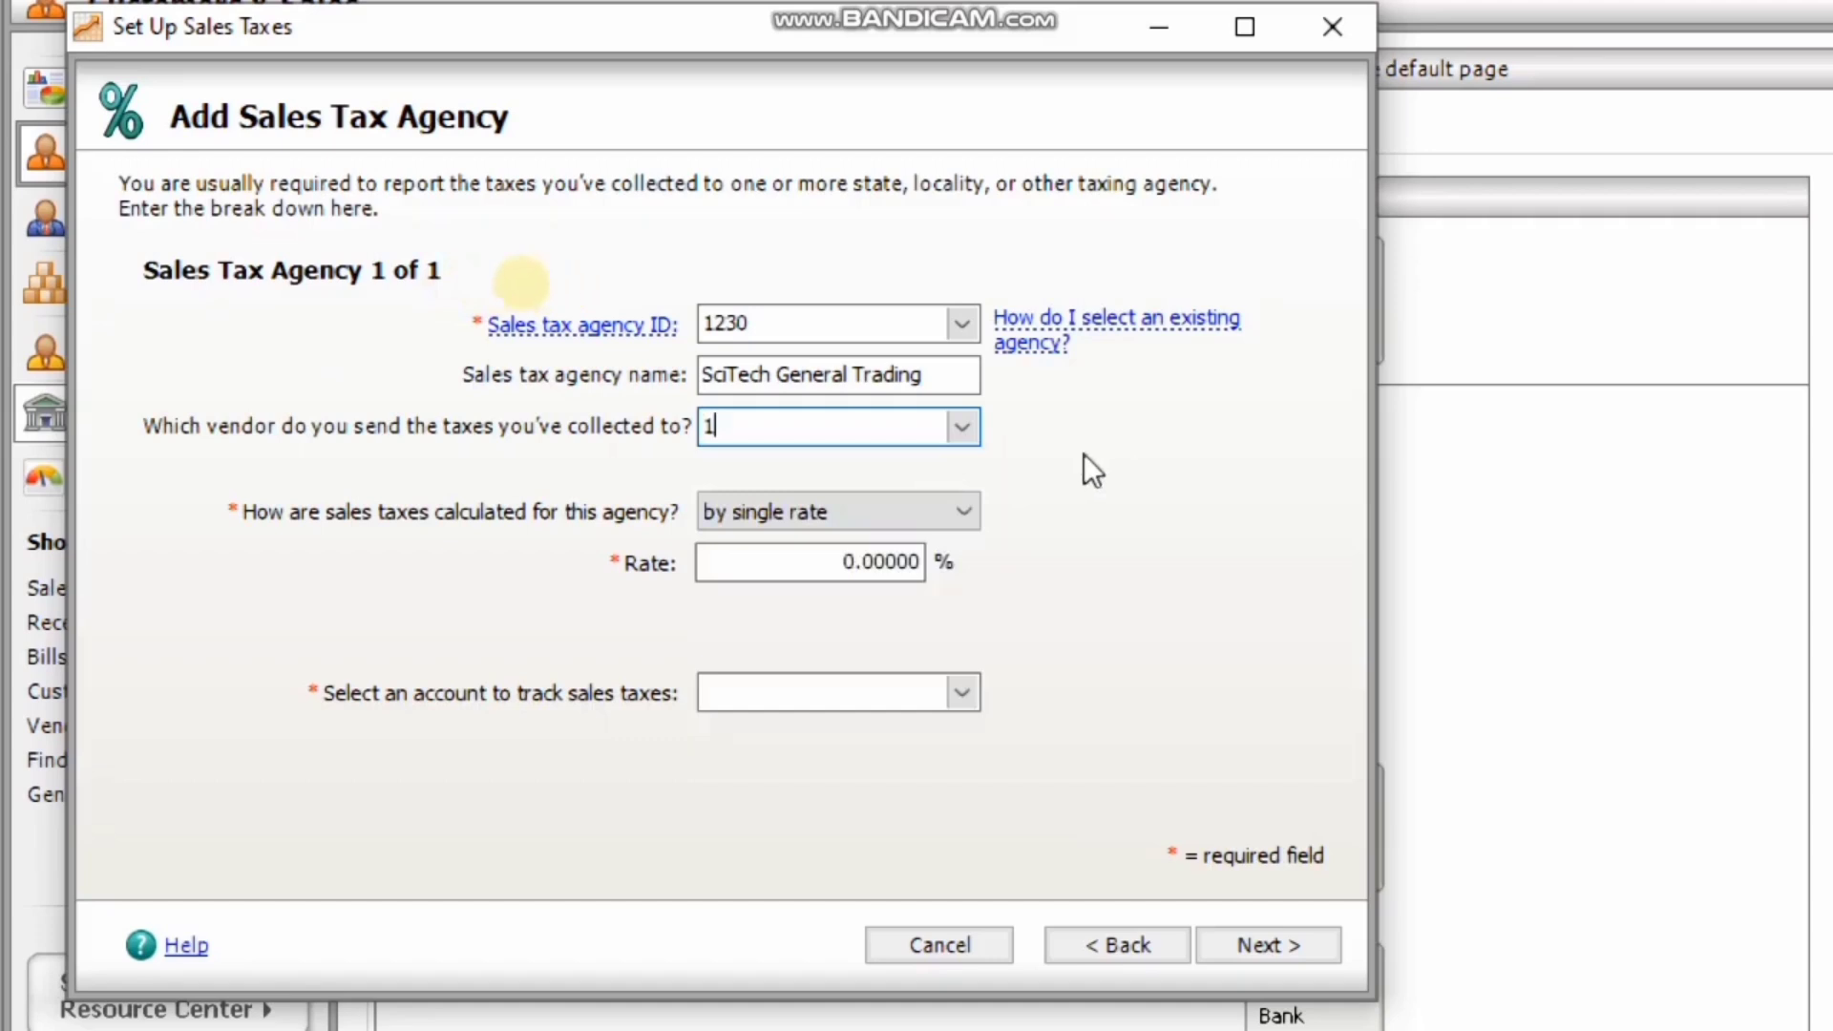
pyautogui.click(963, 436)
pyautogui.click(964, 435)
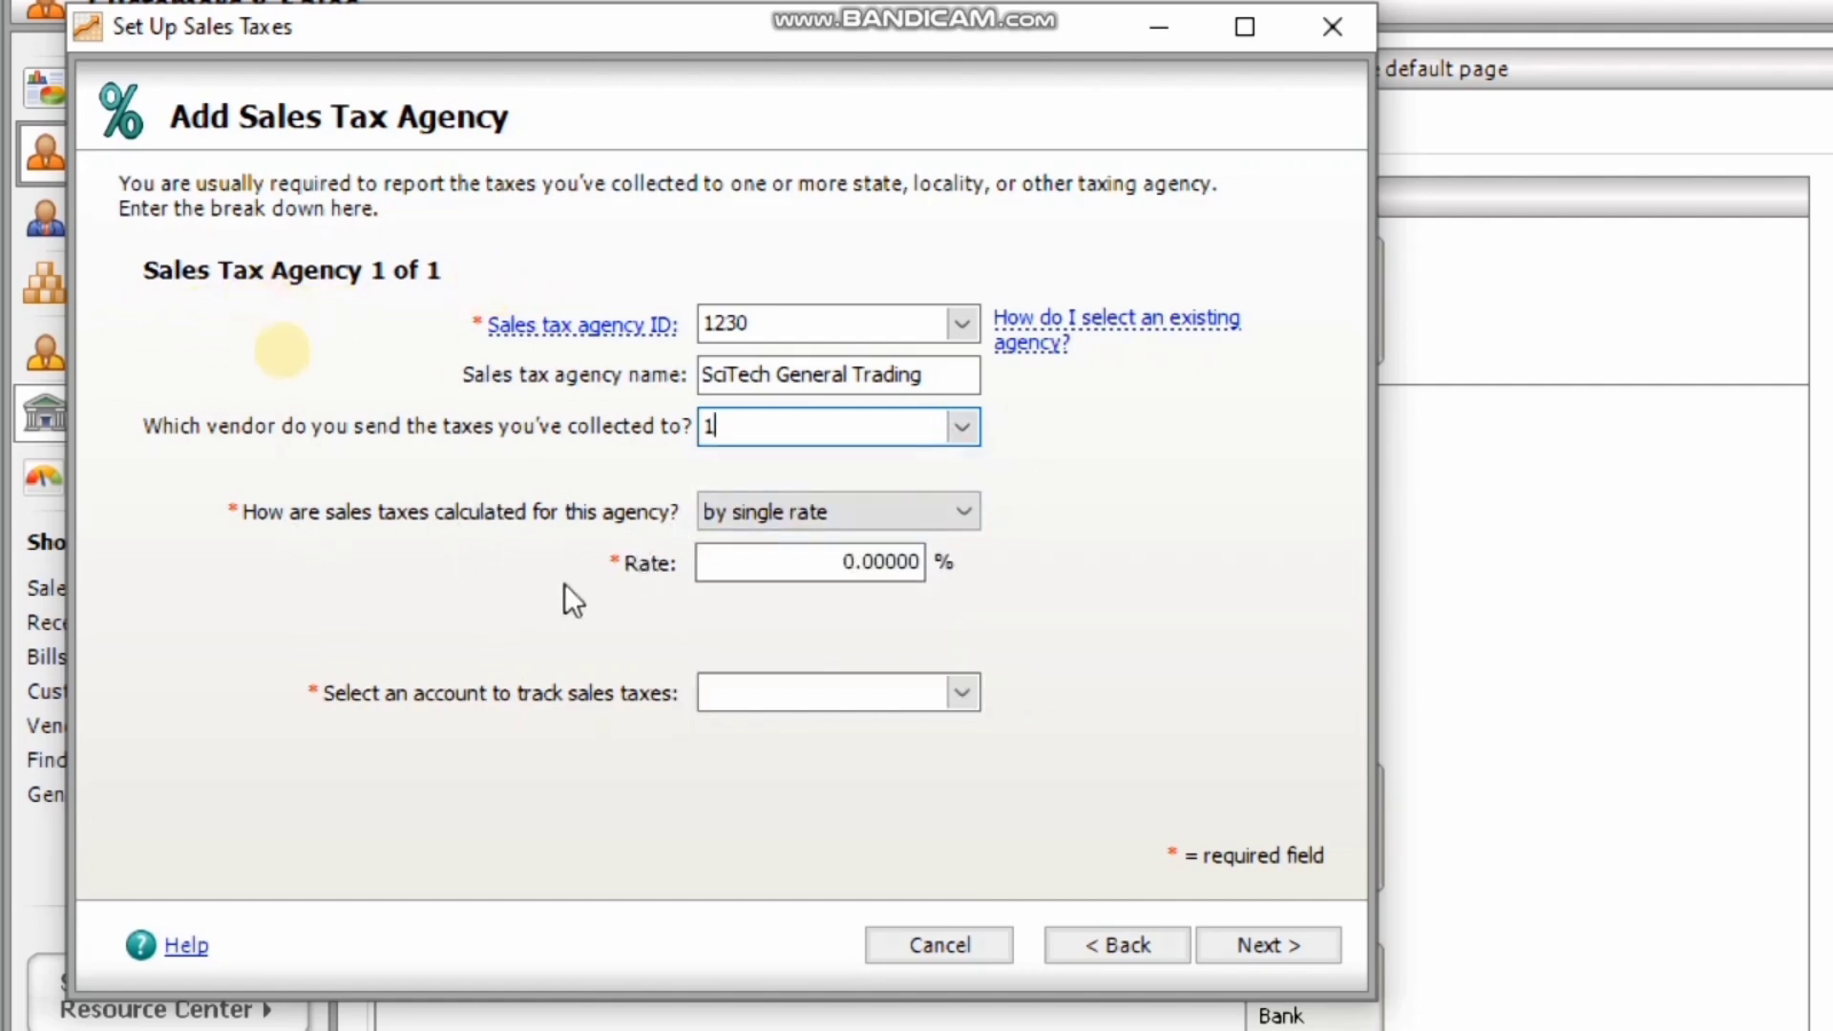
# Keep single-rate calculation at 15% and track taxes in account 2000 VAT Payable.
pyautogui.click(828, 512)
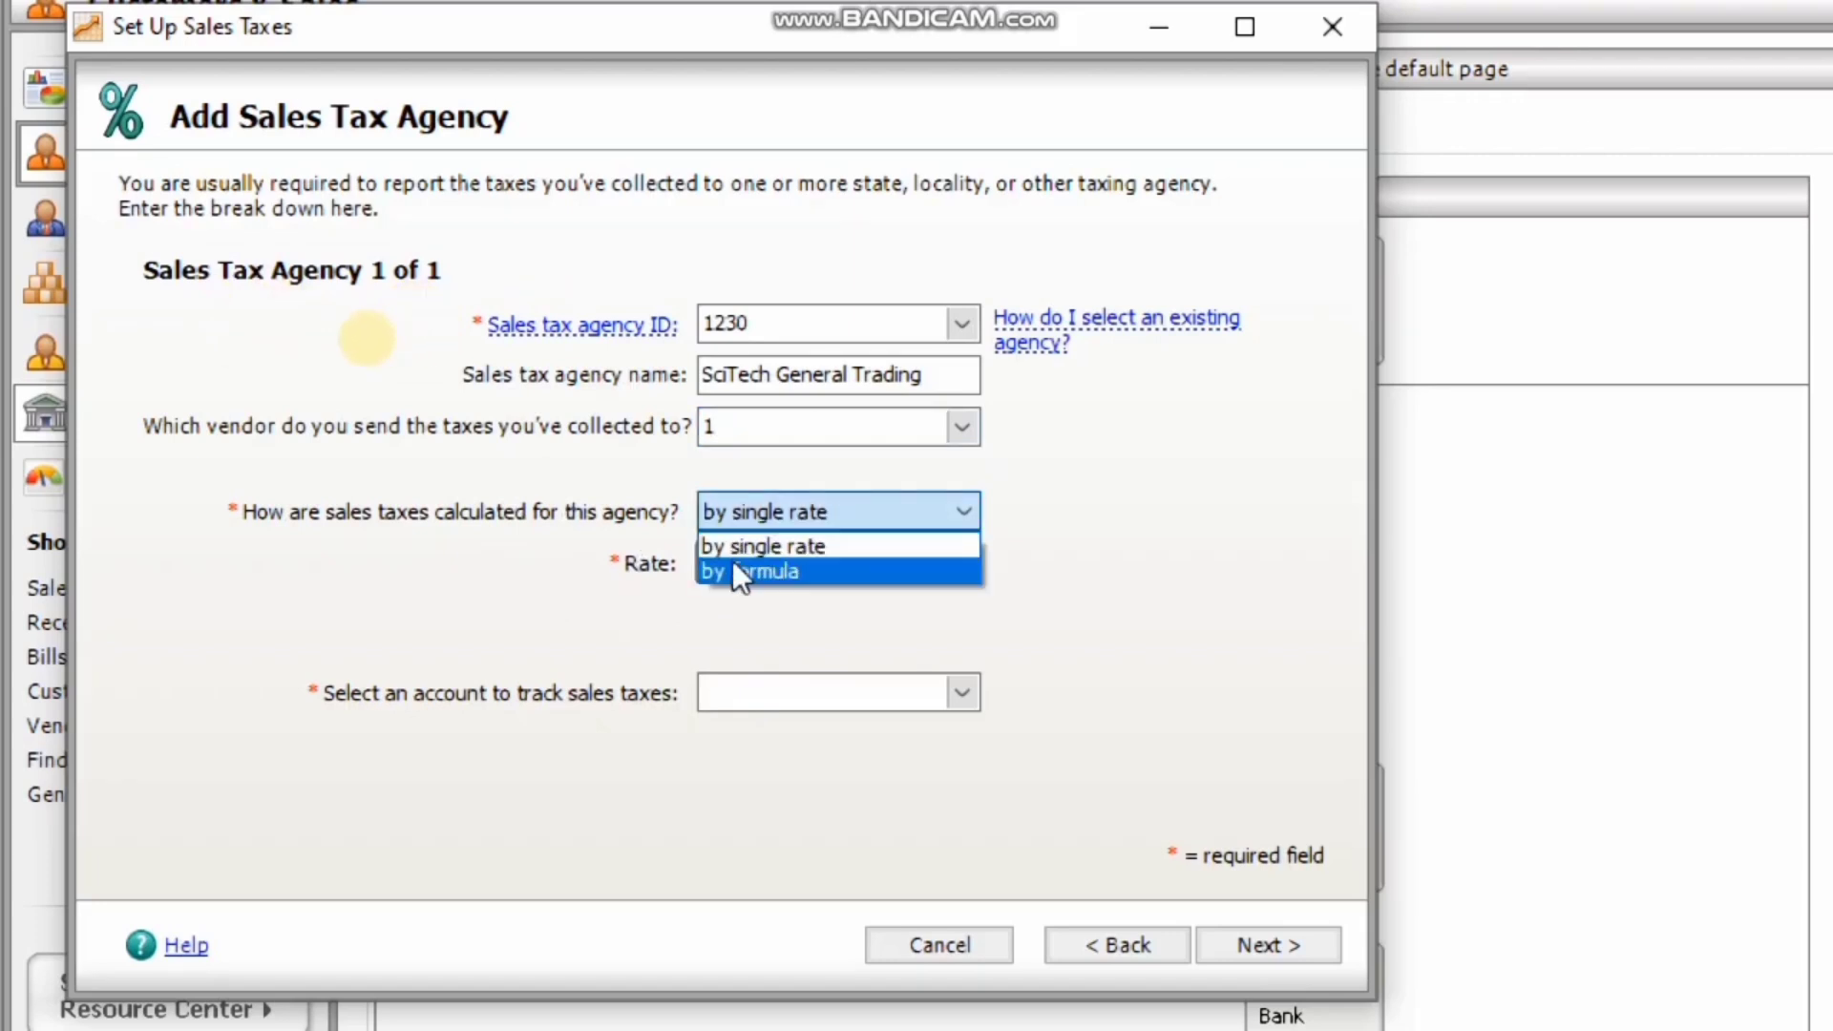
pyautogui.click(823, 507)
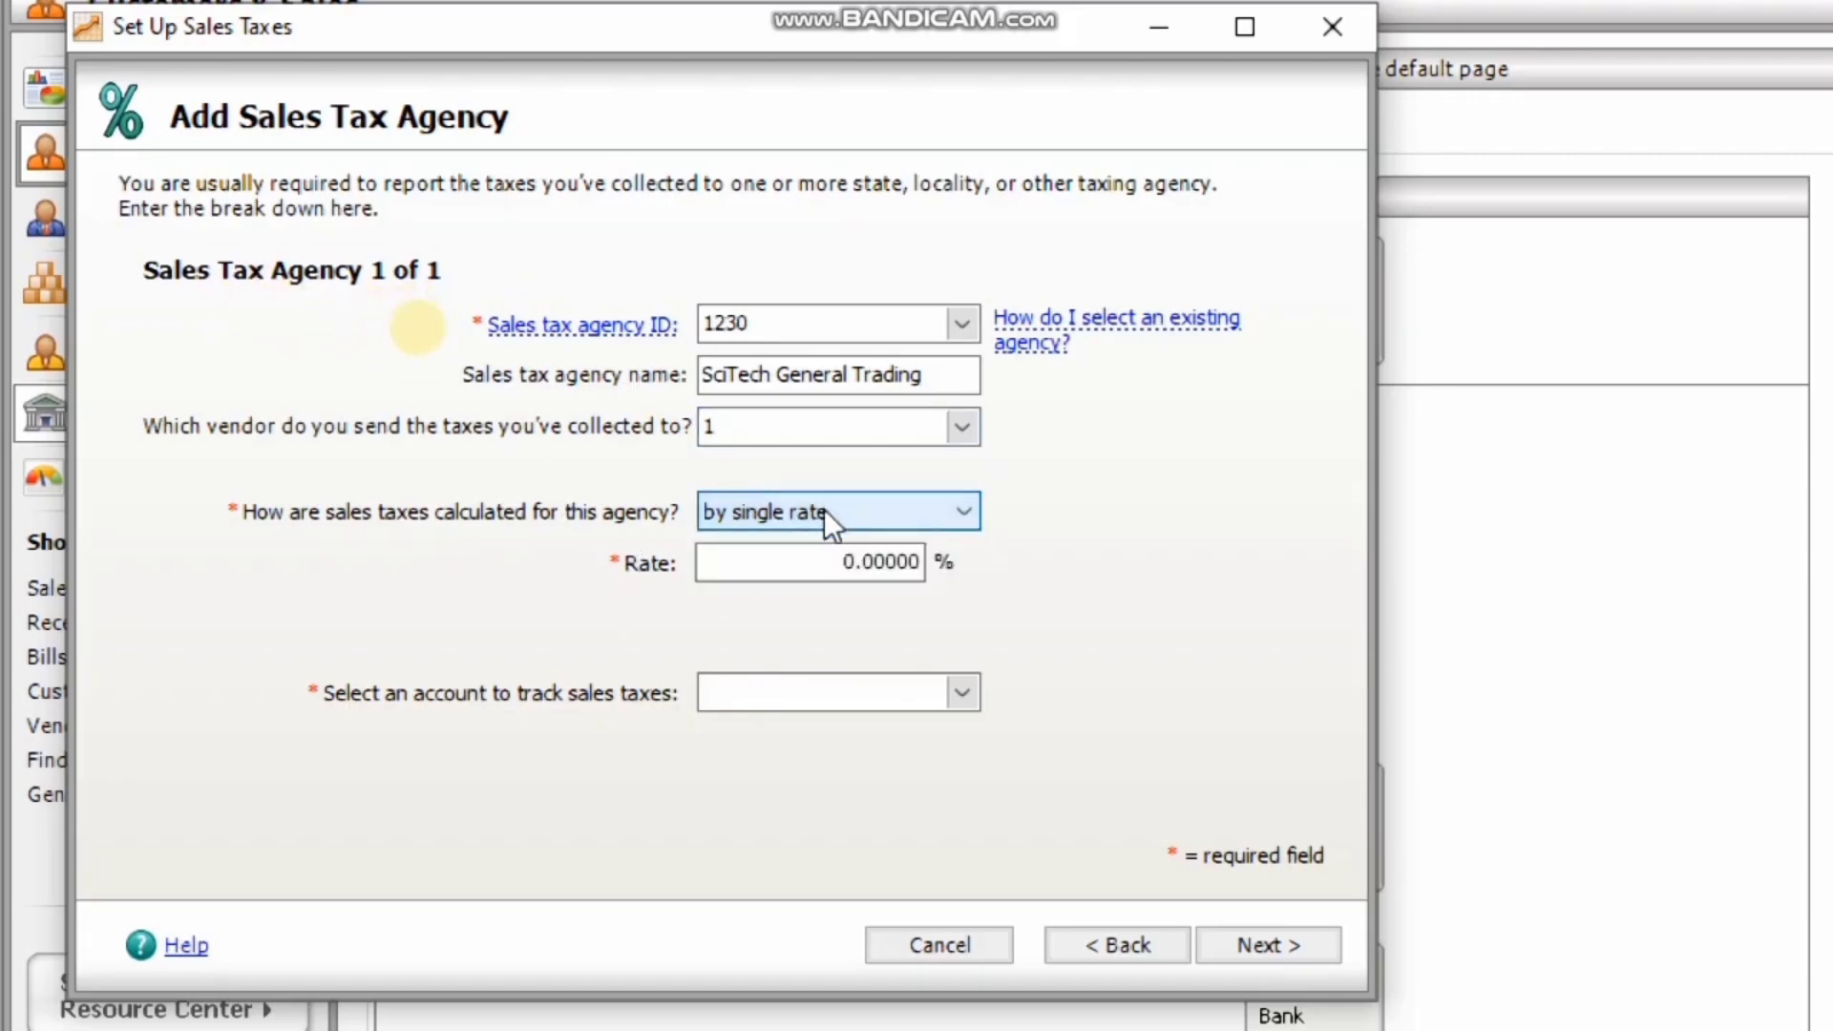
pyautogui.click(839, 563)
pyautogui.moveTo(844, 564); pyautogui.dragTo(942, 562)
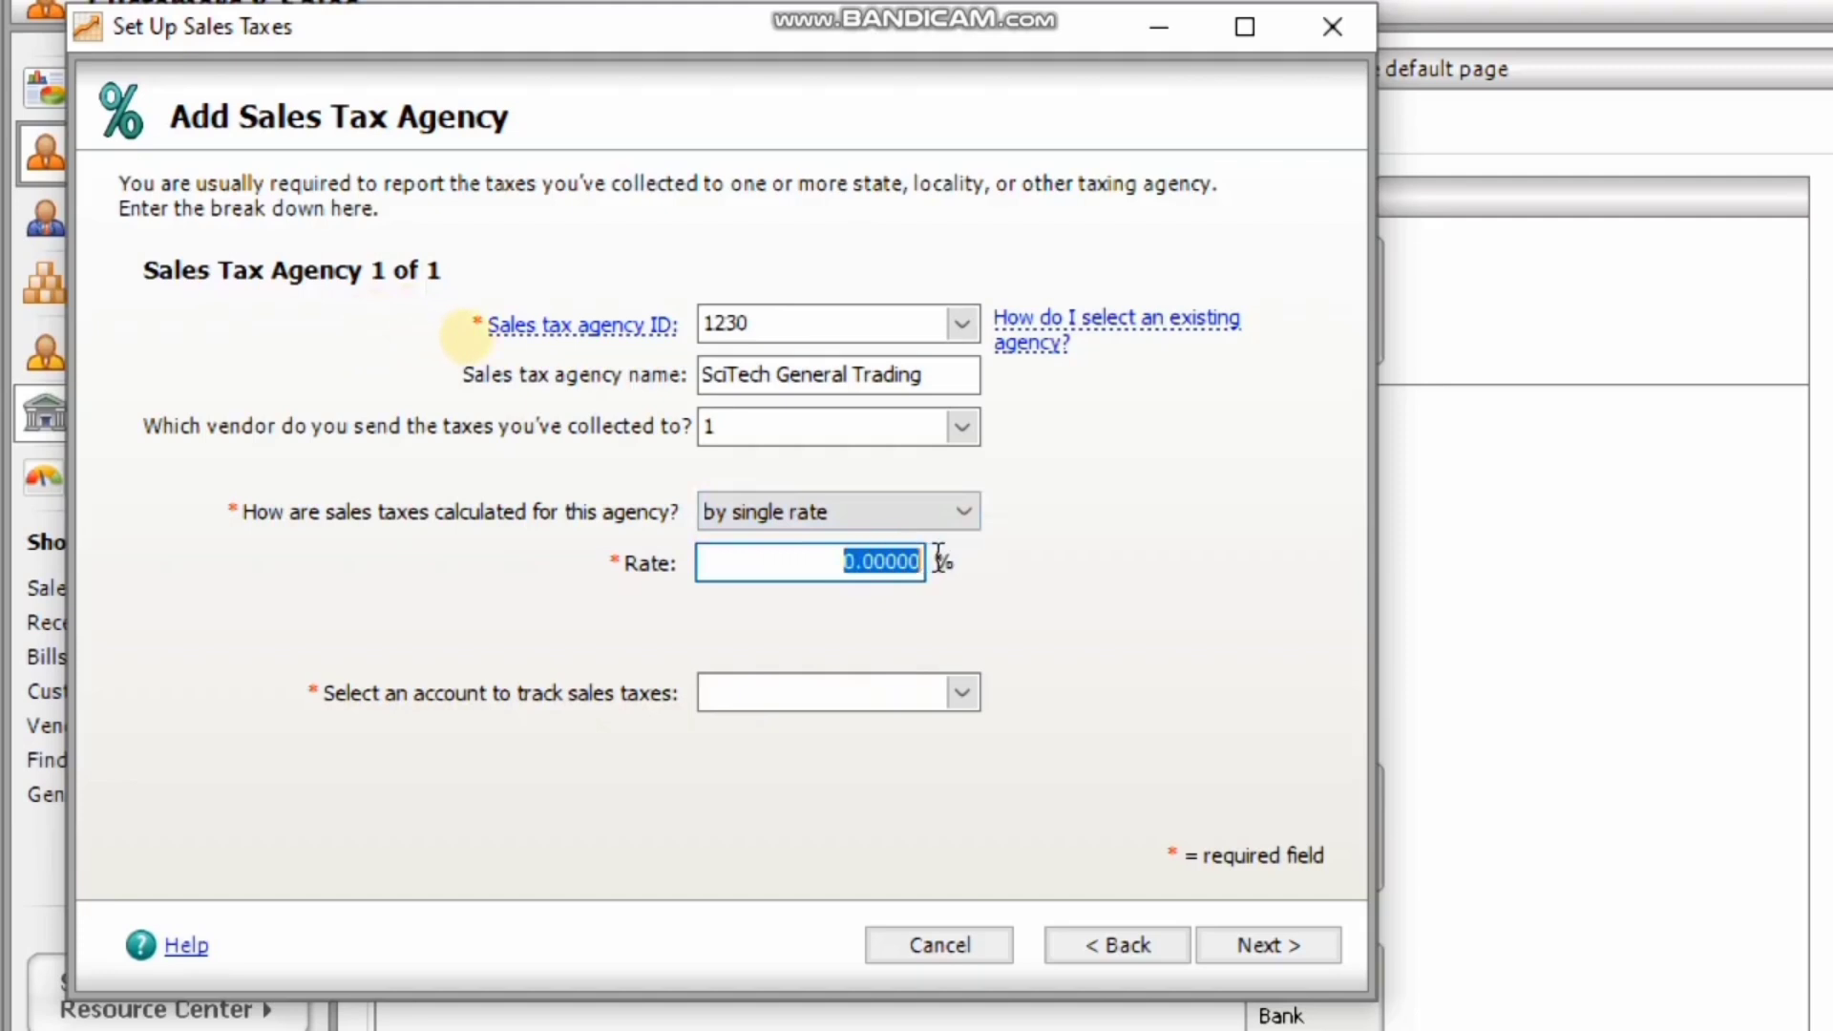
pyautogui.write('15')
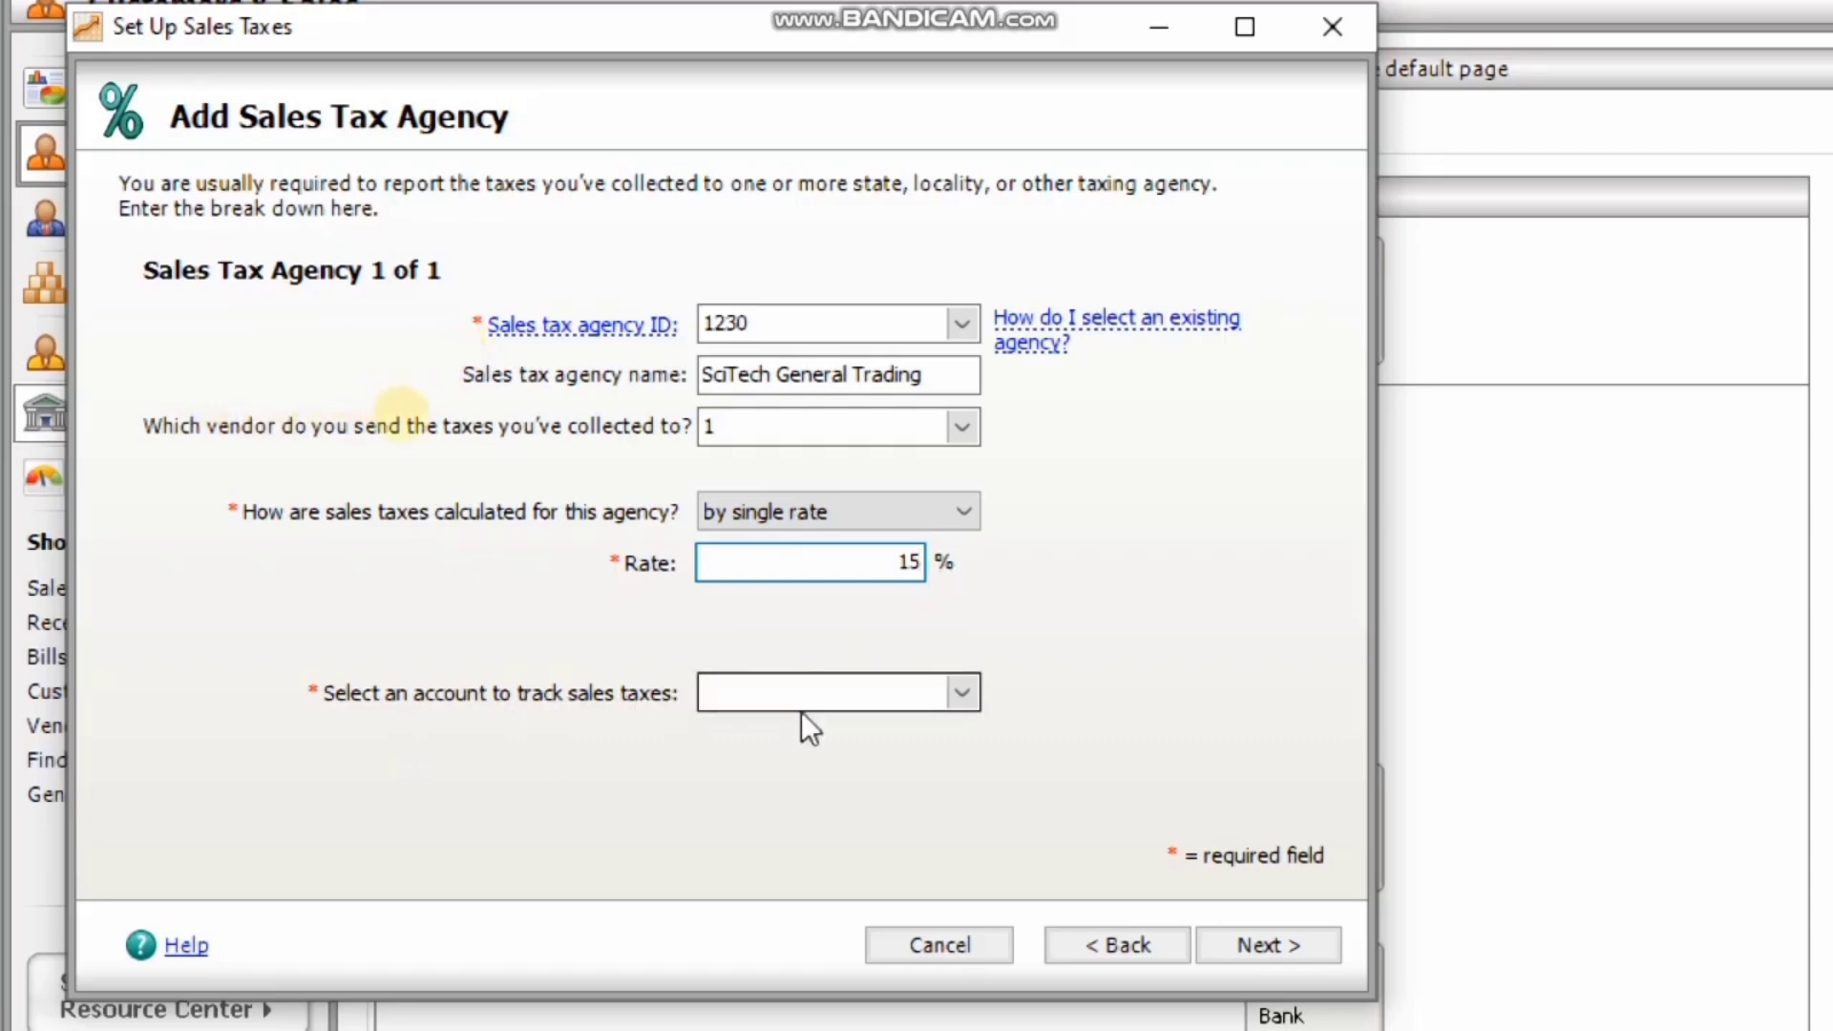
pyautogui.click(972, 703)
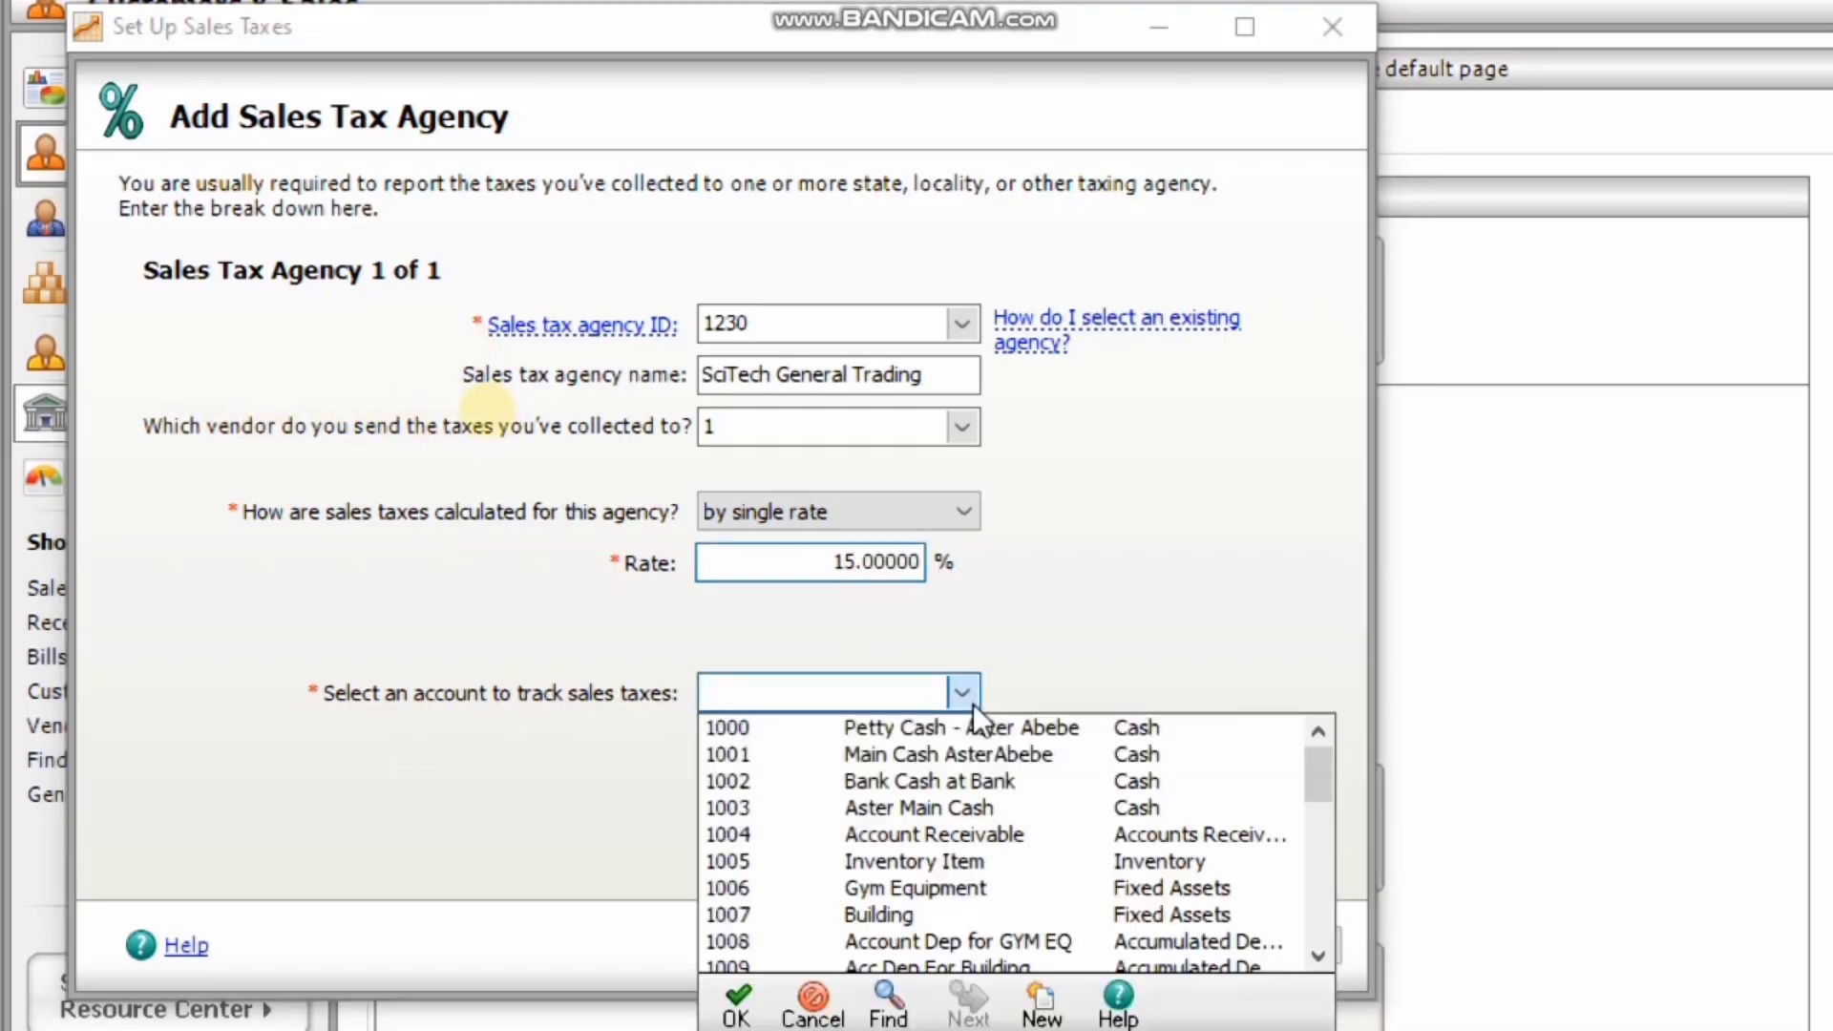
pyautogui.click(1319, 937)
pyautogui.click(1319, 937)
pyautogui.click(1315, 934)
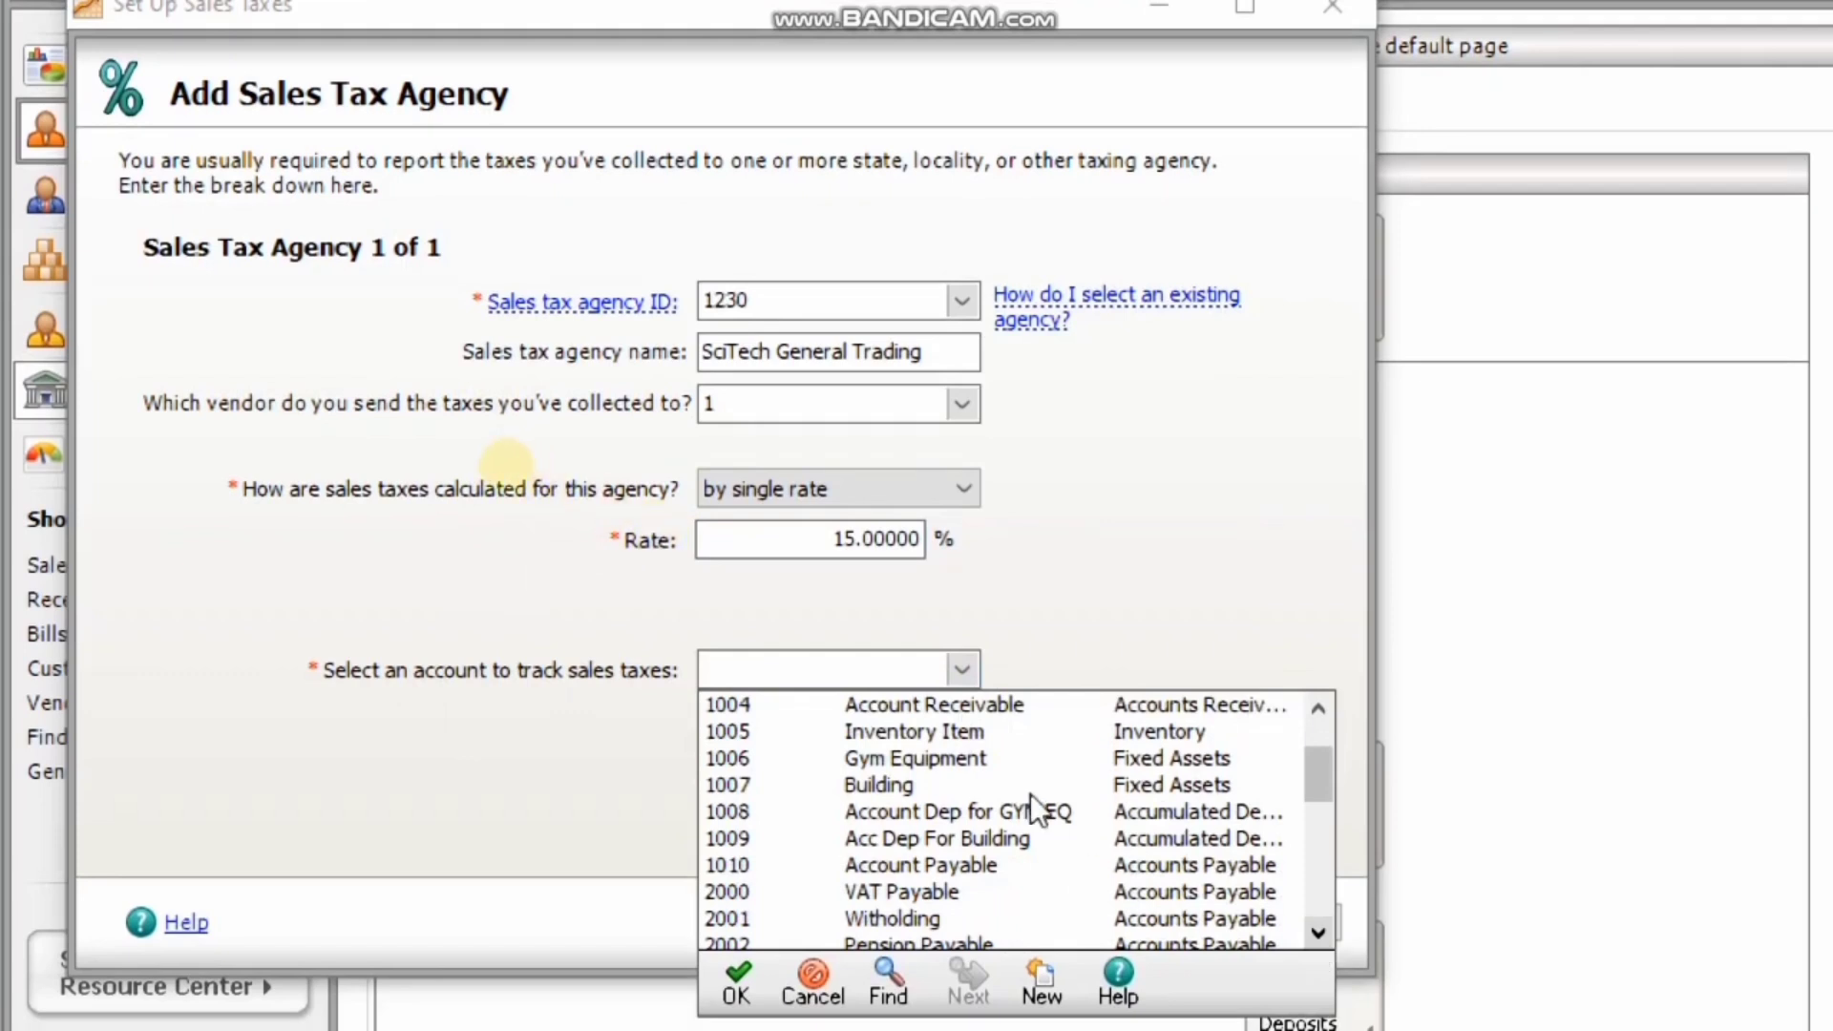
pyautogui.click(920, 890)
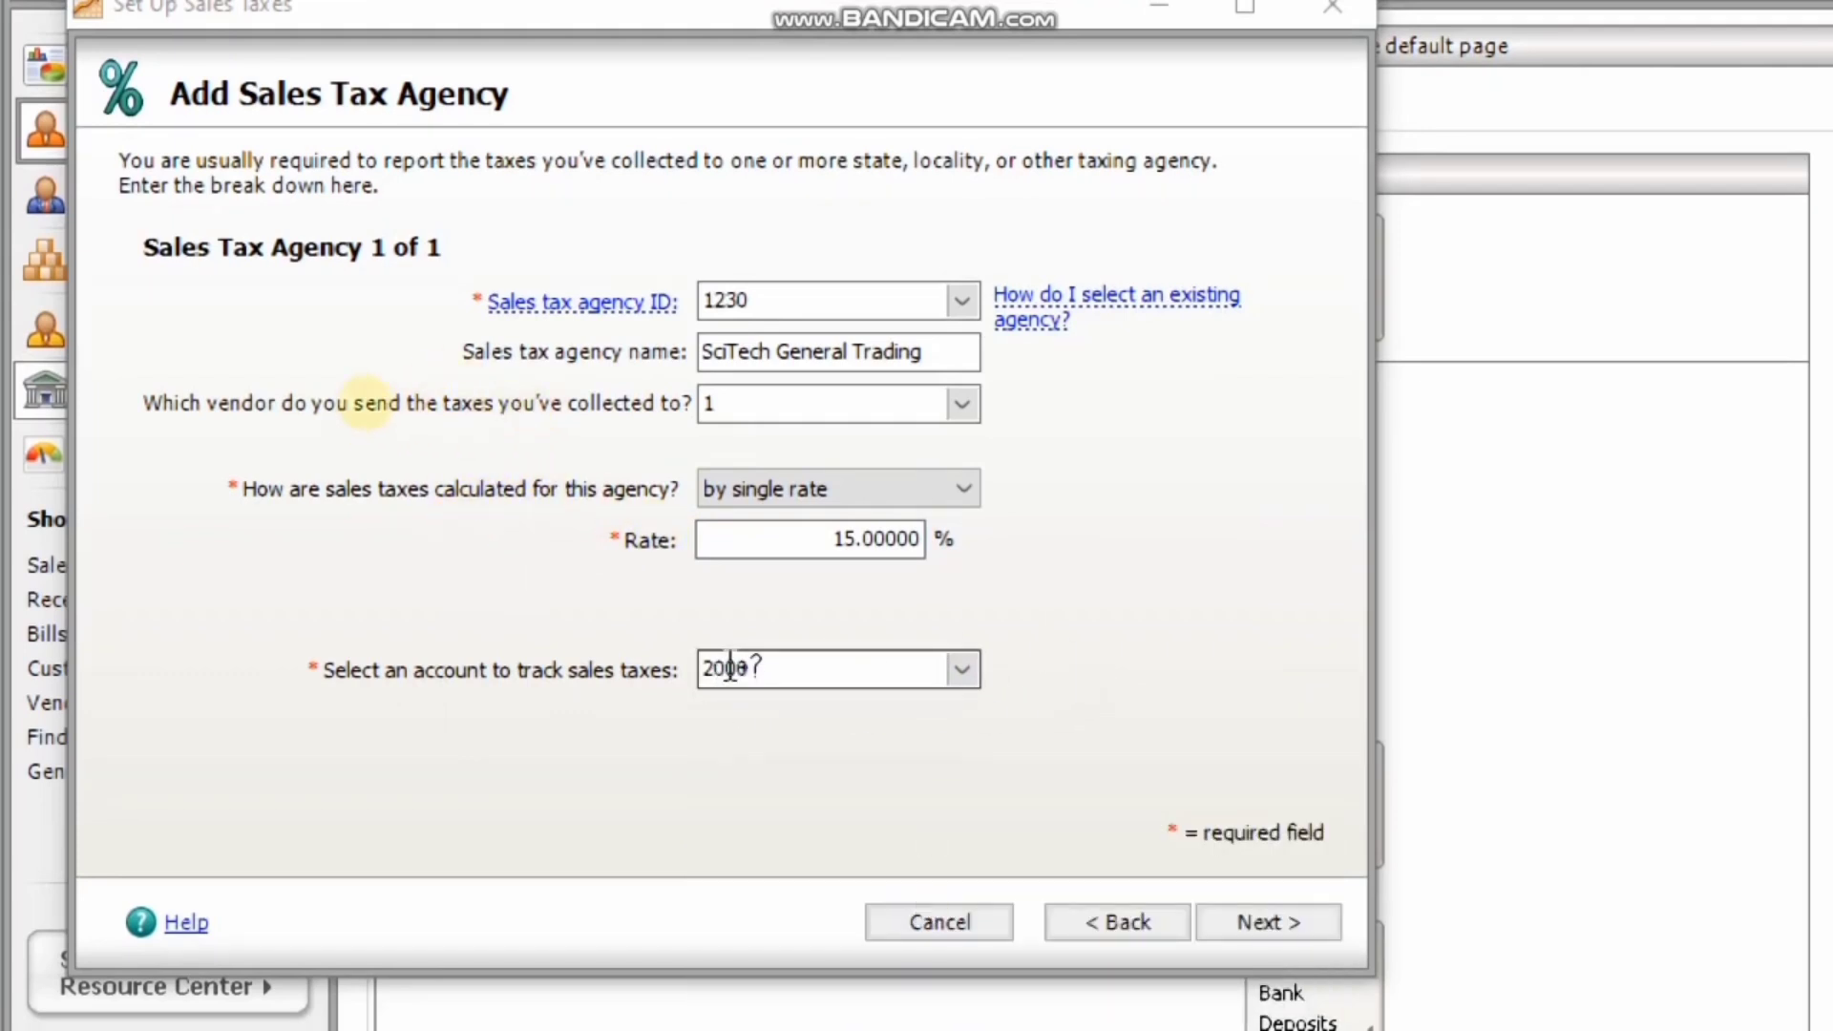
pyautogui.doubleClick(757, 668)
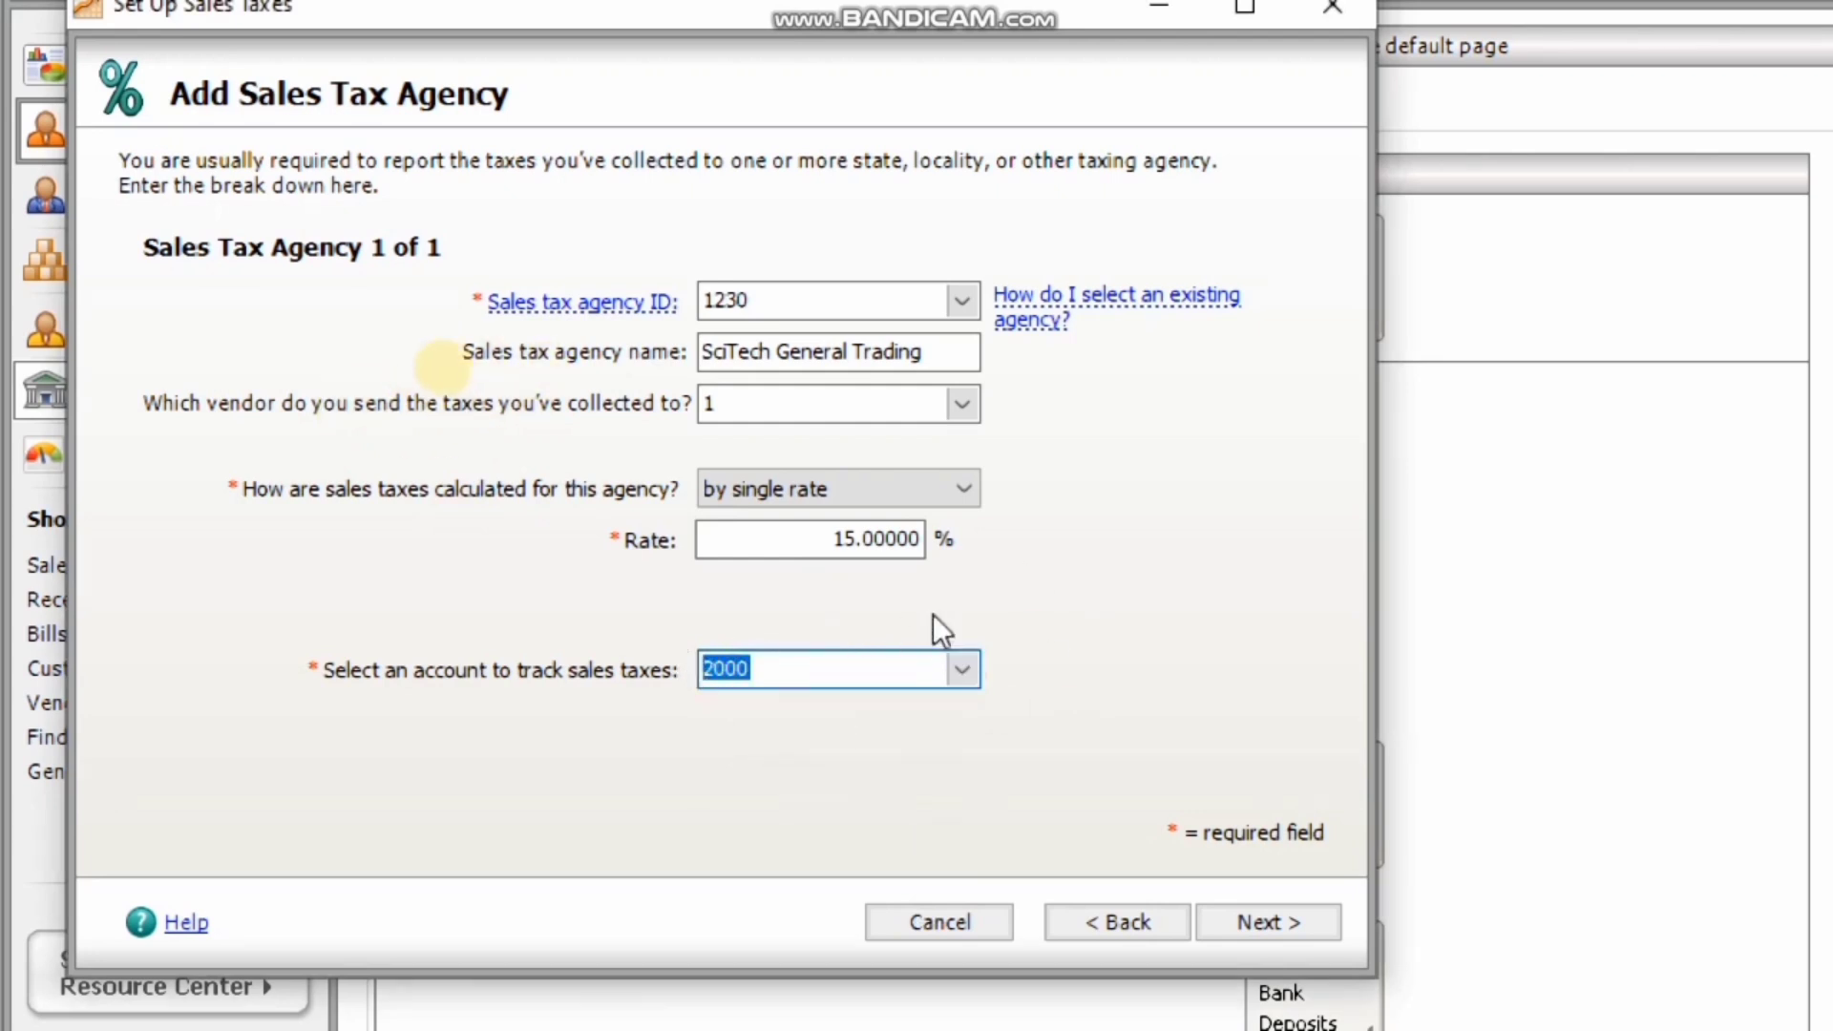
# Give sales tax ID 1987655 the name 'SciTech' and leave freight untaxed.
pyautogui.click(1274, 918)
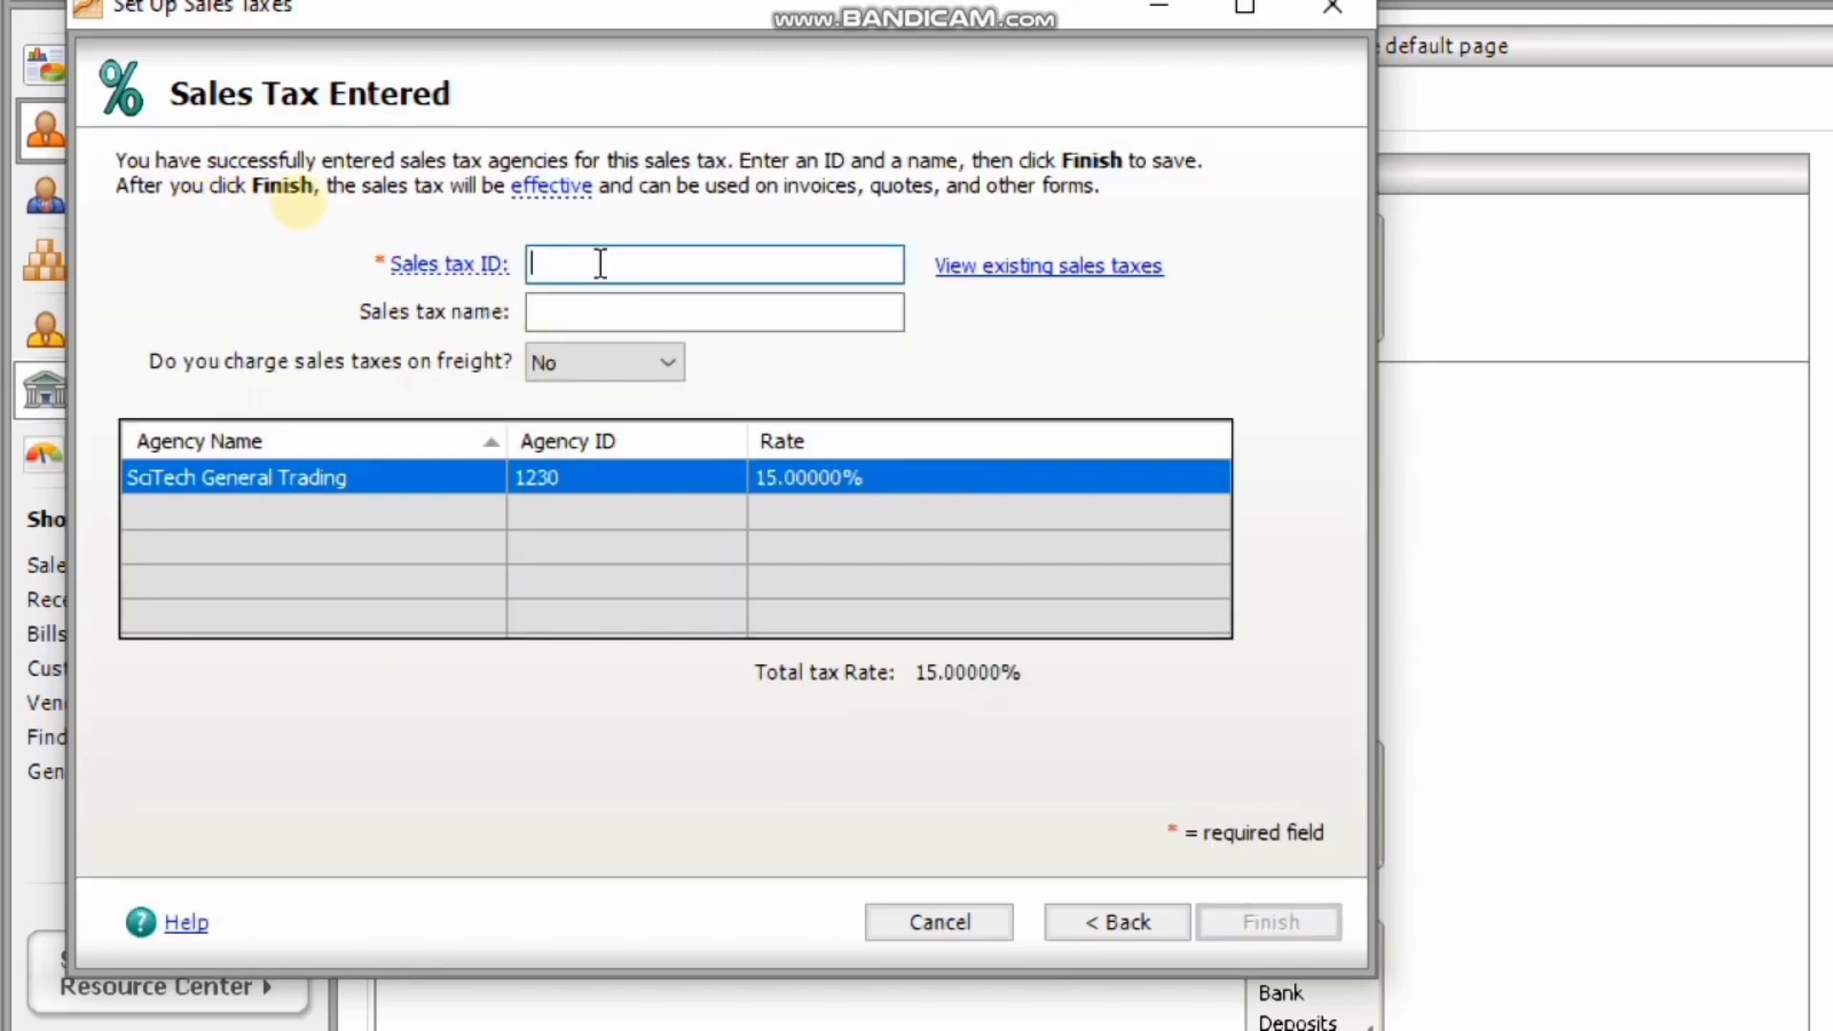
pyautogui.write('1987655')
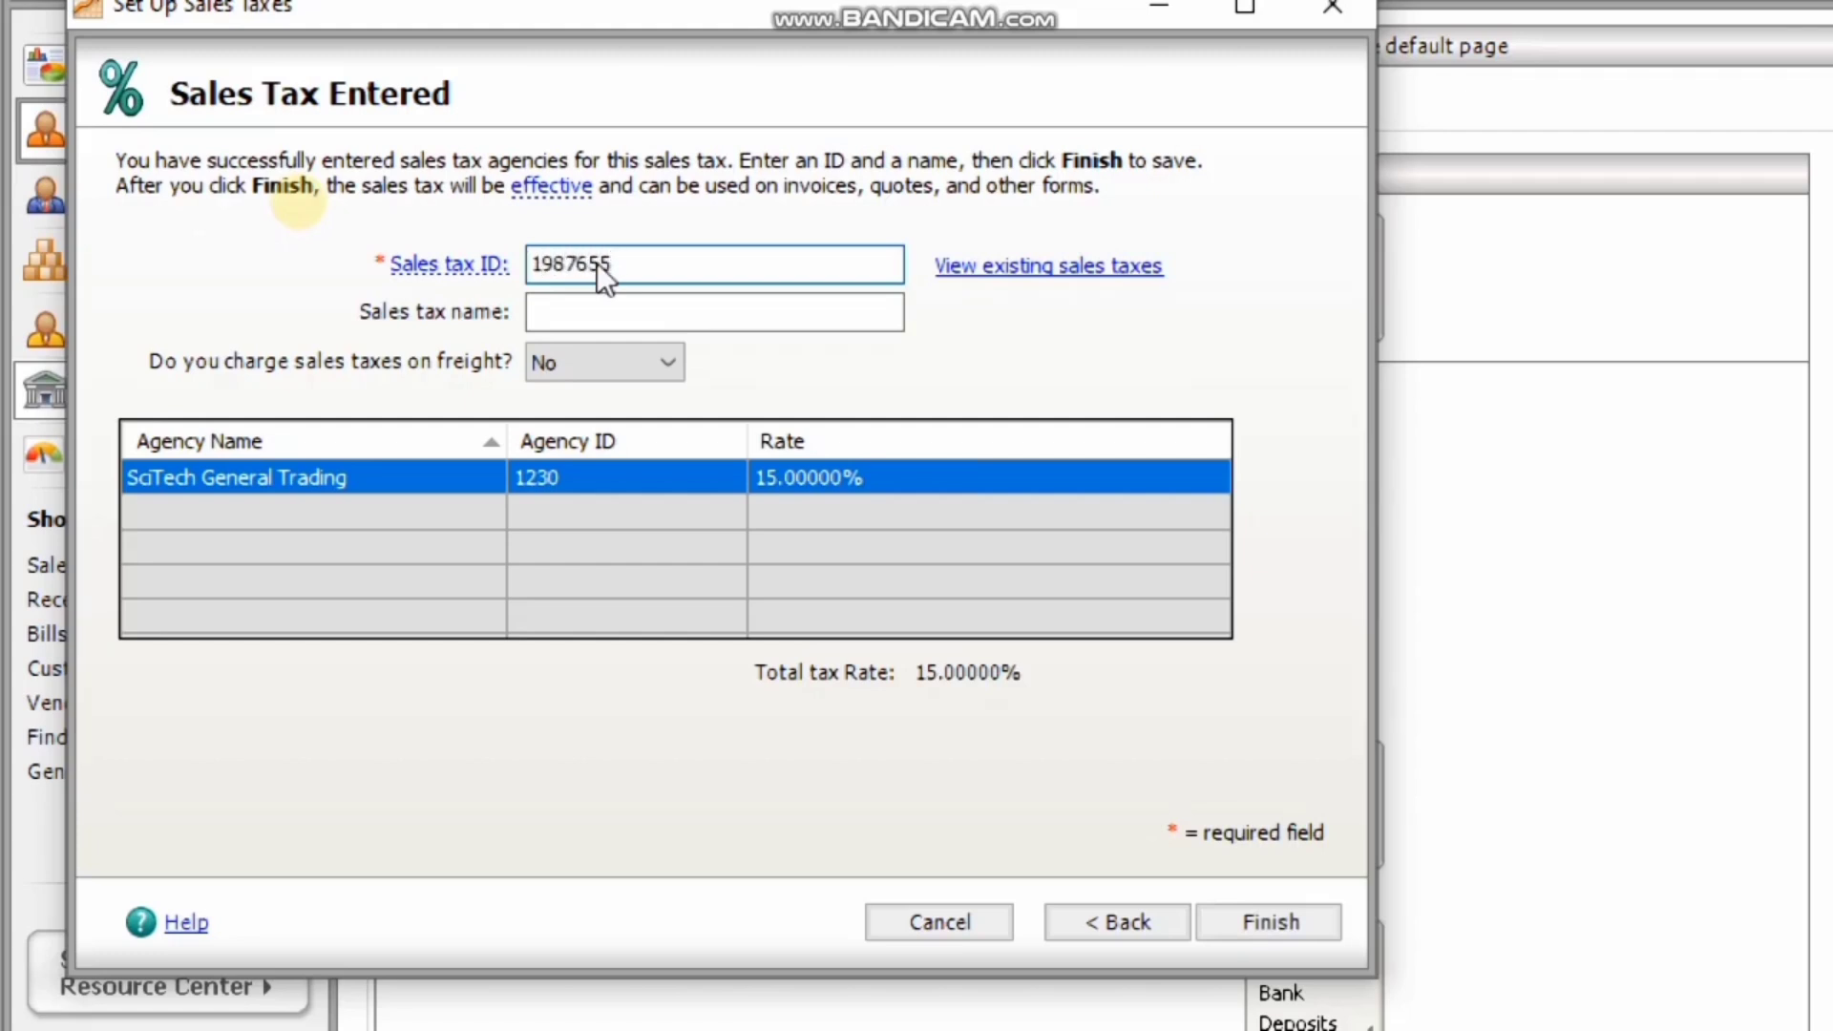
pyautogui.click(549, 313)
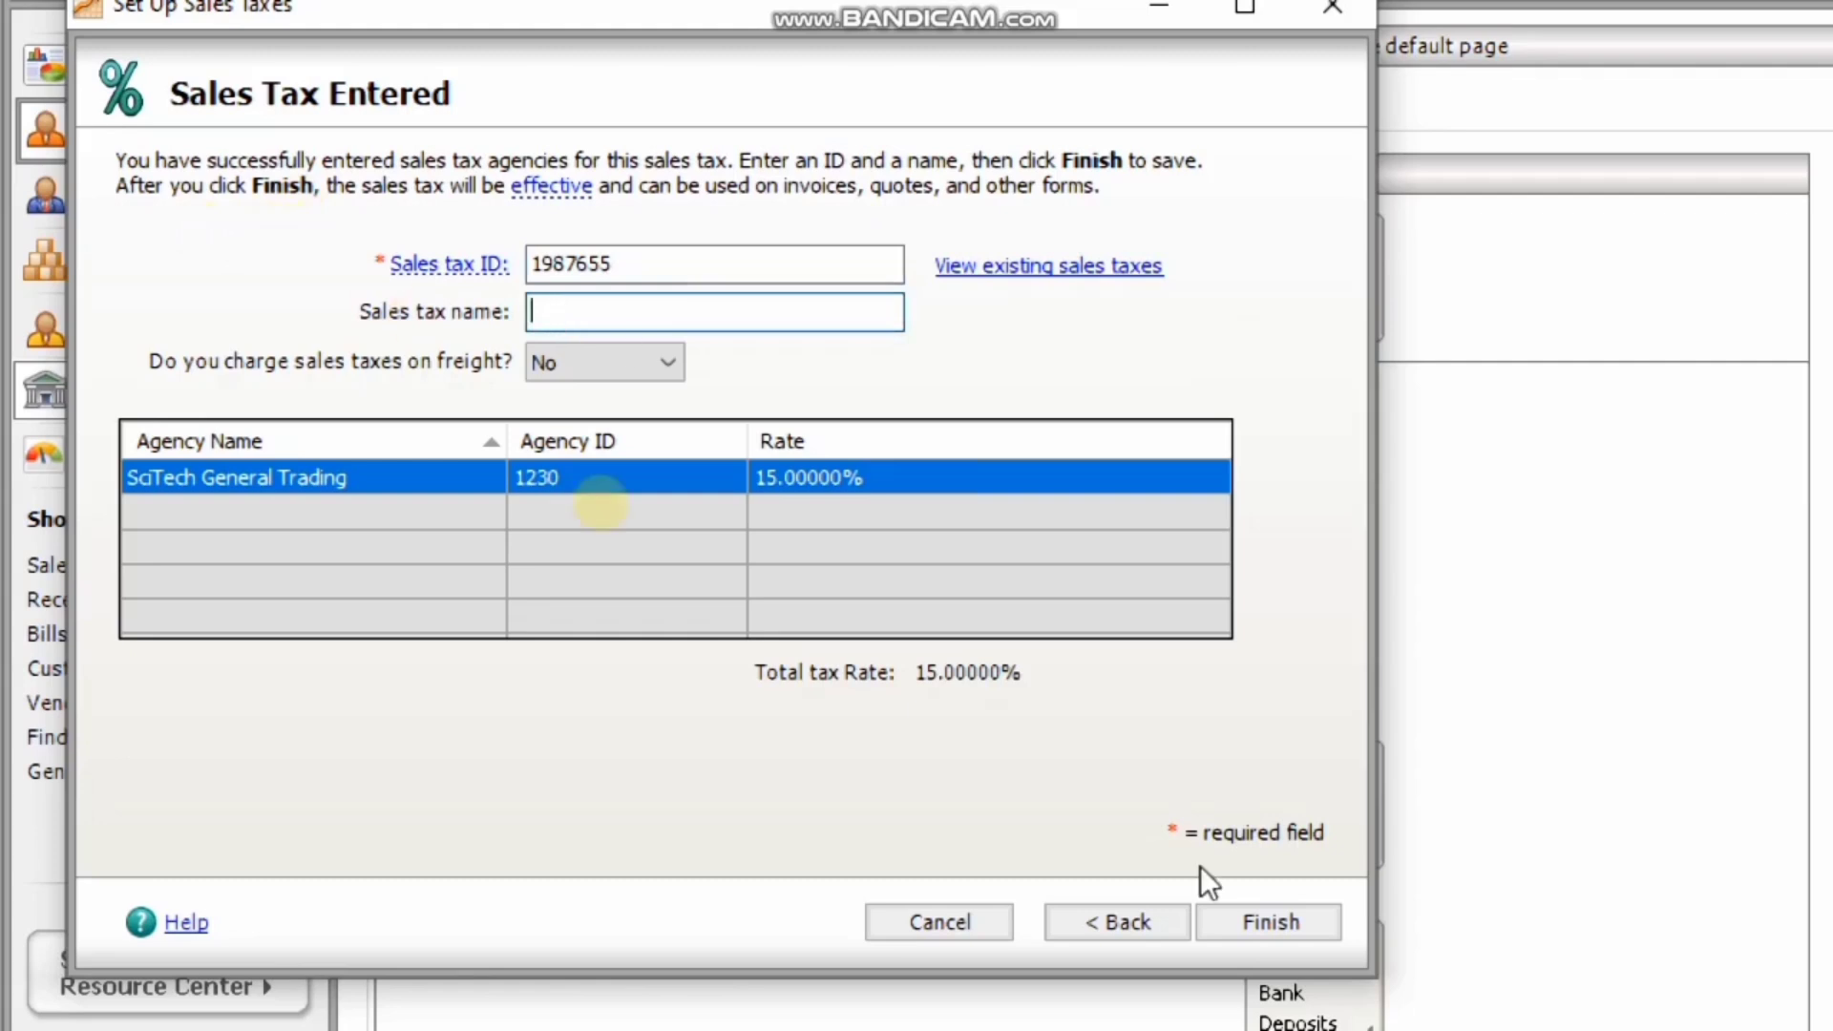
pyautogui.click(1137, 936)
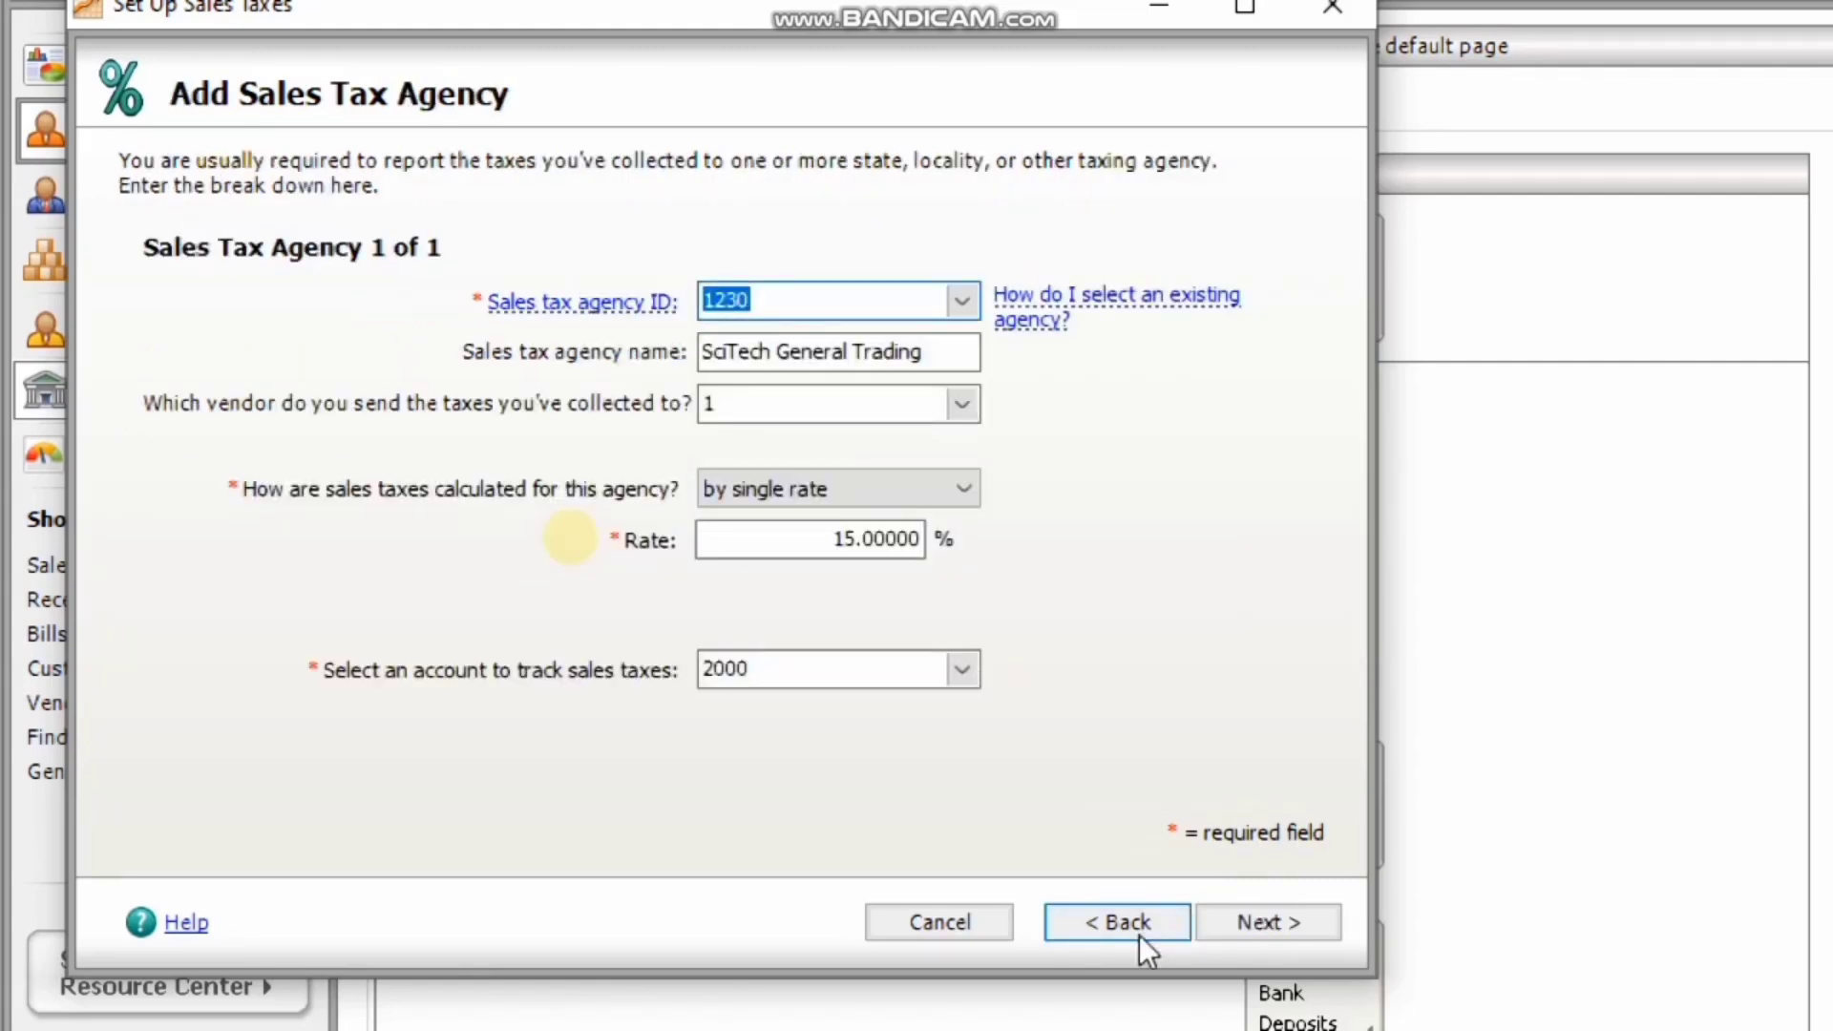
pyautogui.click(1262, 924)
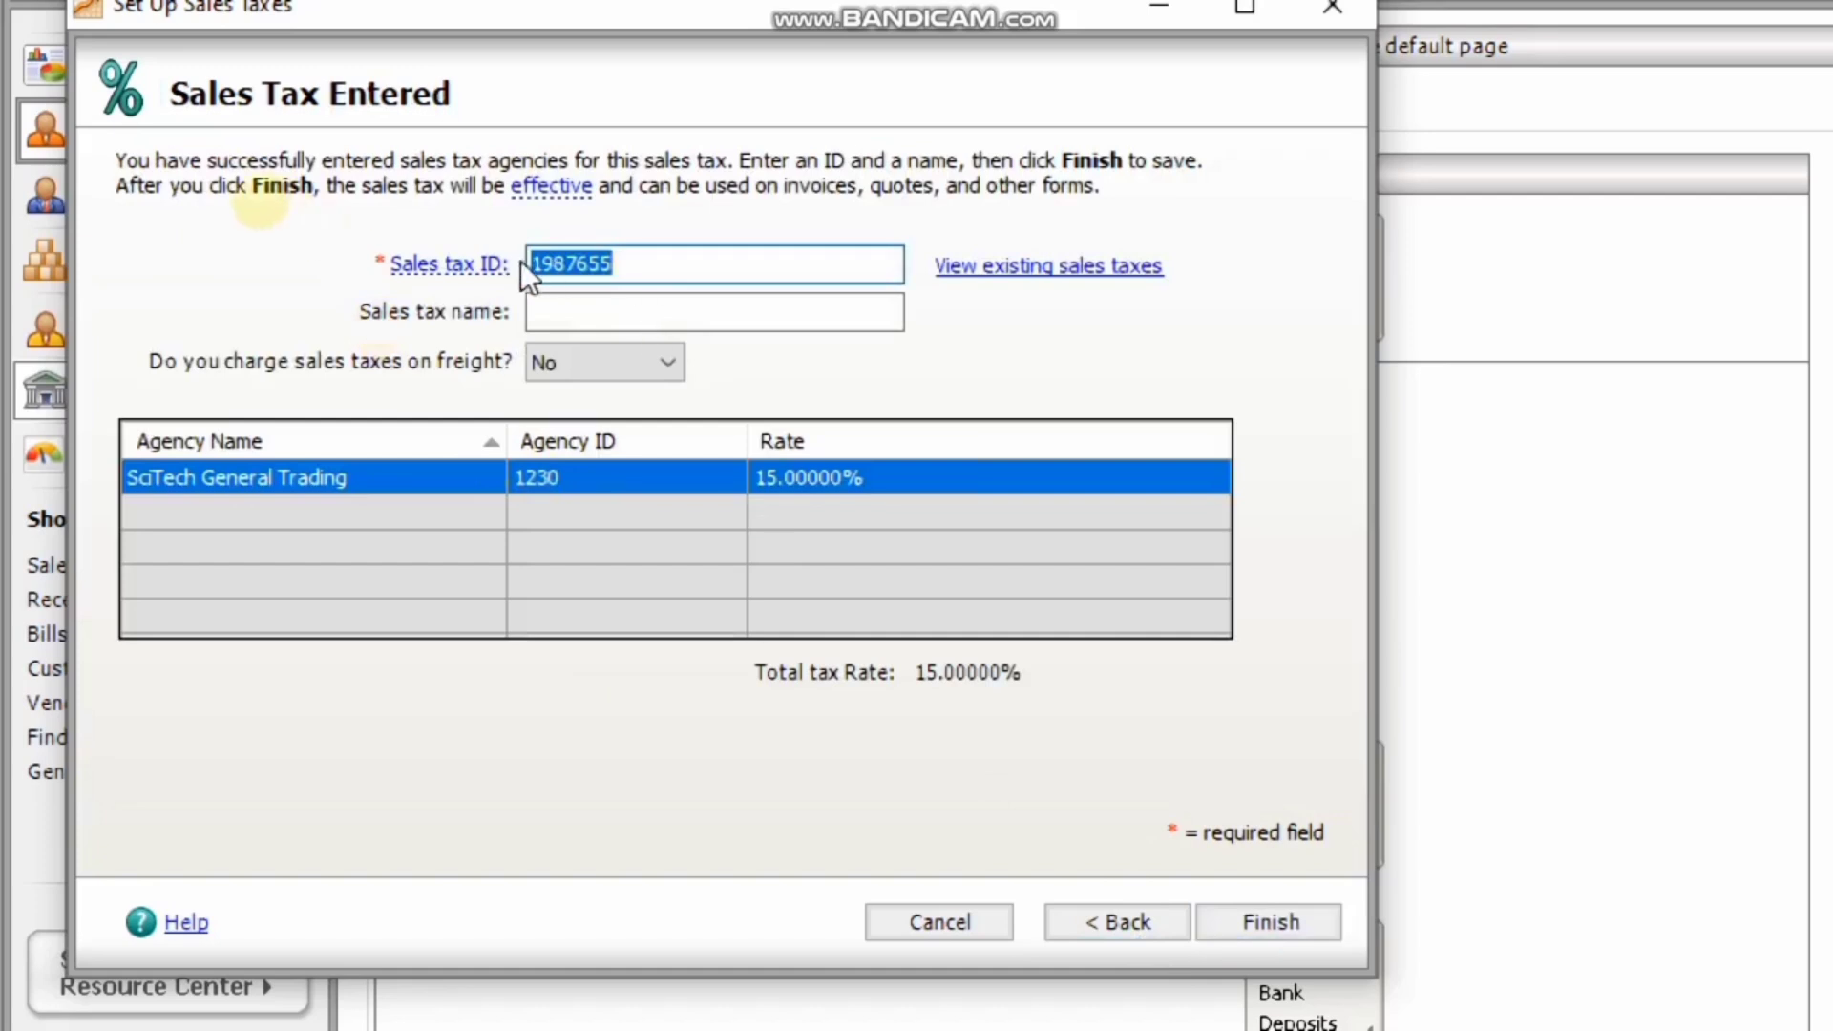
pyautogui.click(589, 308)
pyautogui.write('SciTech')
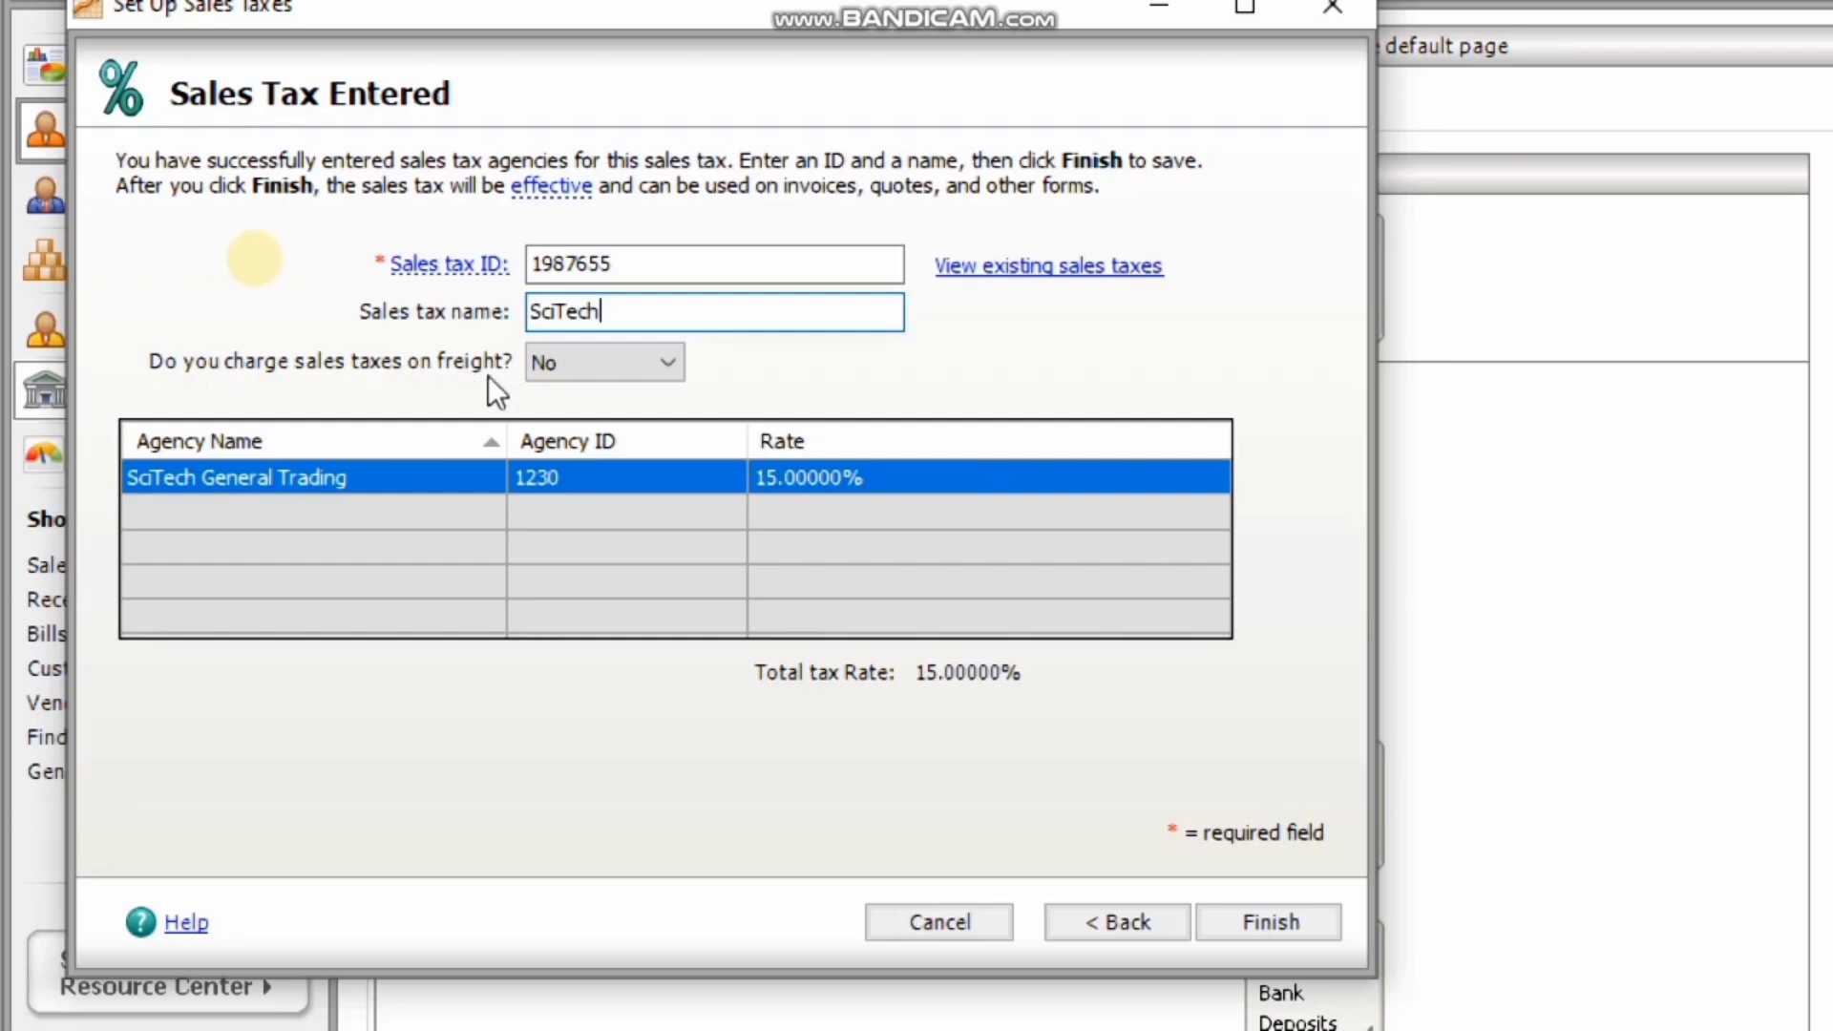
pyautogui.click(604, 358)
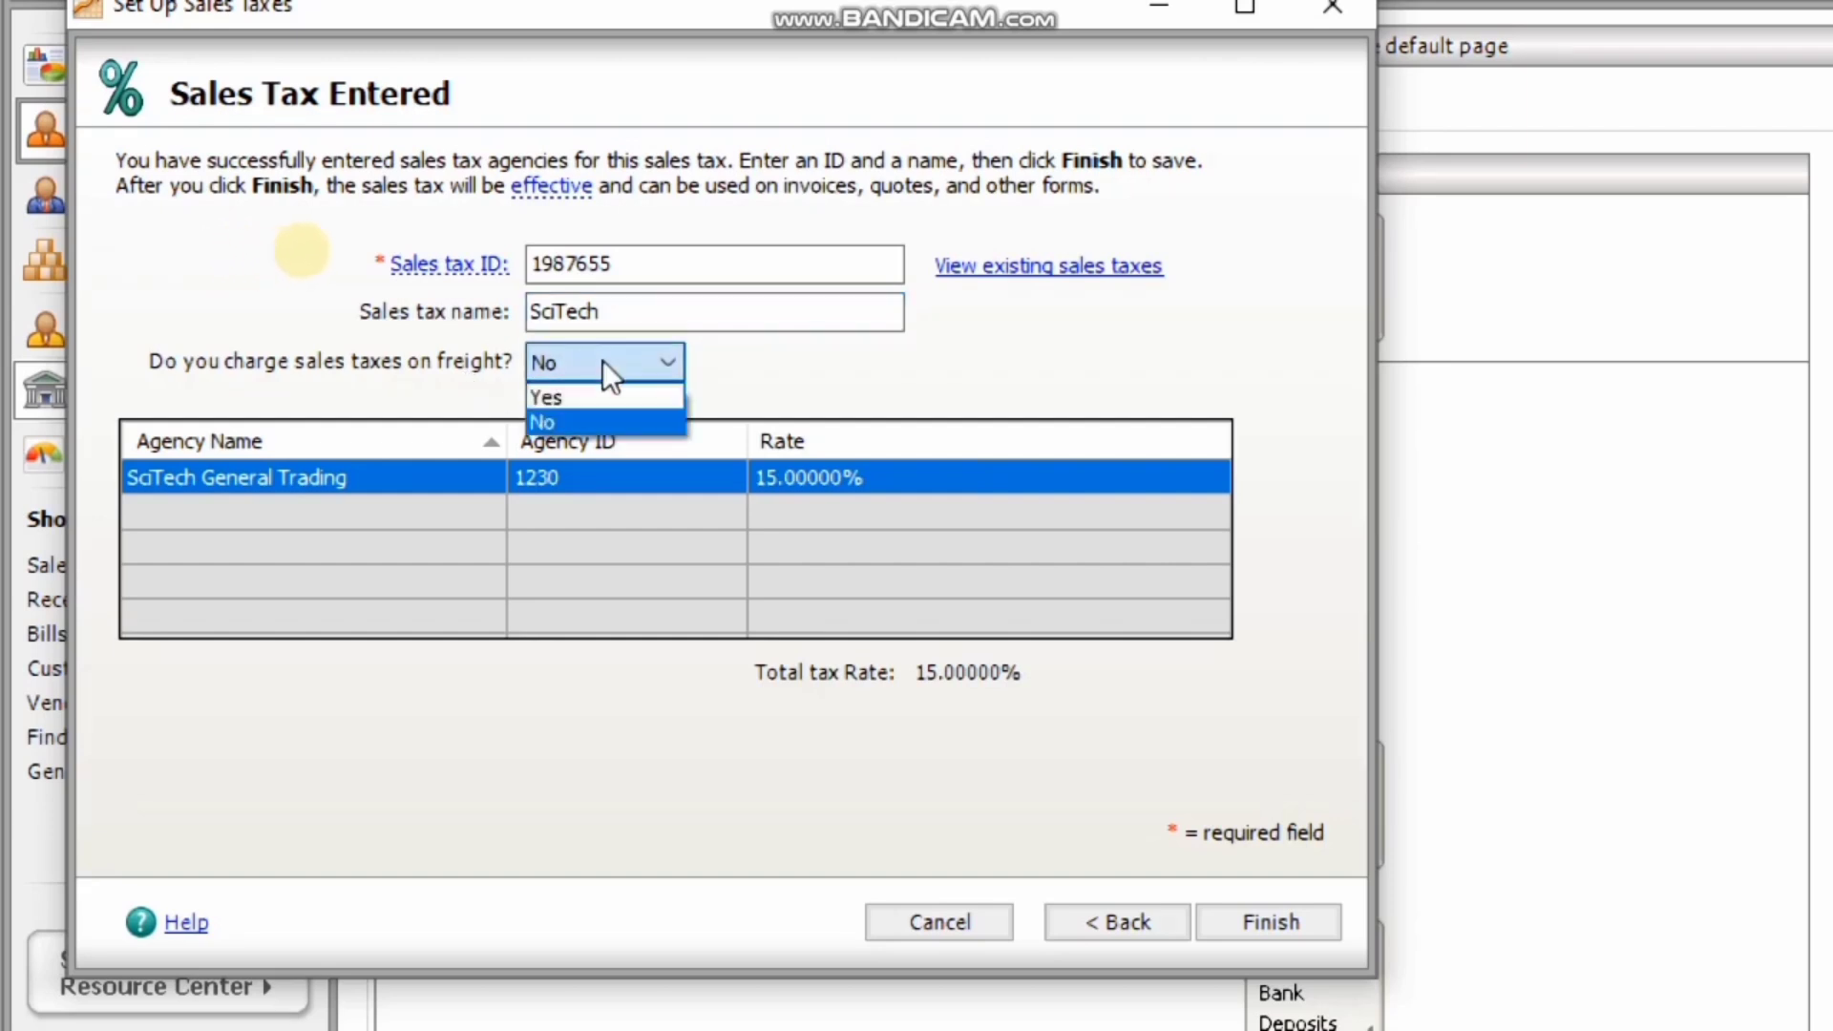
pyautogui.click(559, 421)
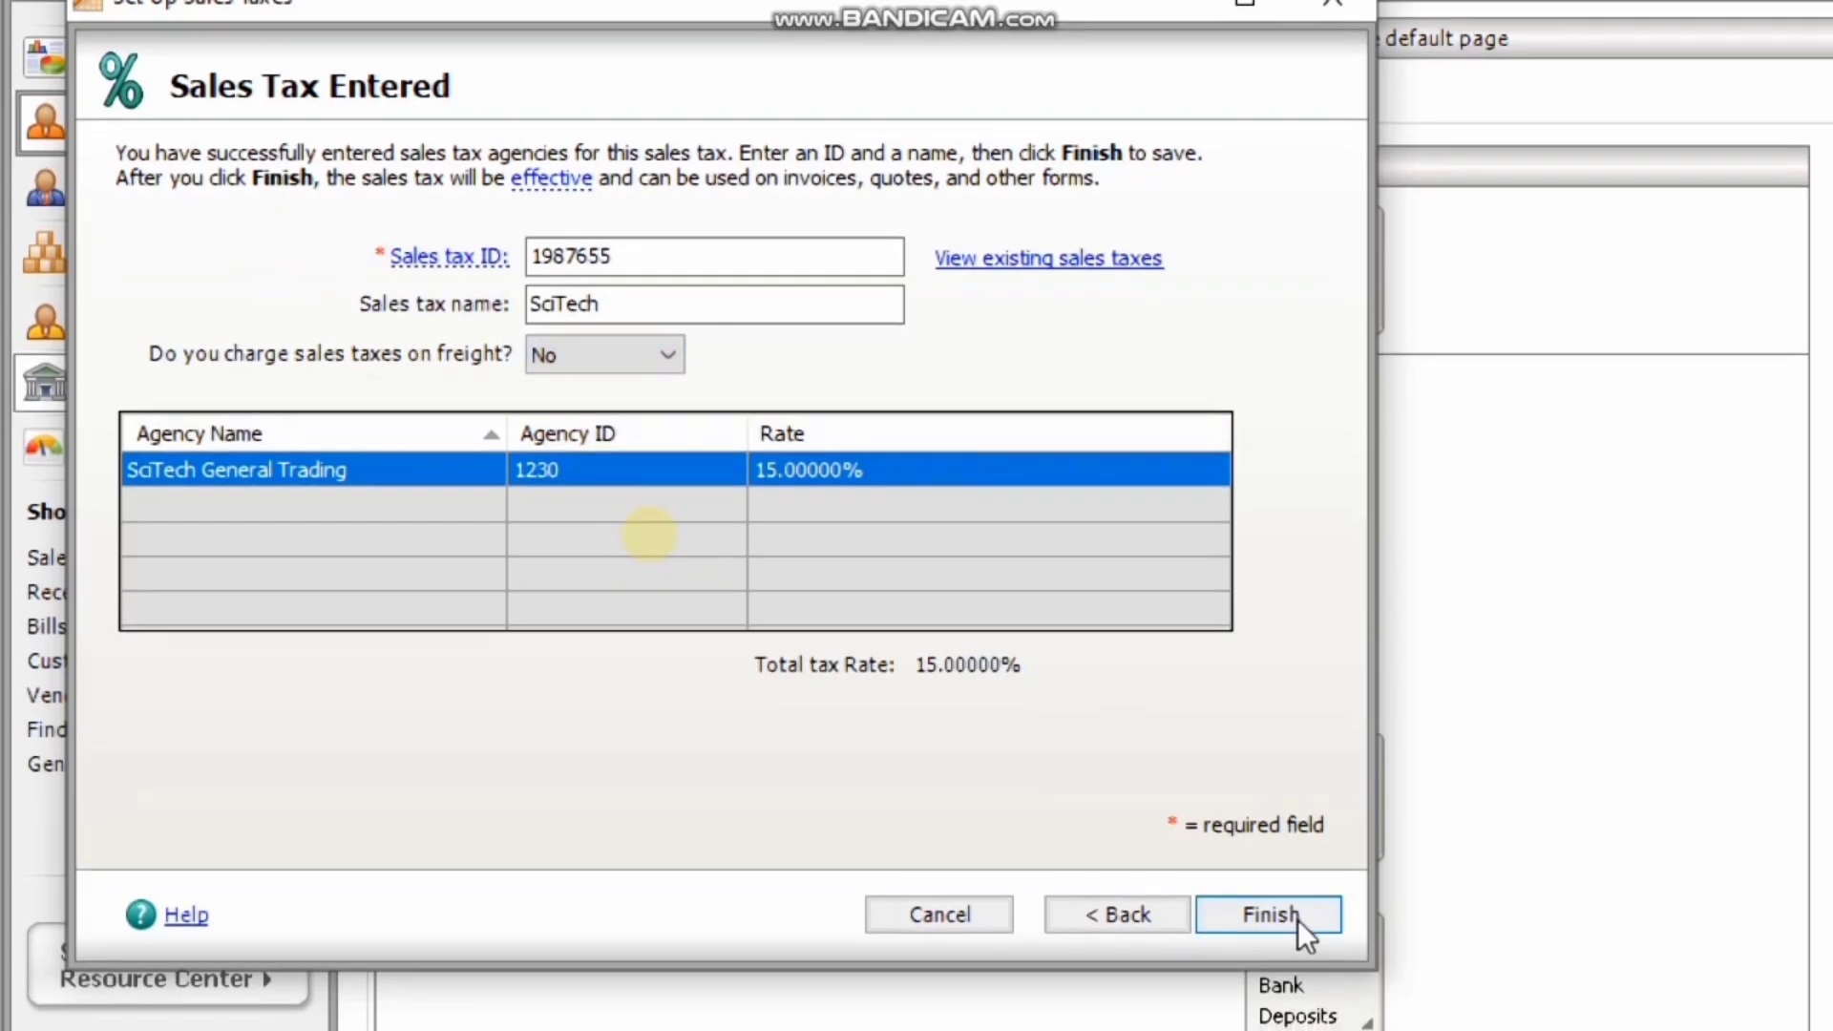
# Save the SciTech tax, review all sales taxes with their agencies, then go back.
pyautogui.click(1297, 924)
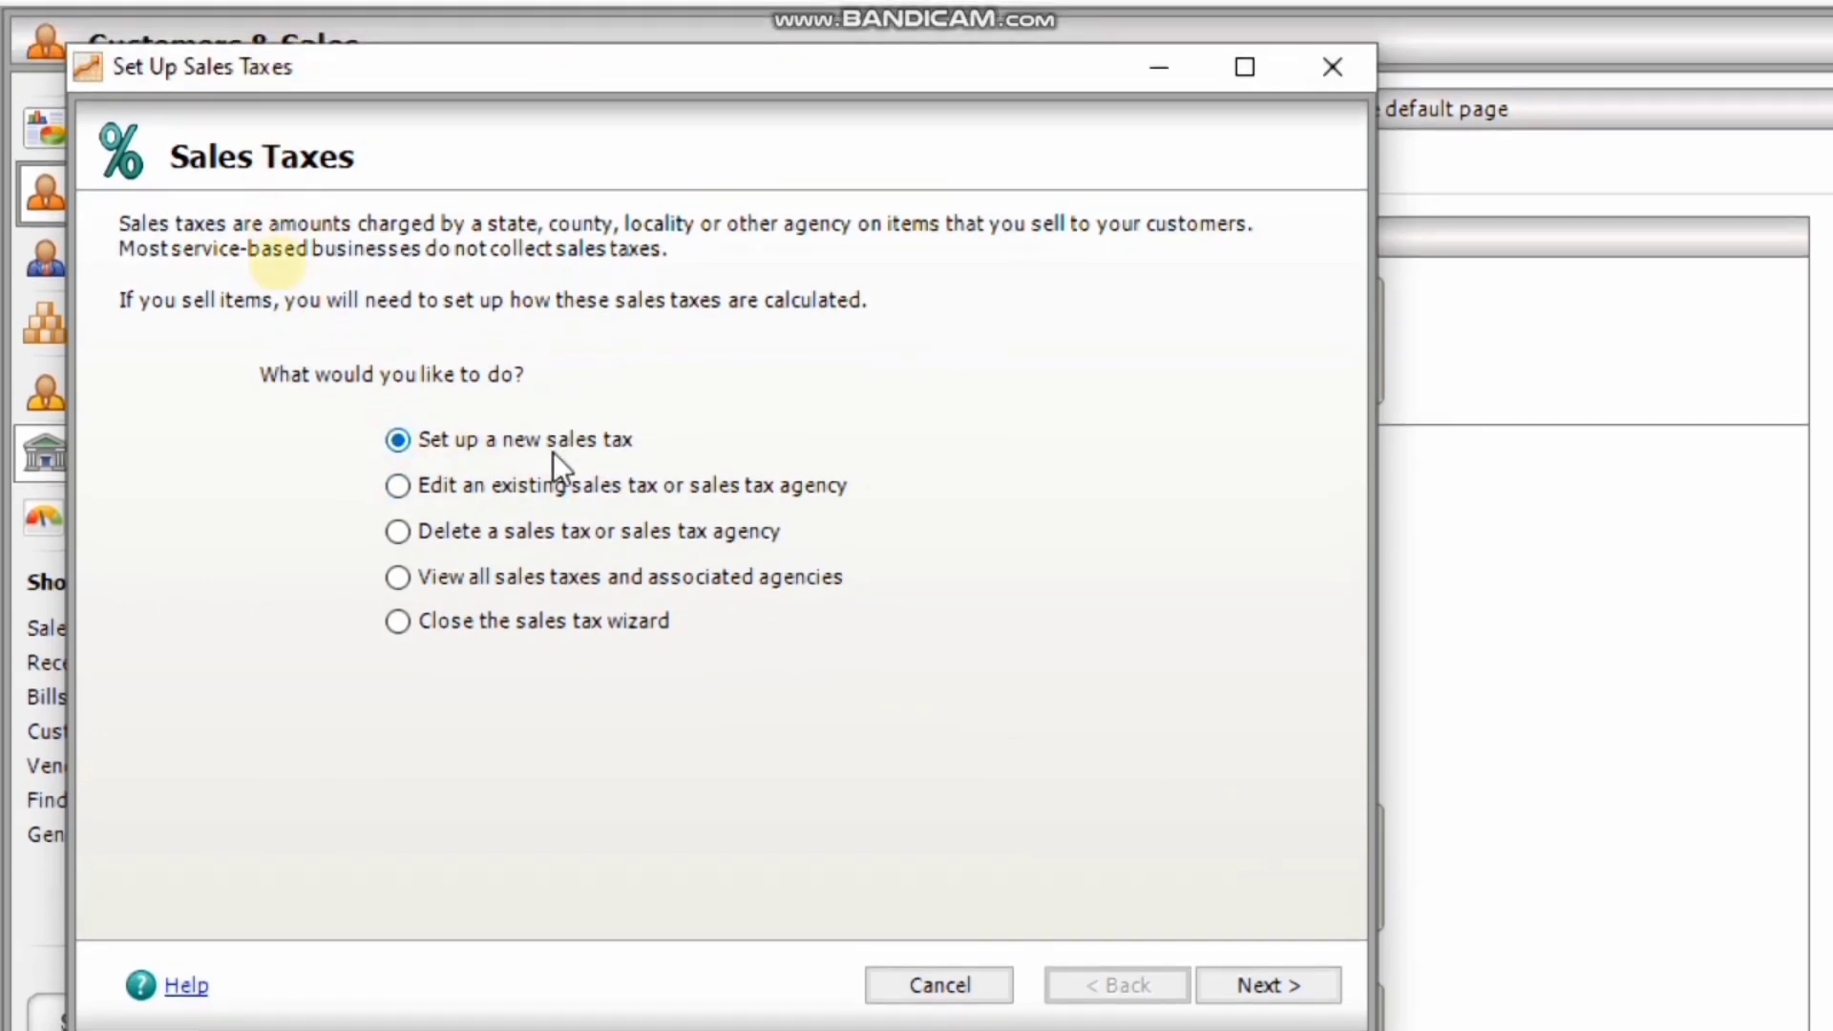
pyautogui.click(405, 583)
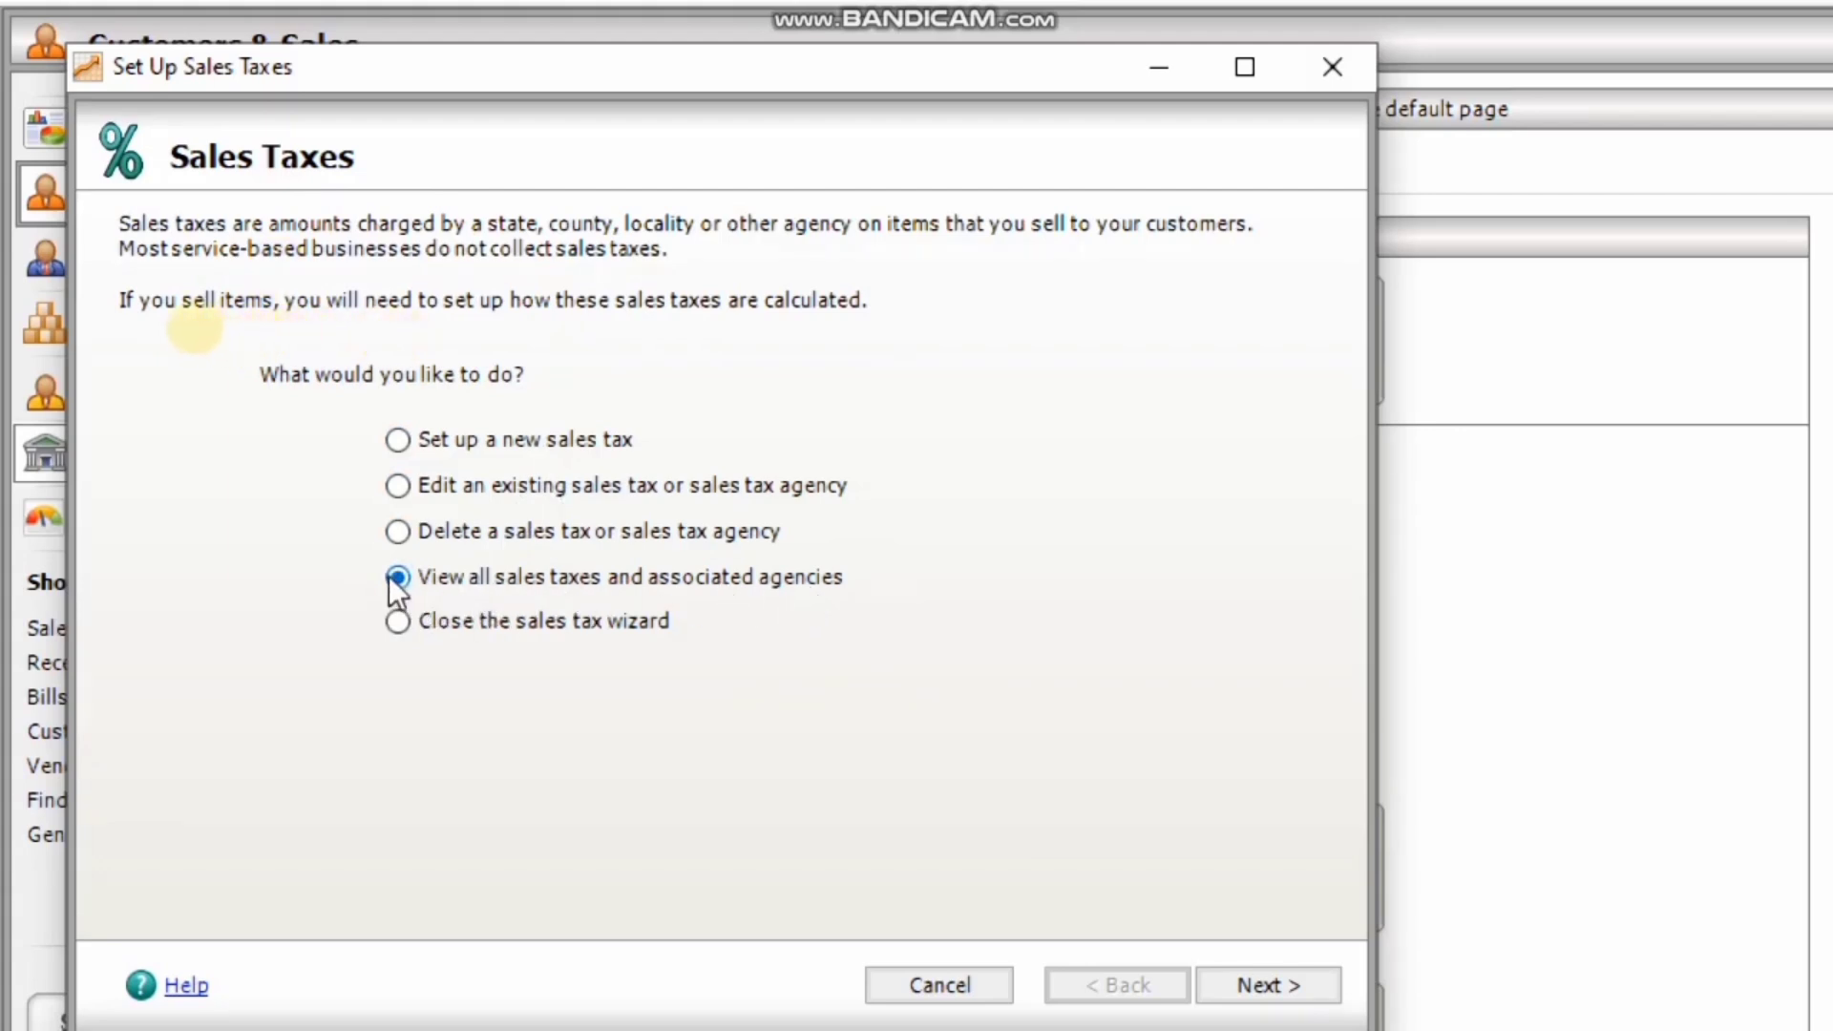
pyautogui.click(1310, 979)
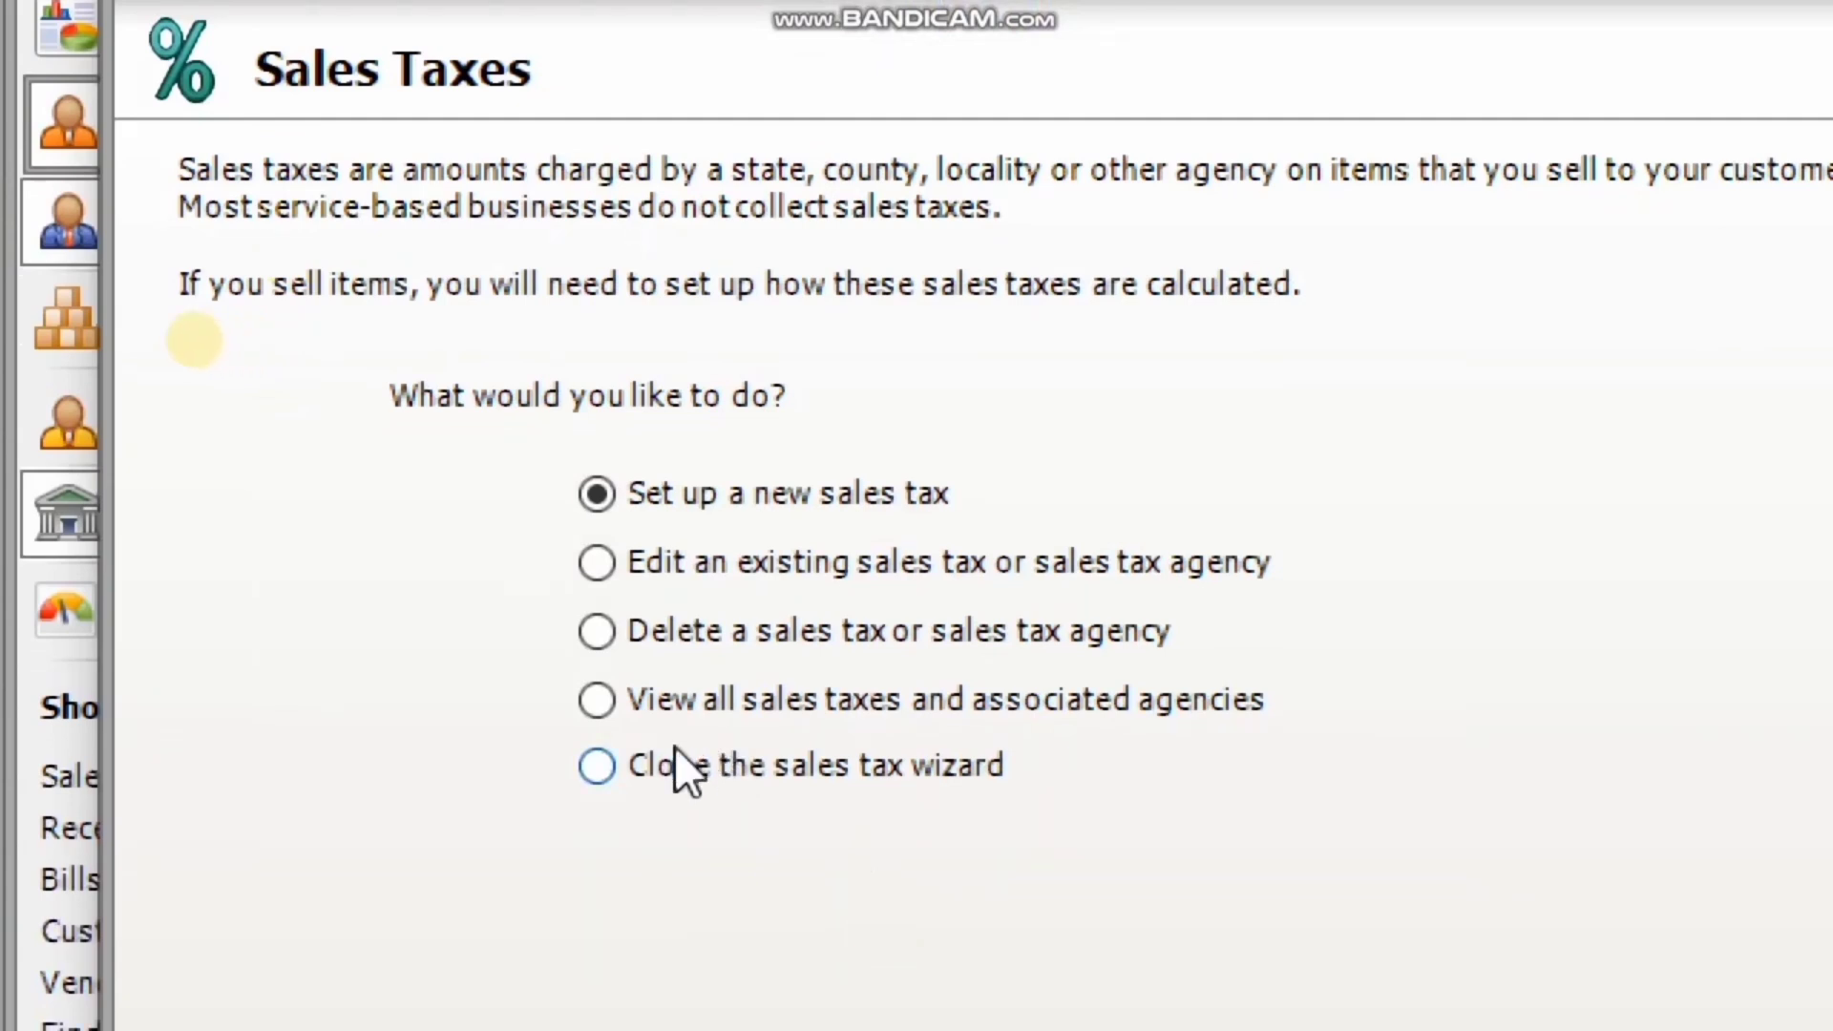
pyautogui.click(603, 707)
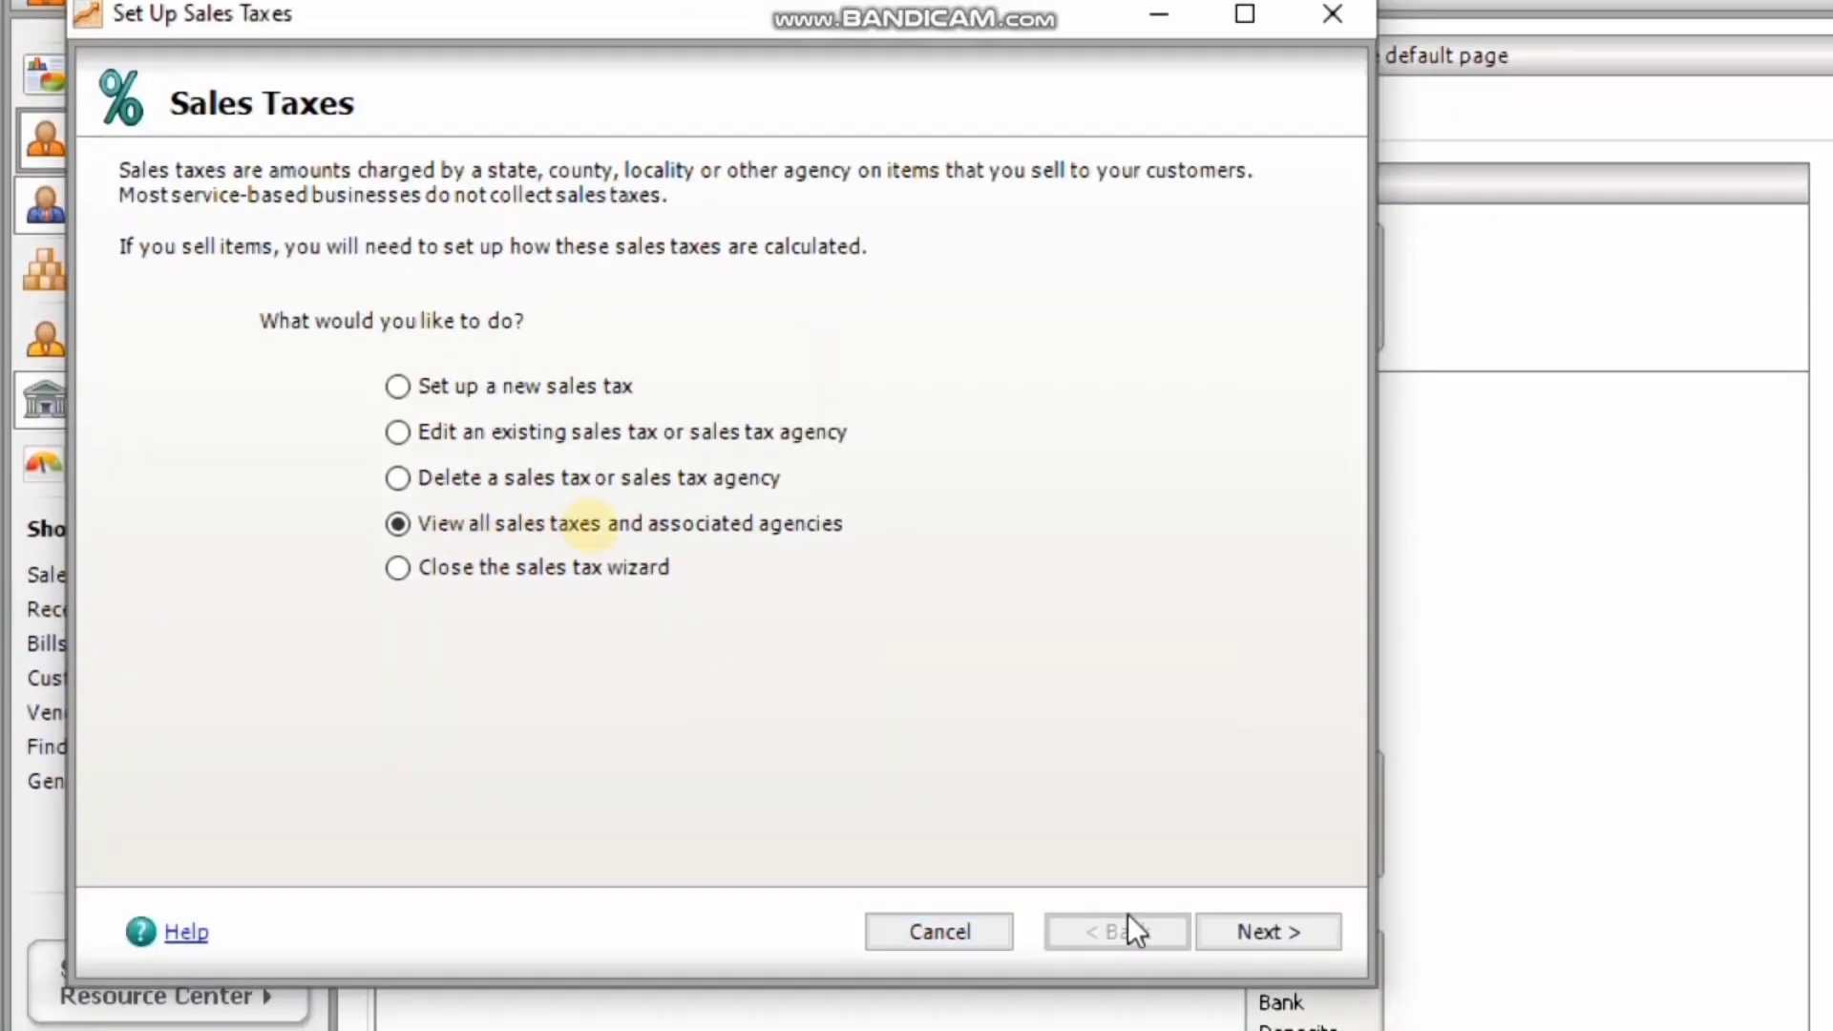
pyautogui.click(1268, 942)
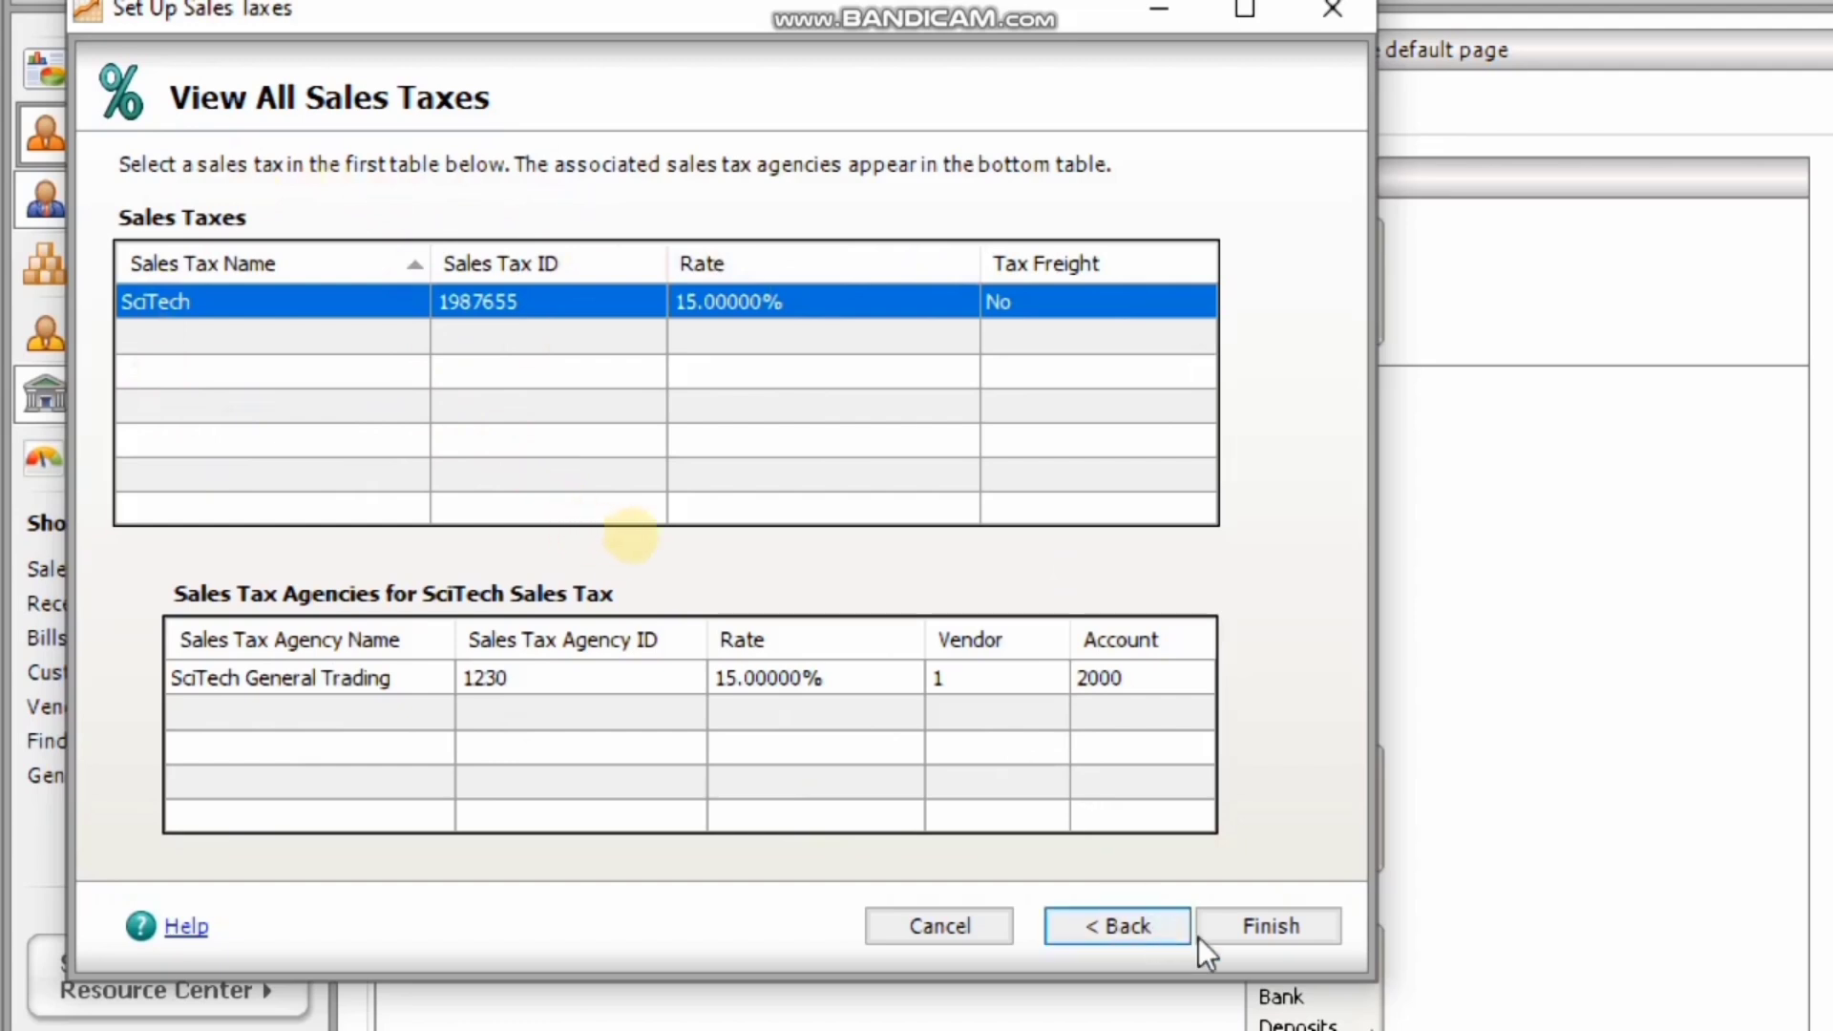
pyautogui.click(1126, 926)
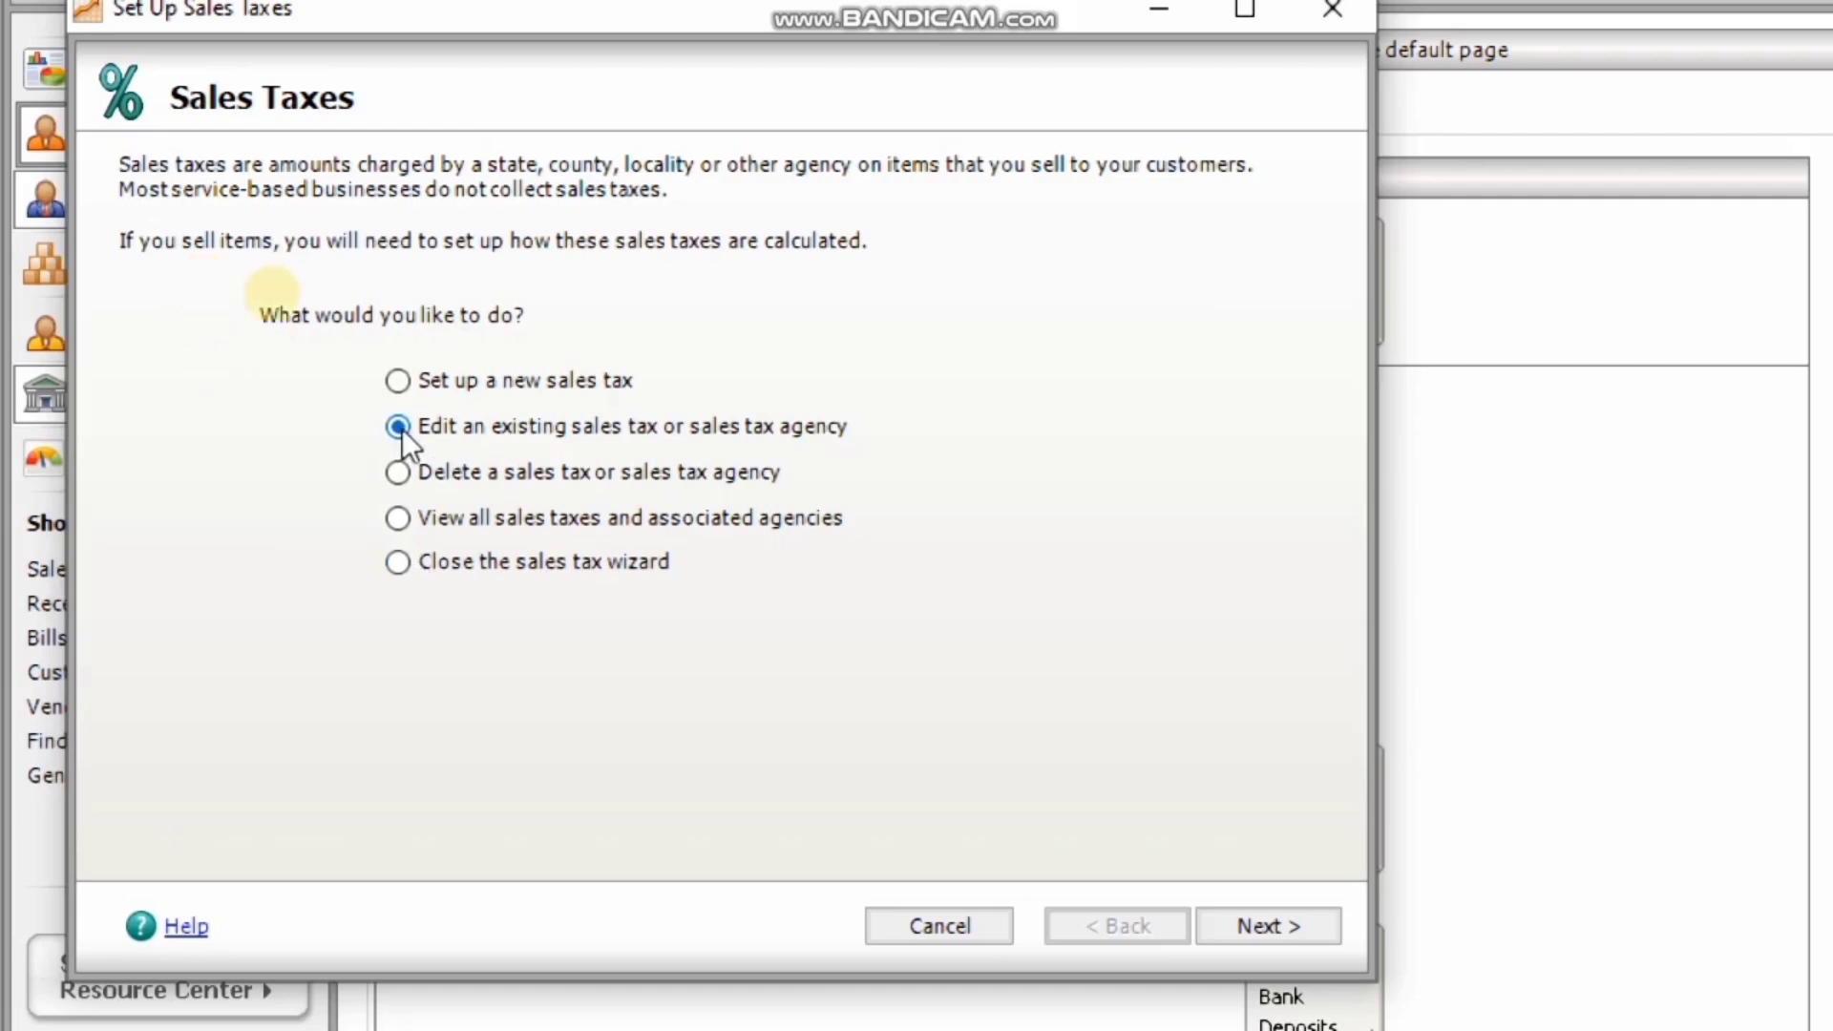
# Open SciTech General Trading for editing, confirm 'by single rate' calculation, and go back.
pyautogui.click(1285, 931)
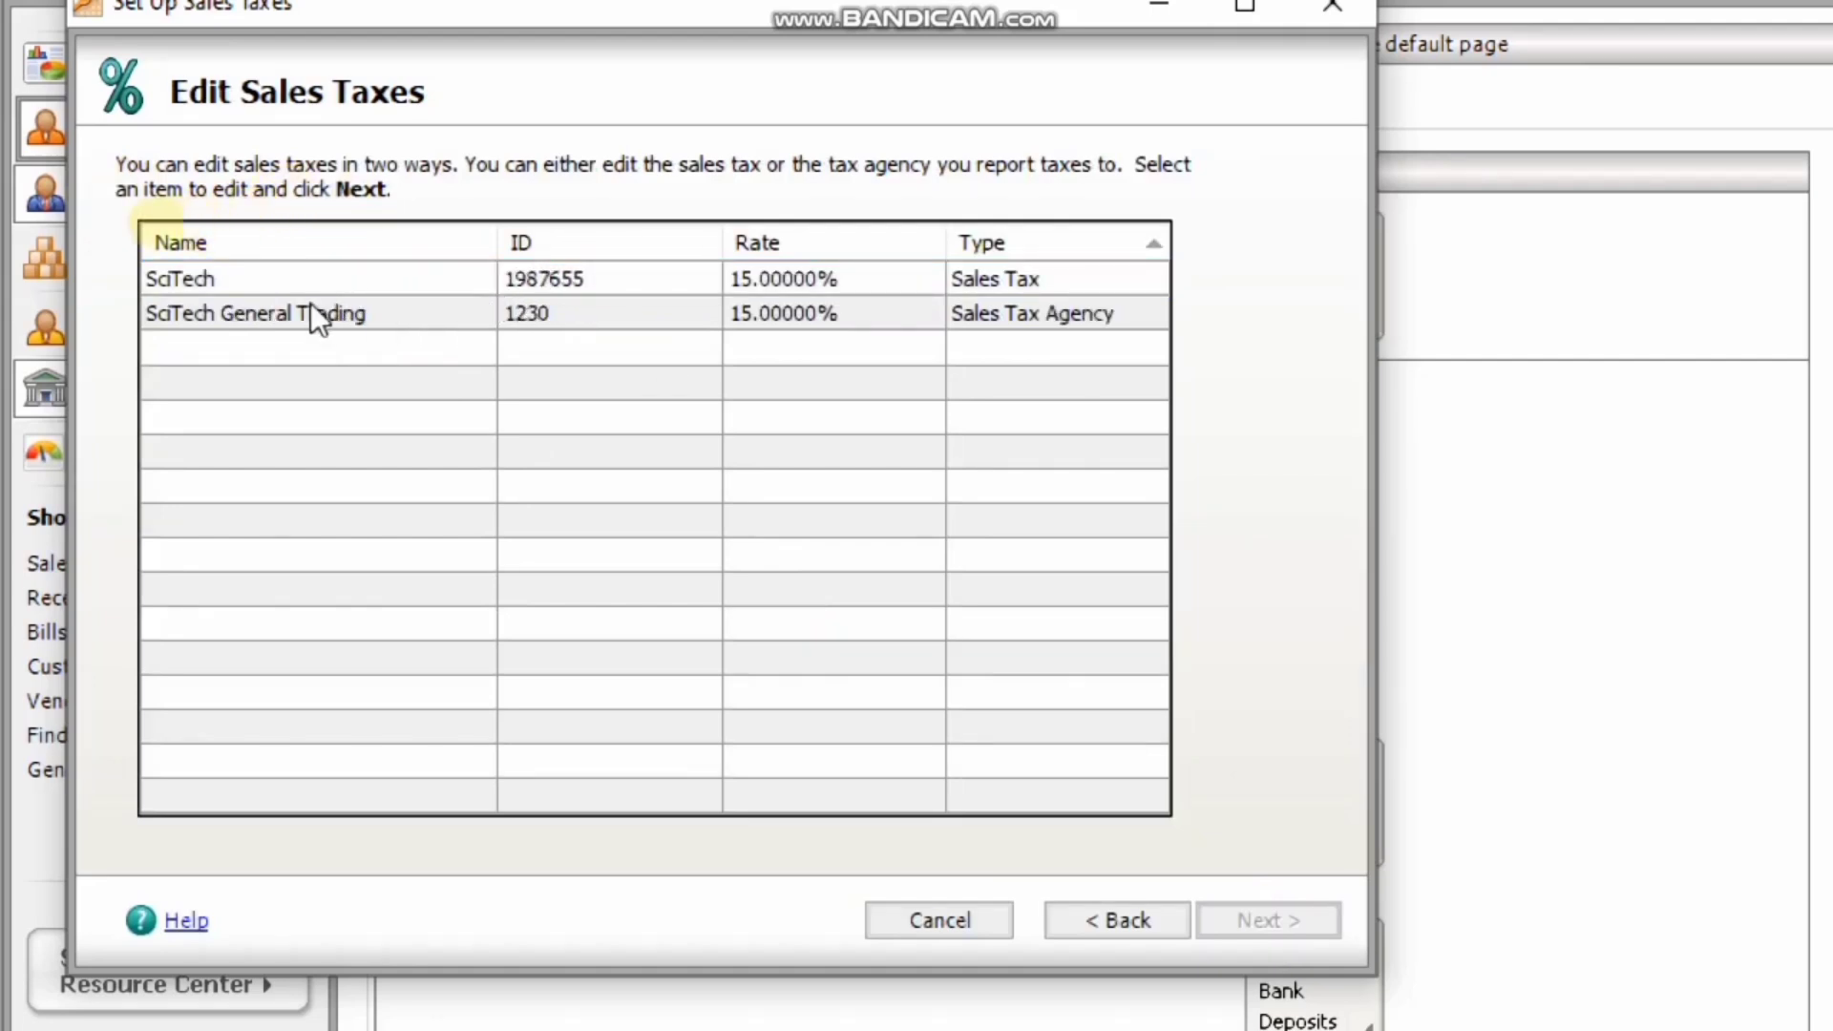
pyautogui.click(577, 312)
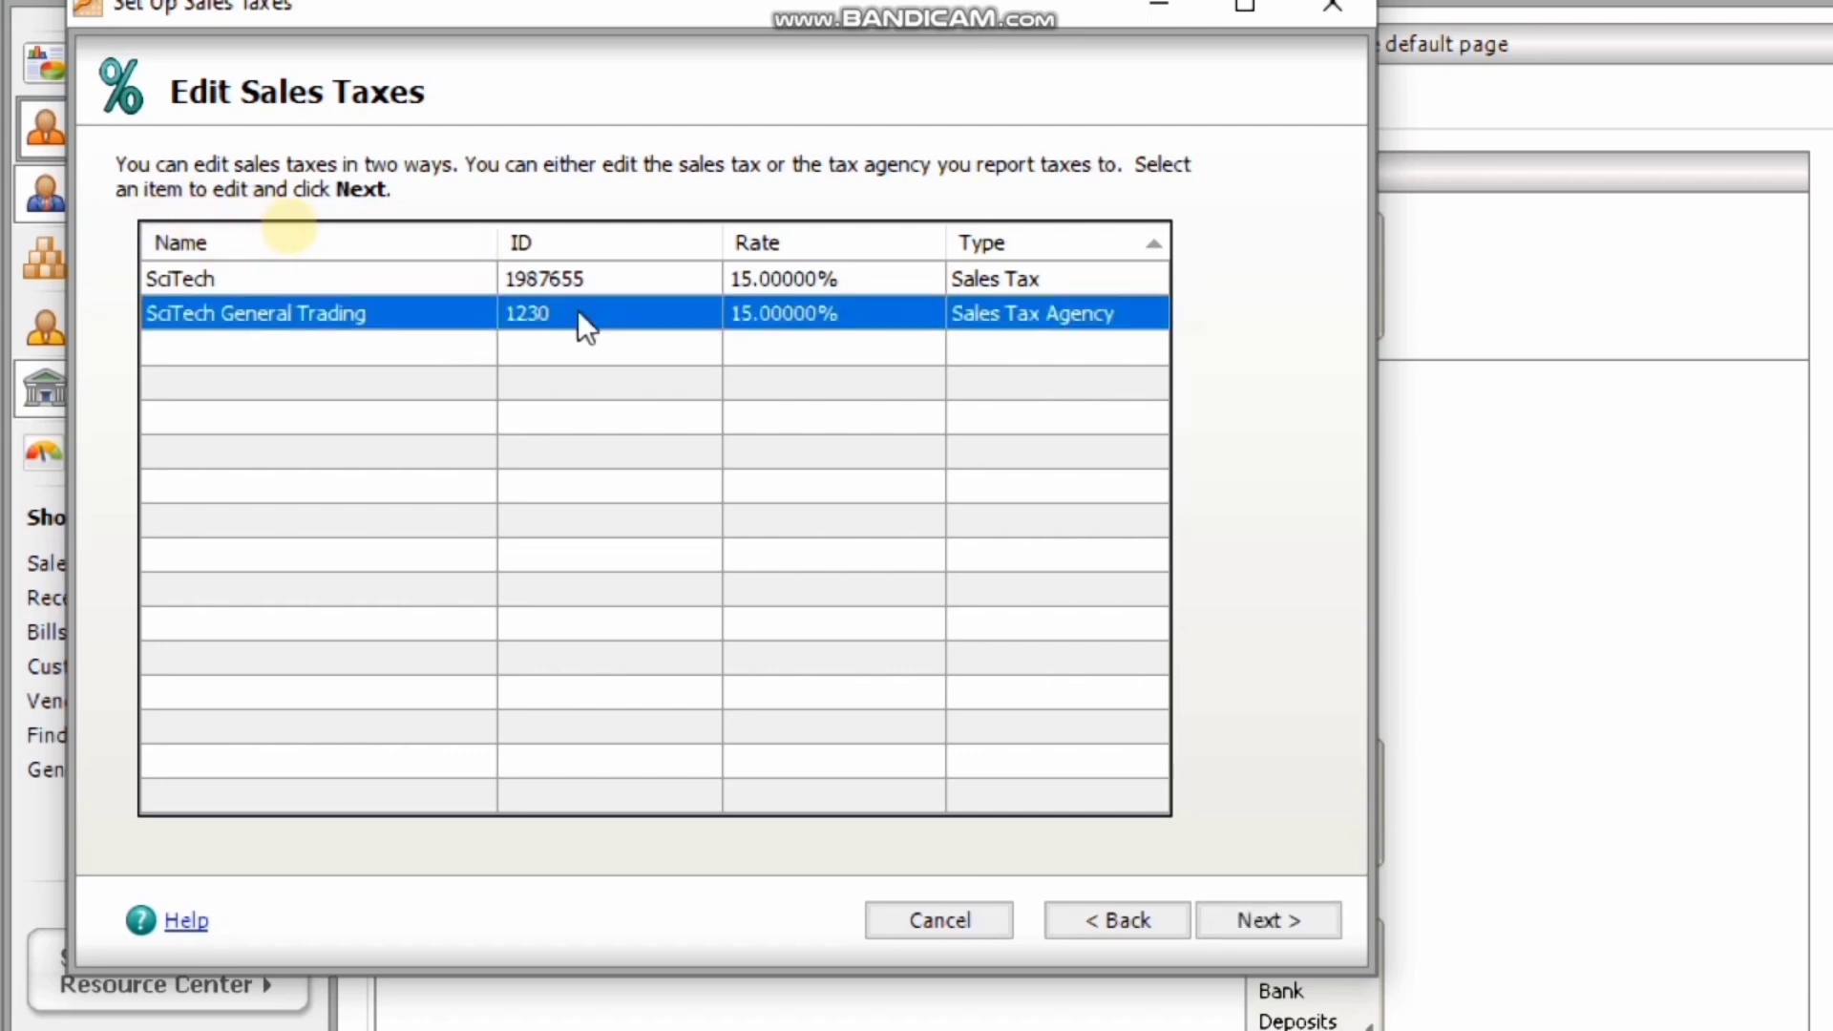
pyautogui.click(1283, 909)
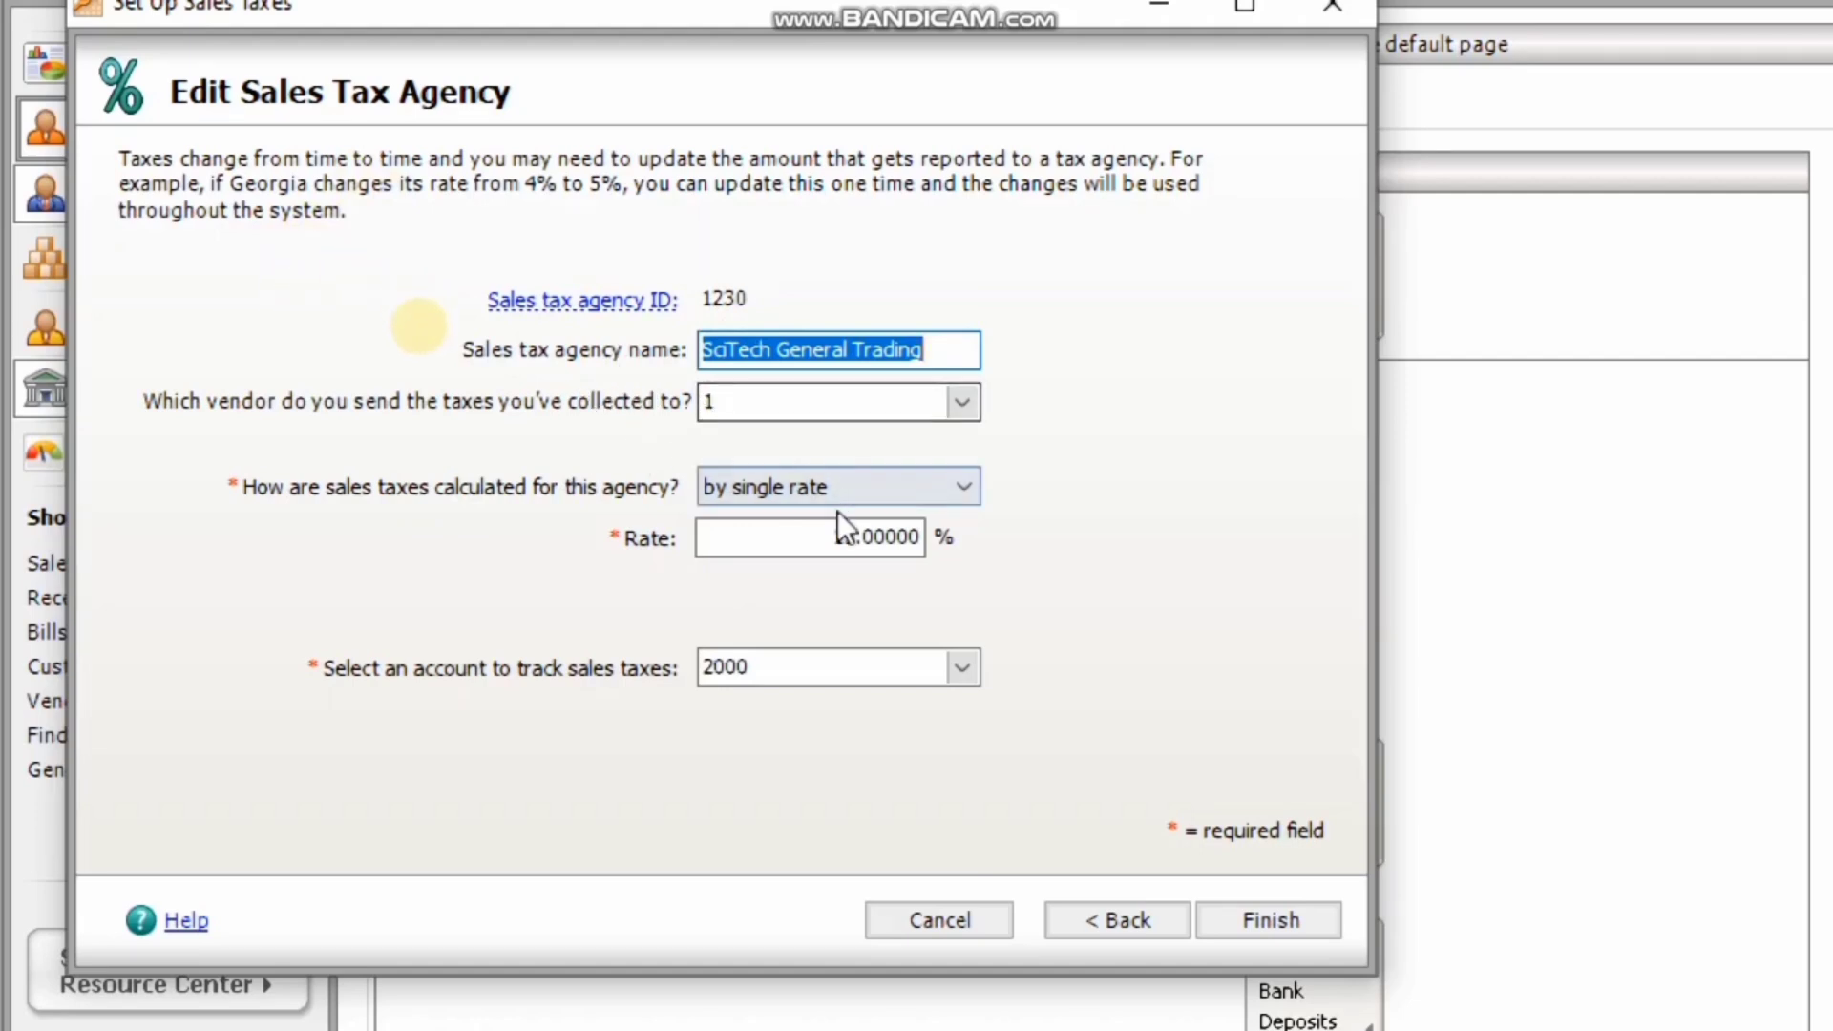
pyautogui.click(853, 485)
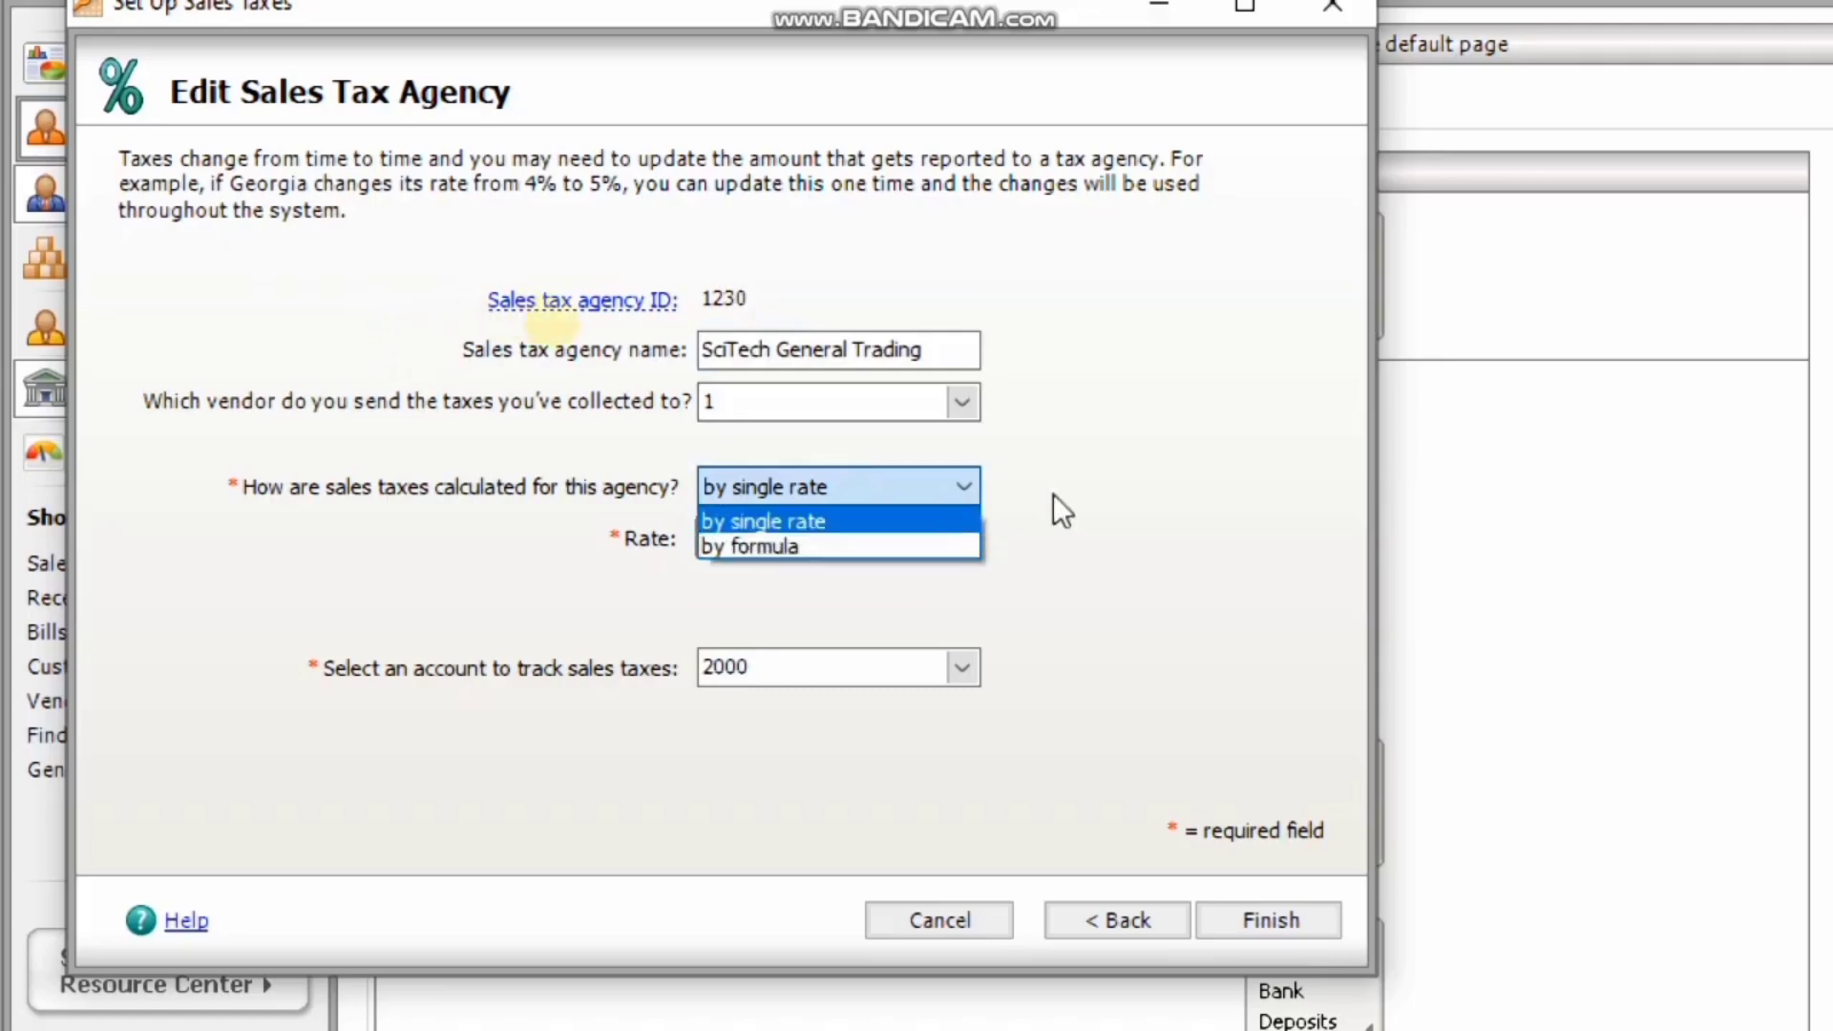
pyautogui.click(1107, 502)
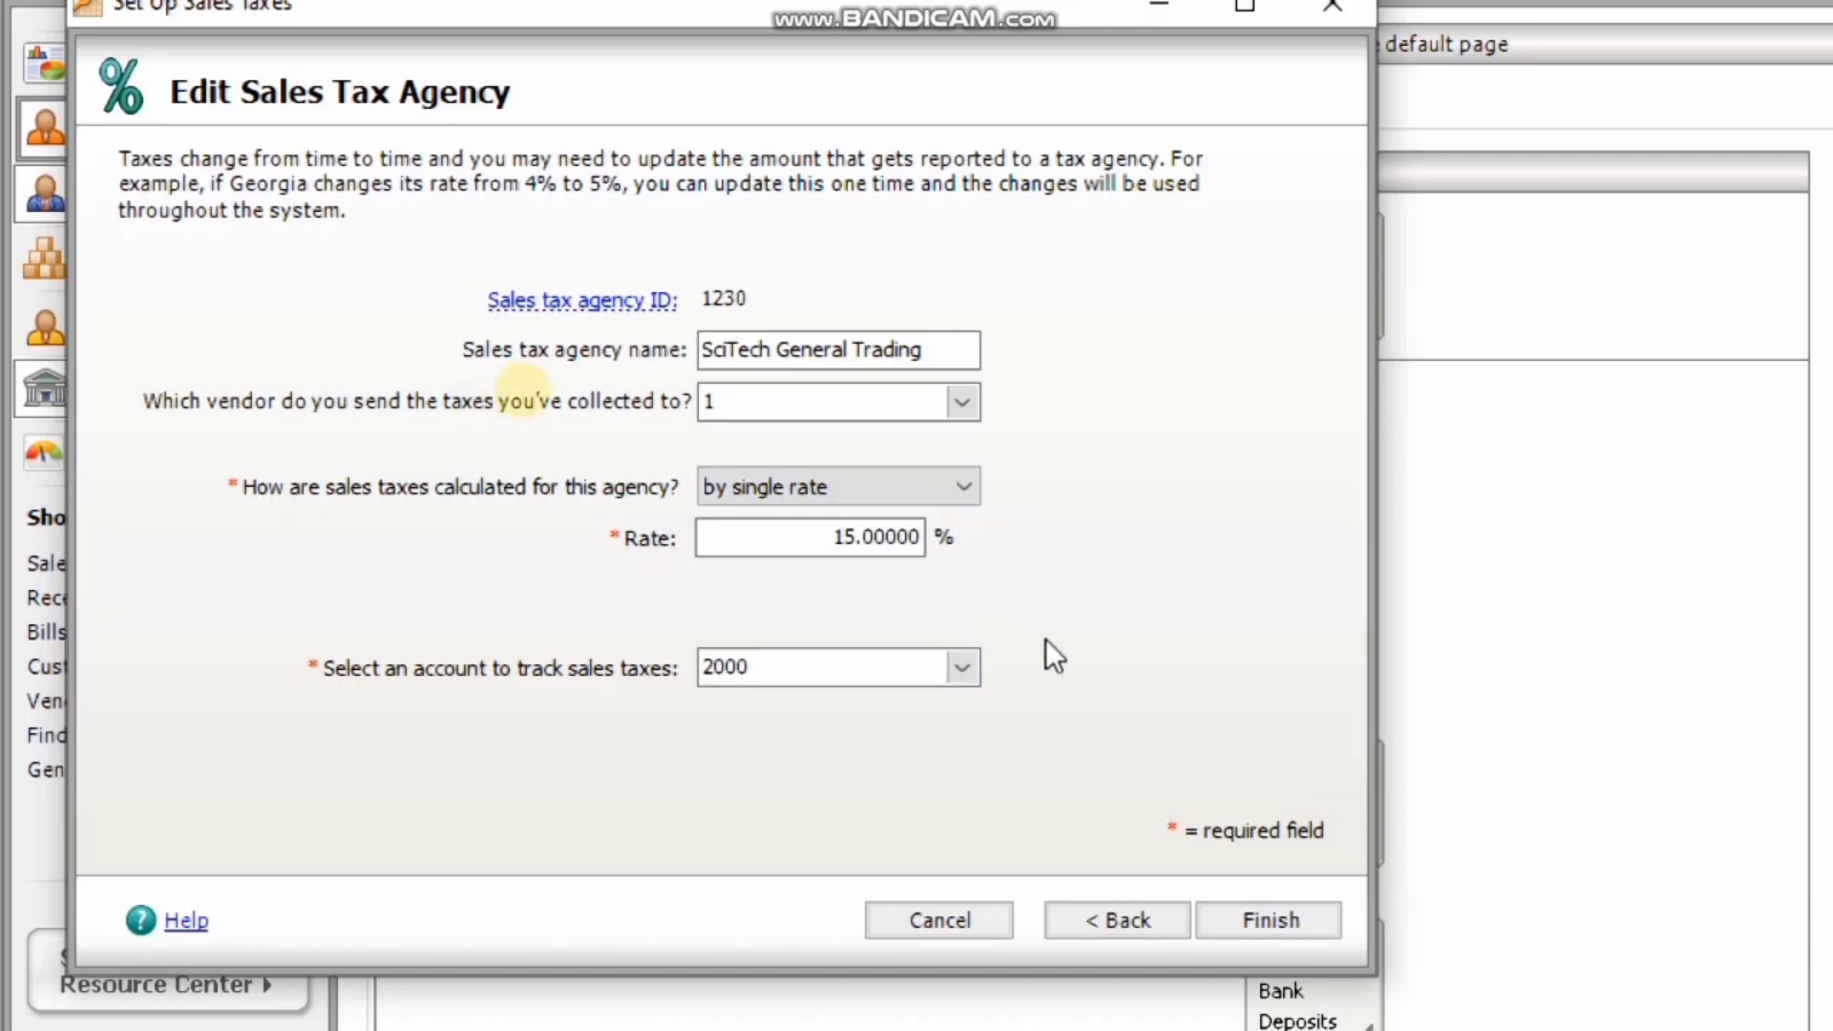
pyautogui.click(1124, 915)
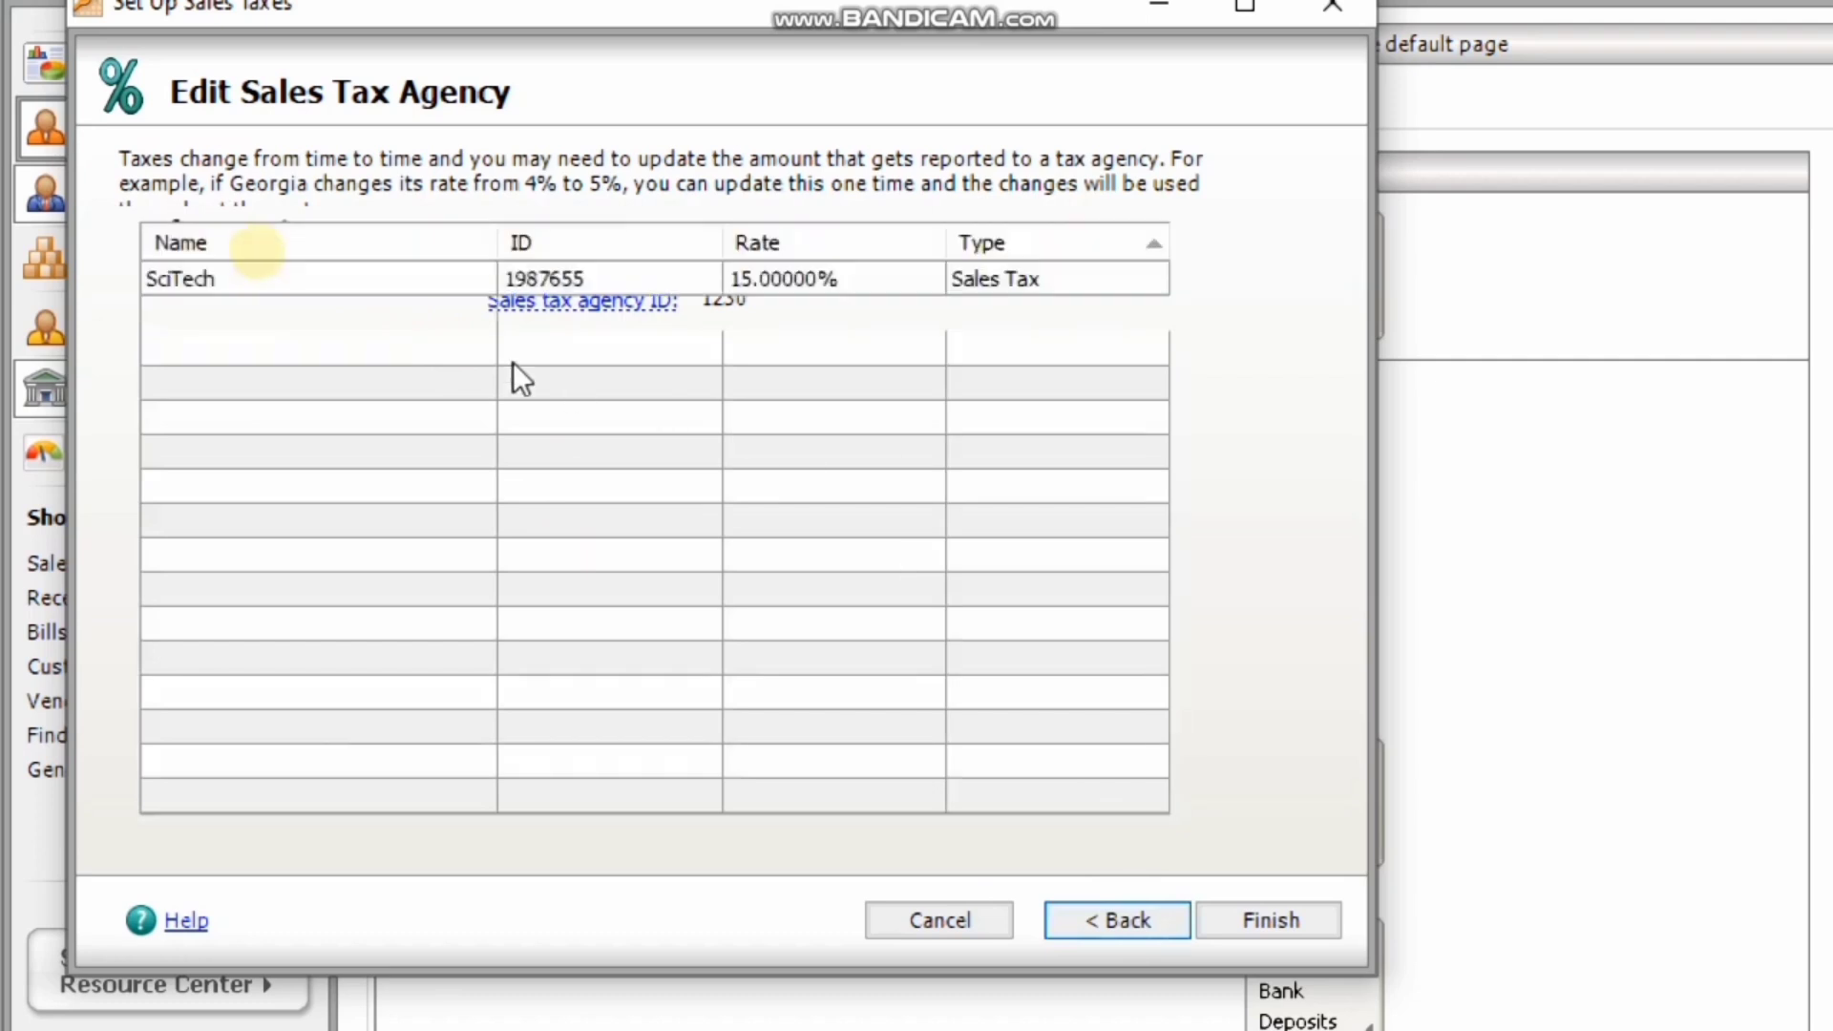
# Select SciTech General Trading under 'Delete a sales tax or agency', then back out without deleting.
pyautogui.click(1130, 907)
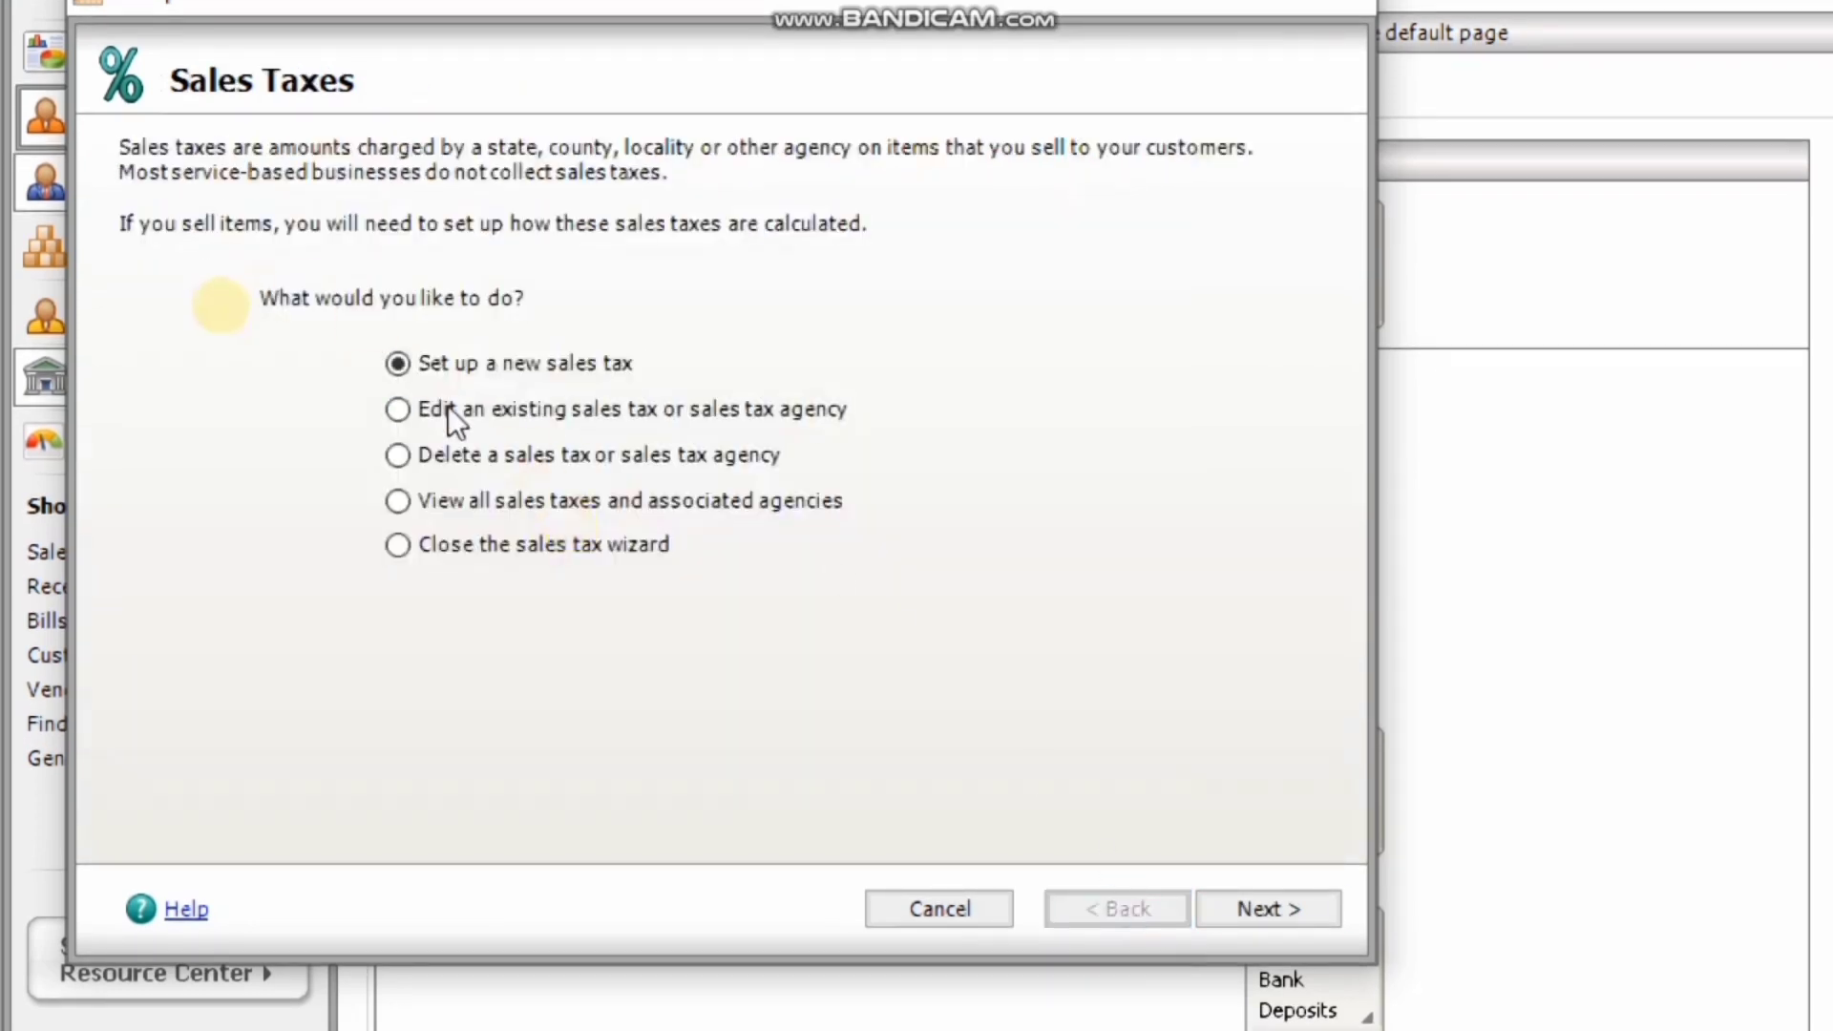
pyautogui.click(406, 455)
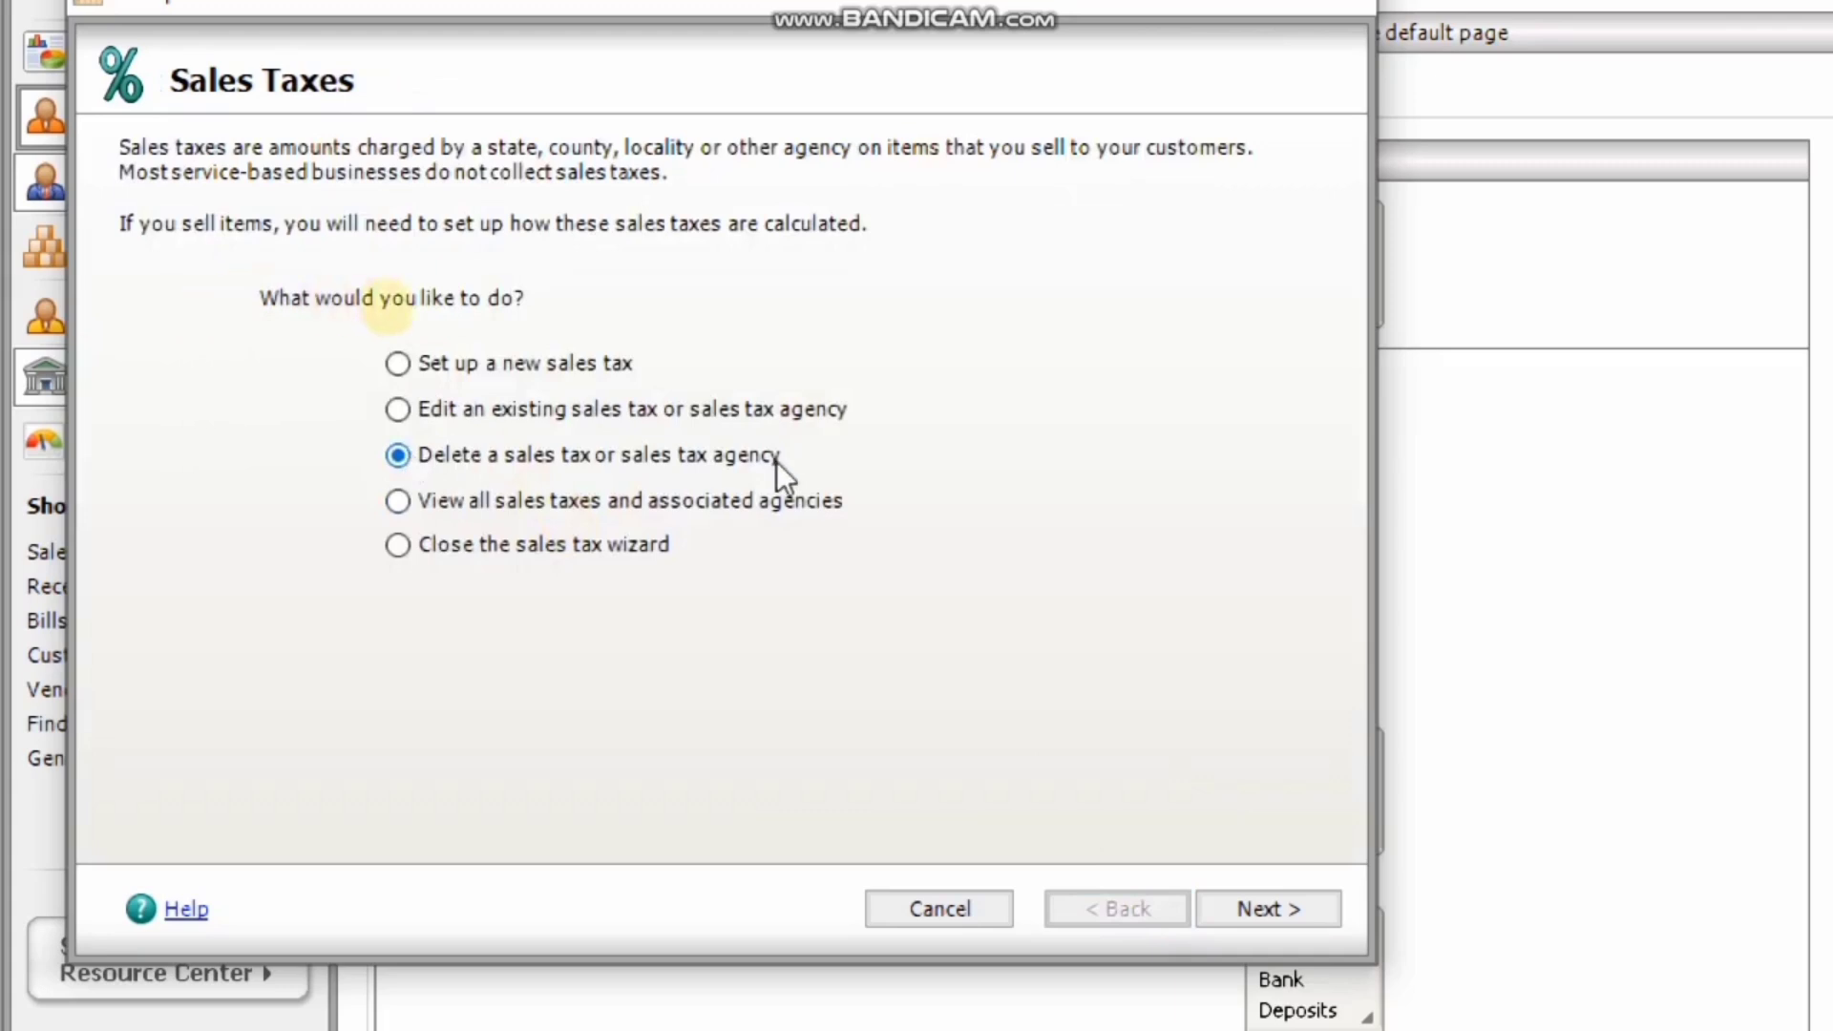
pyautogui.click(1273, 903)
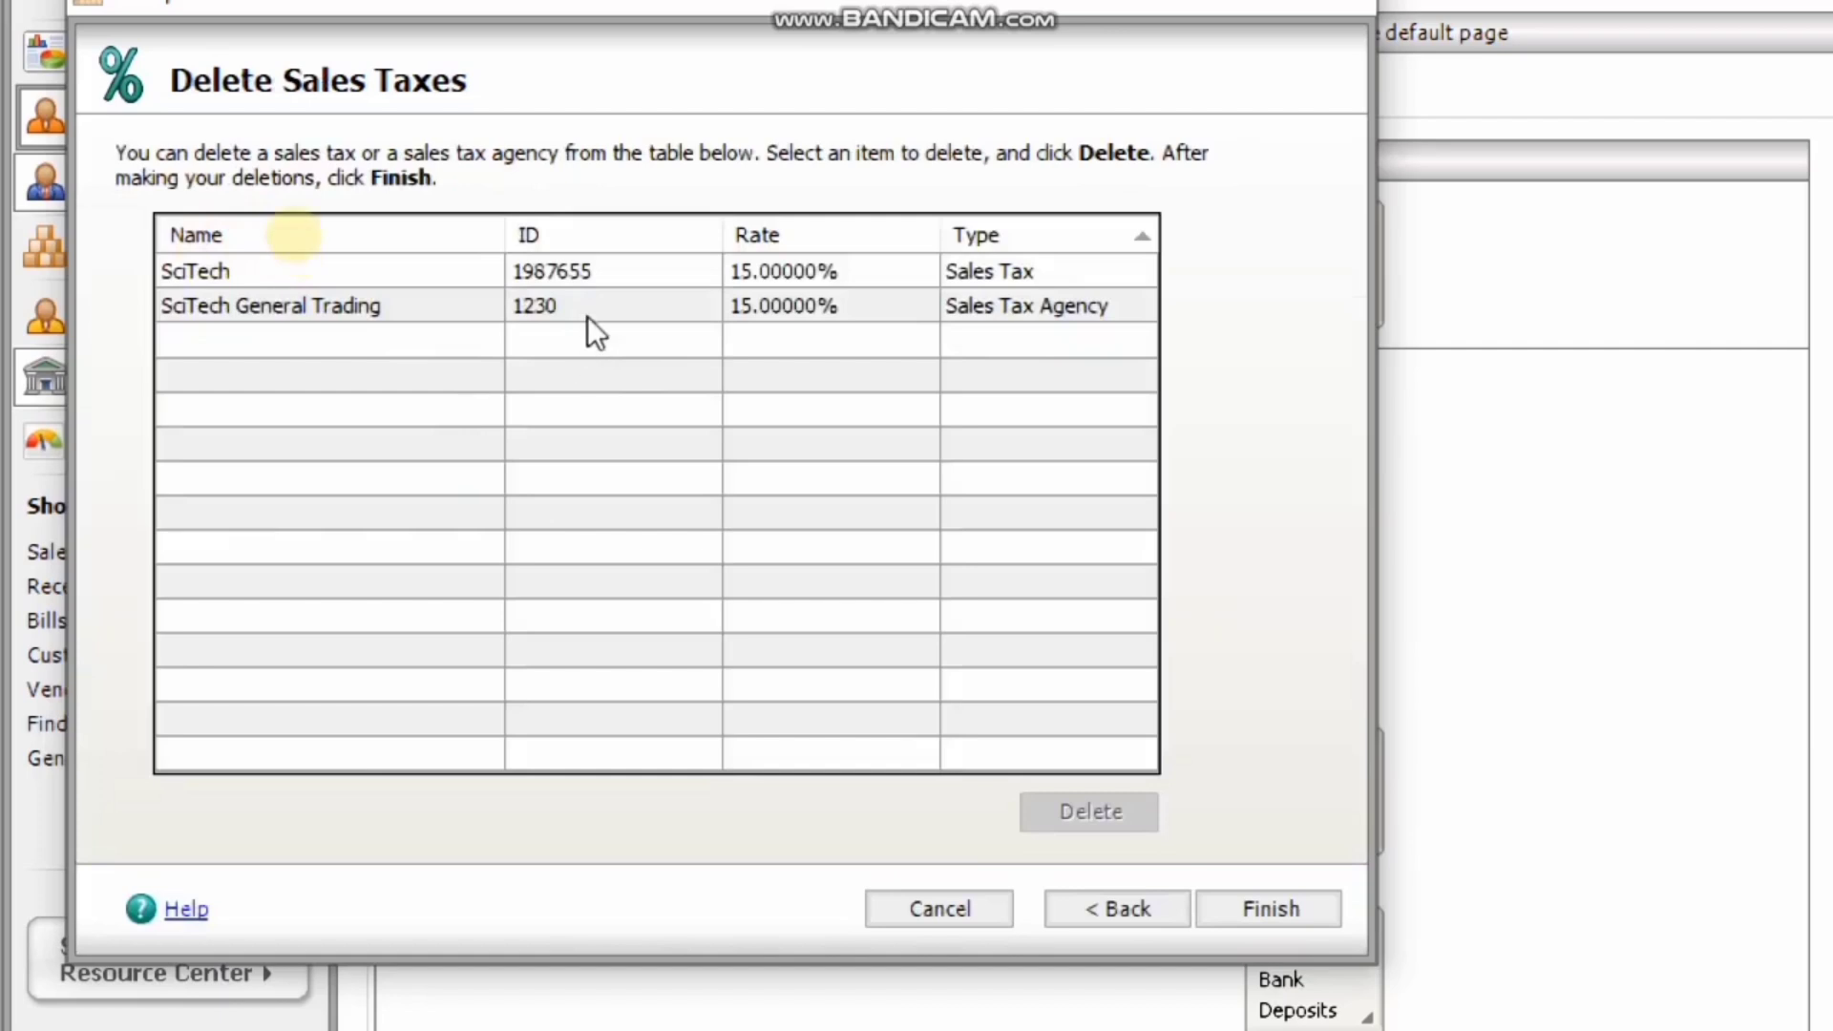
pyautogui.click(609, 306)
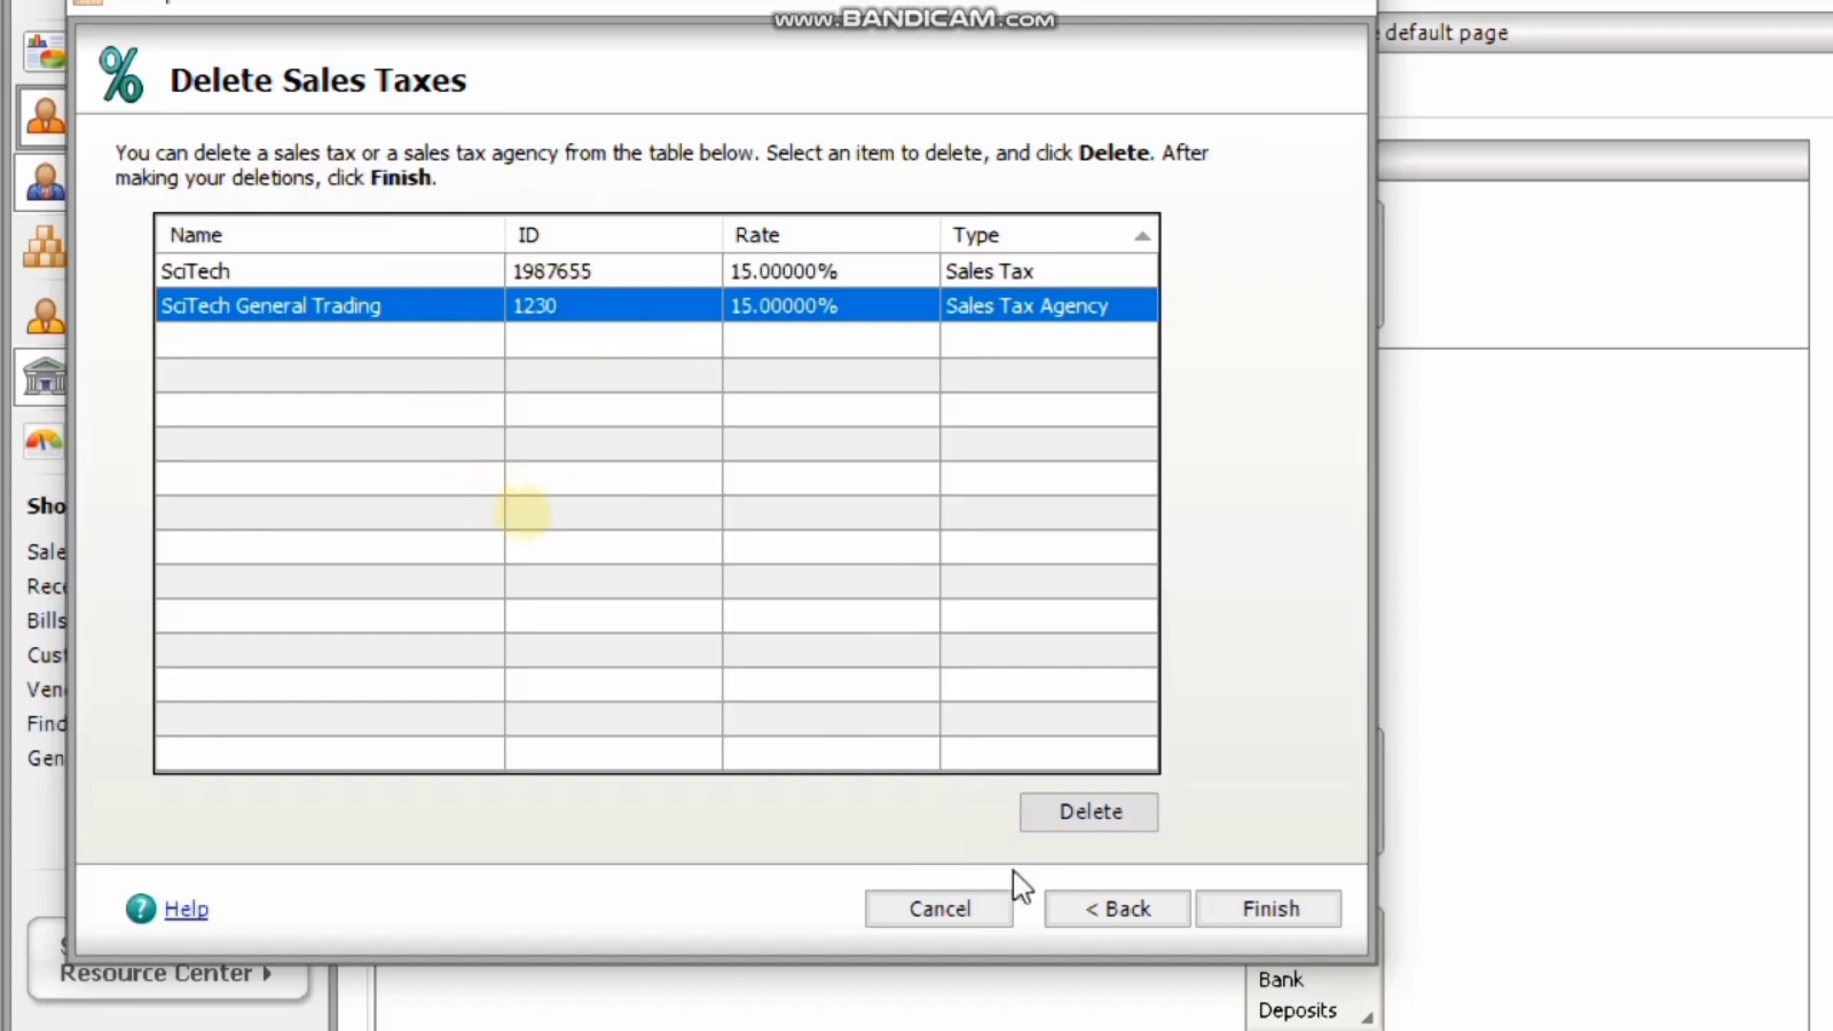
pyautogui.click(1083, 902)
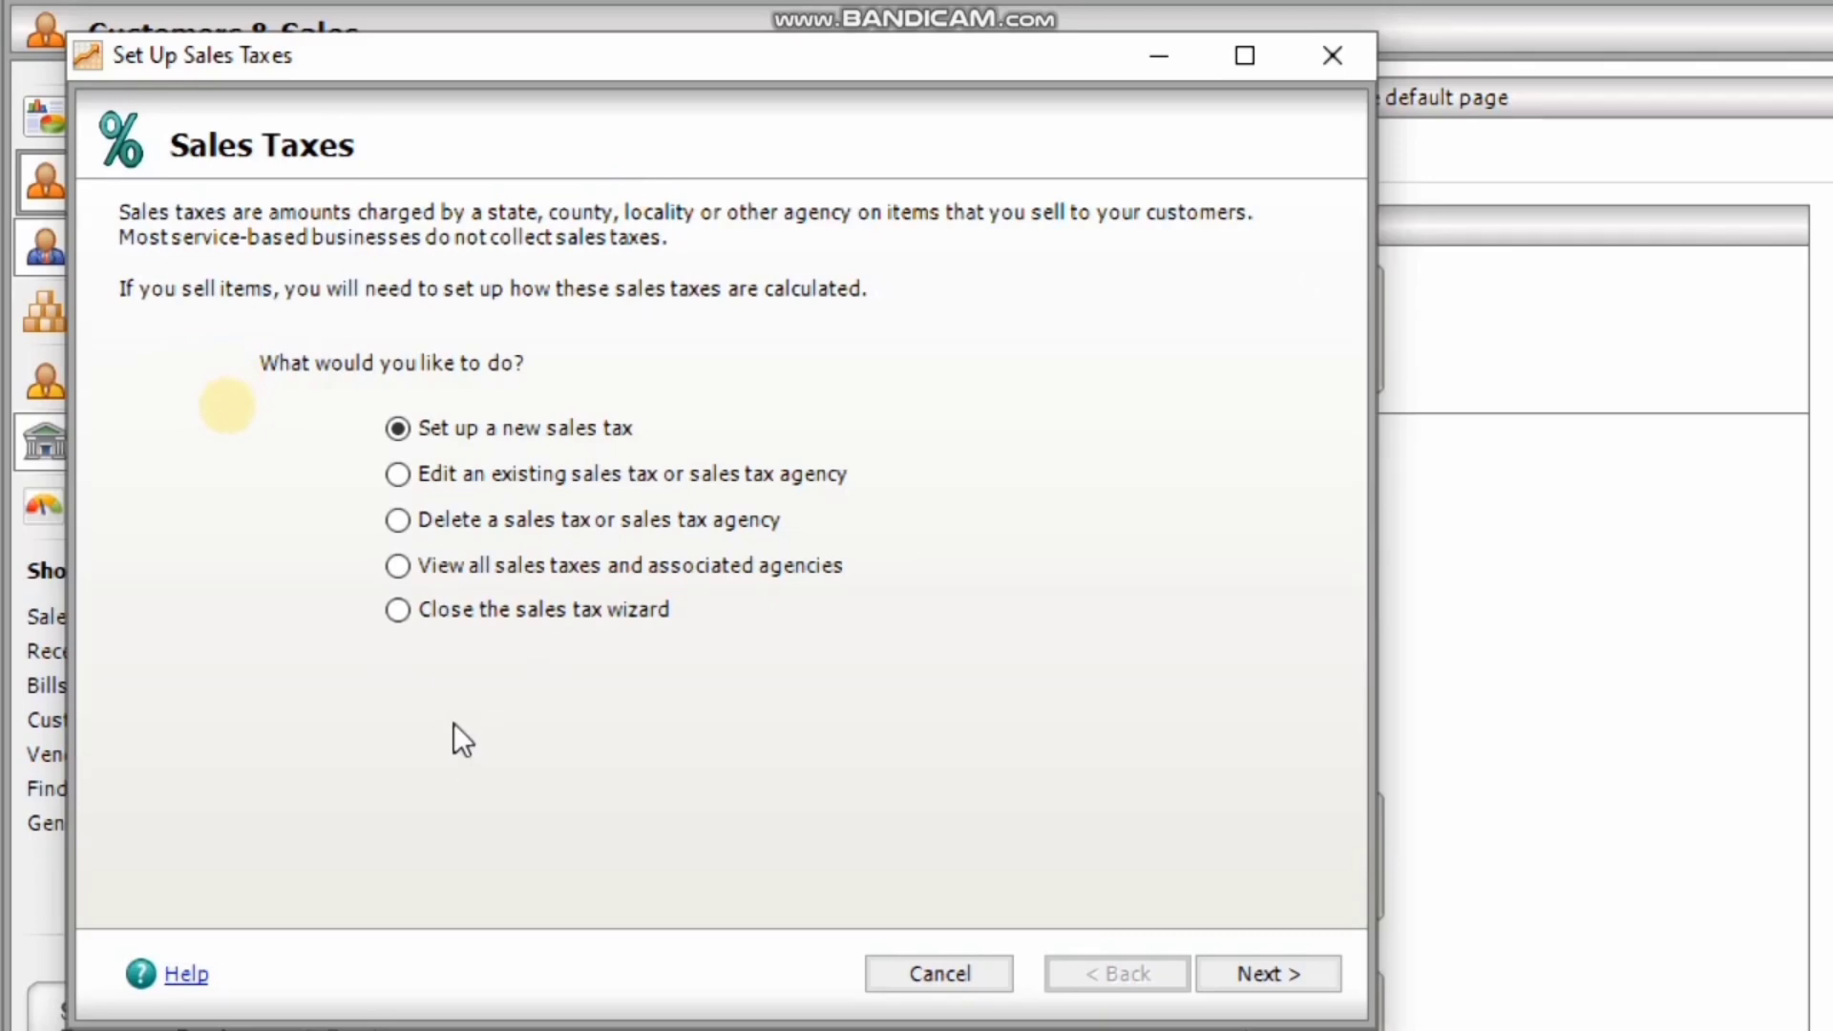
# Choose 'Close the sales tax wizard' and finish.
pyautogui.click(408, 616)
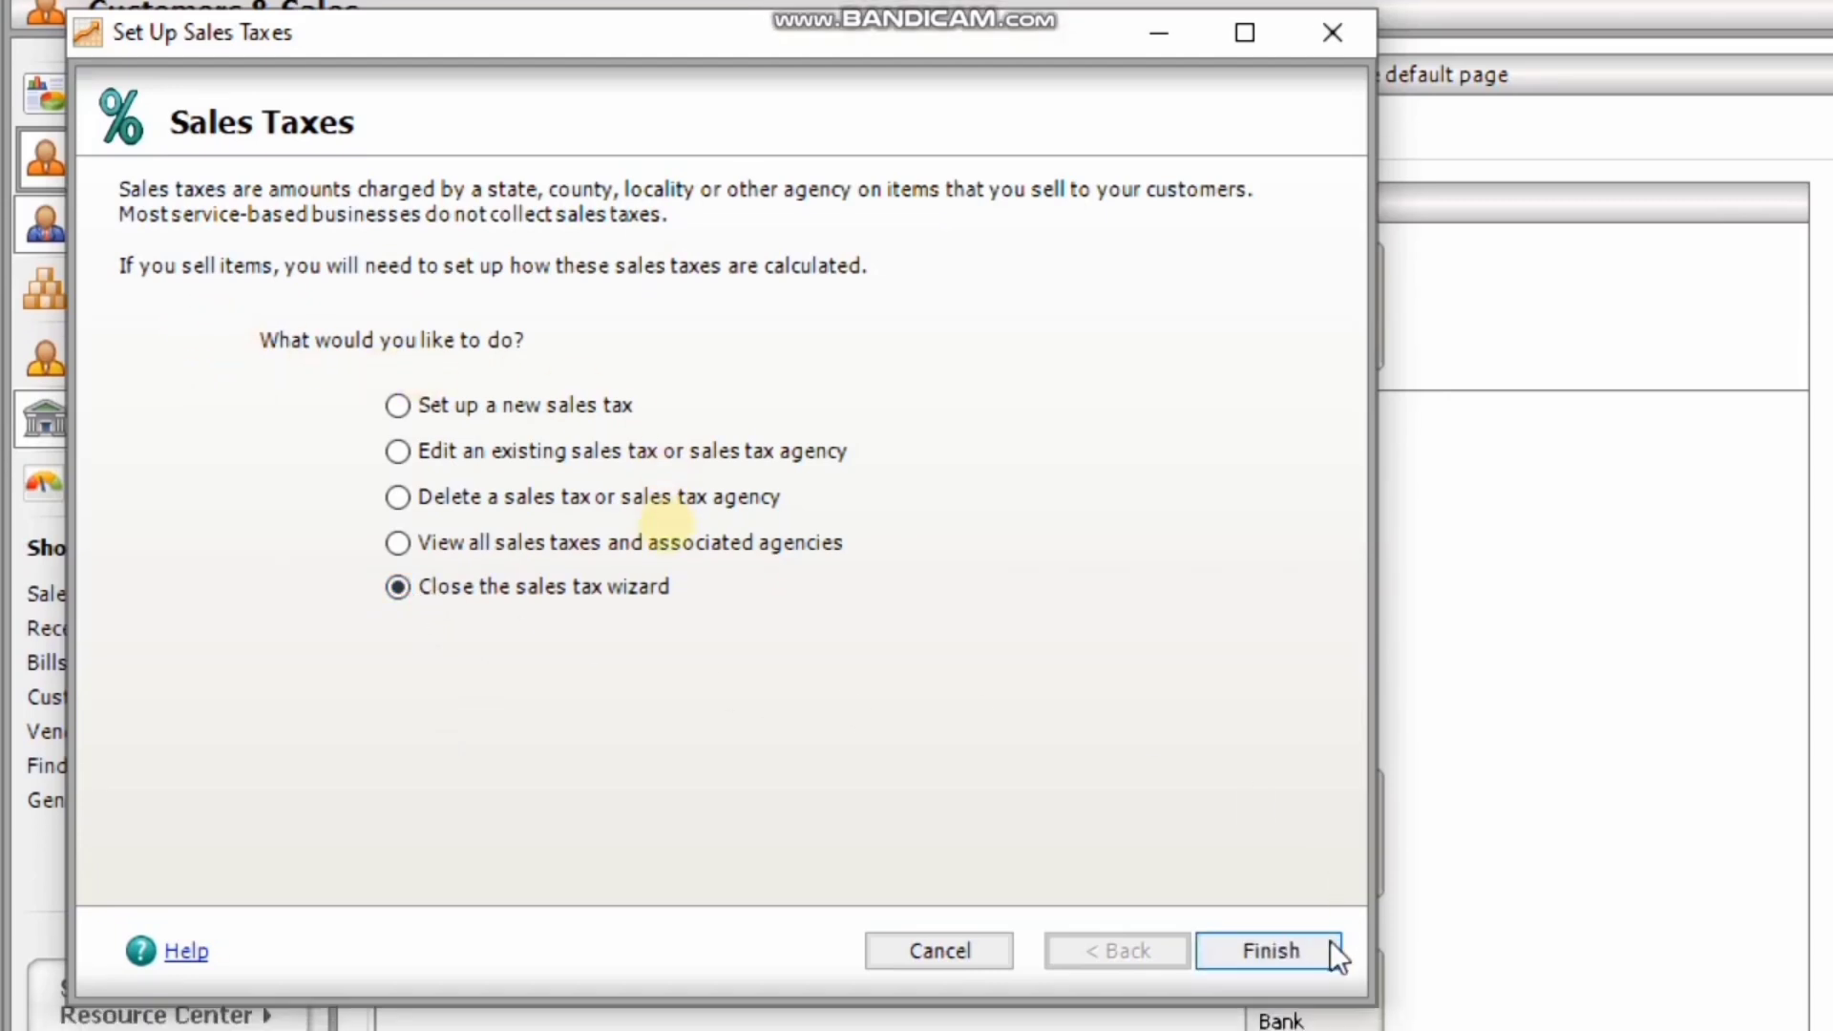
pyautogui.click(1329, 935)
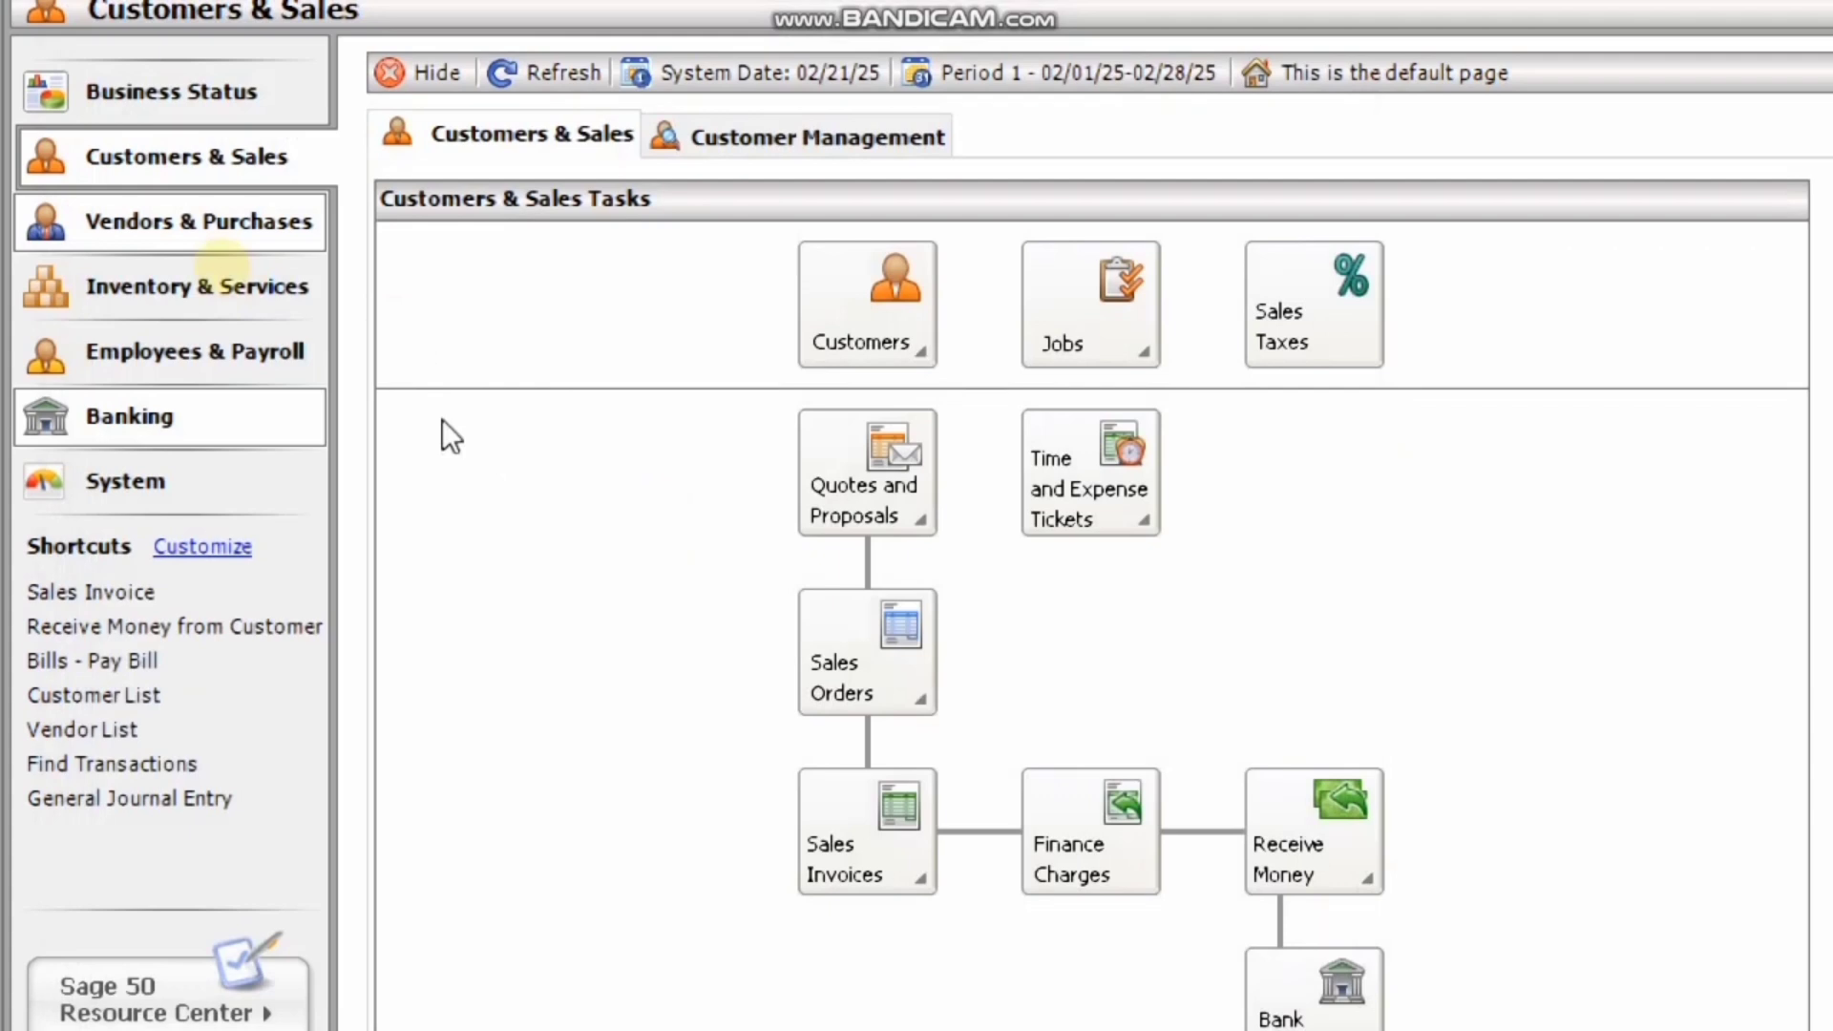